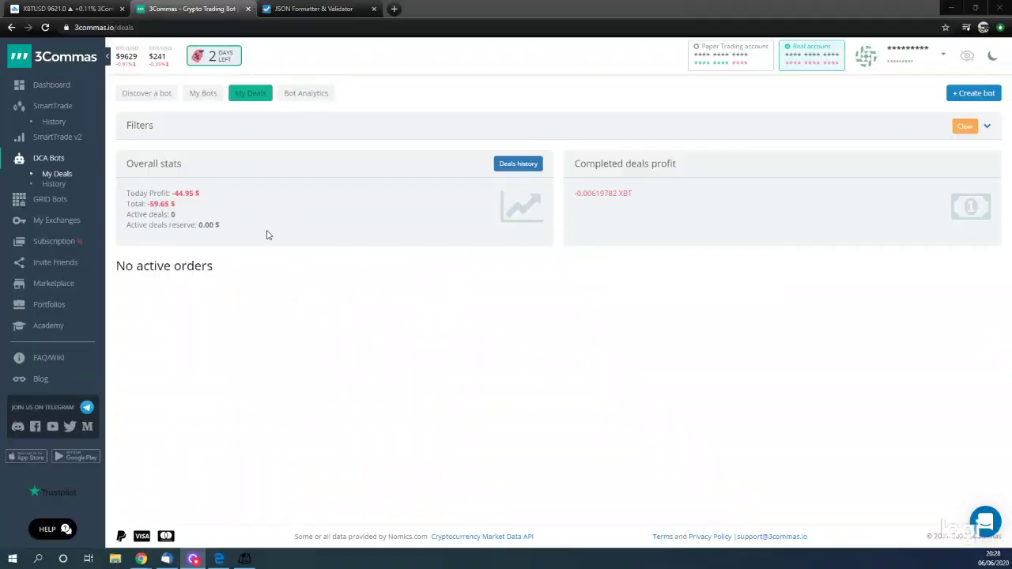
- Open the DCA bots' deals history and review the results of the completed deals
{"action": "left_click", "coordinate": [56, 175]}
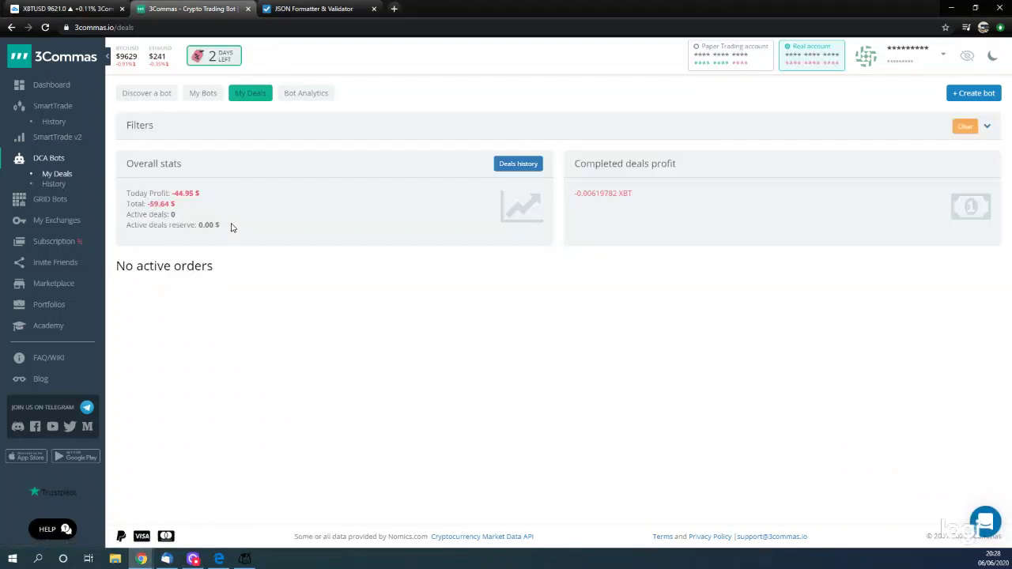
{"action": "left_click", "coordinate": [518, 164]}
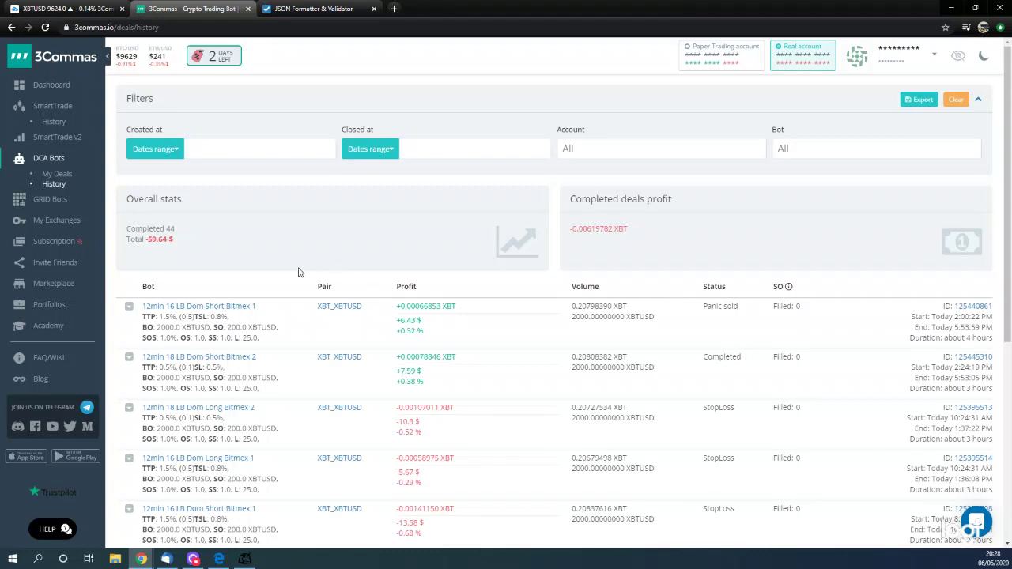
{"action": "scroll", "coordinate": [299, 272], "scroll_direction": "down", "scroll_amount": 1}
{"action": "scroll", "coordinate": [299, 272], "scroll_direction": "up", "scroll_amount": 1}
{"action": "scroll", "coordinate": [302, 280], "scroll_direction": "down", "scroll_amount": 1}
{"action": "scroll", "coordinate": [237, 226], "scroll_direction": "up", "scroll_amount": 1}
- Switch to the TradingView XBTUSD chart and examine the buy and sell signals in the three Dominator panes against the price
{"action": "left_click", "coordinate": [69, 9]}
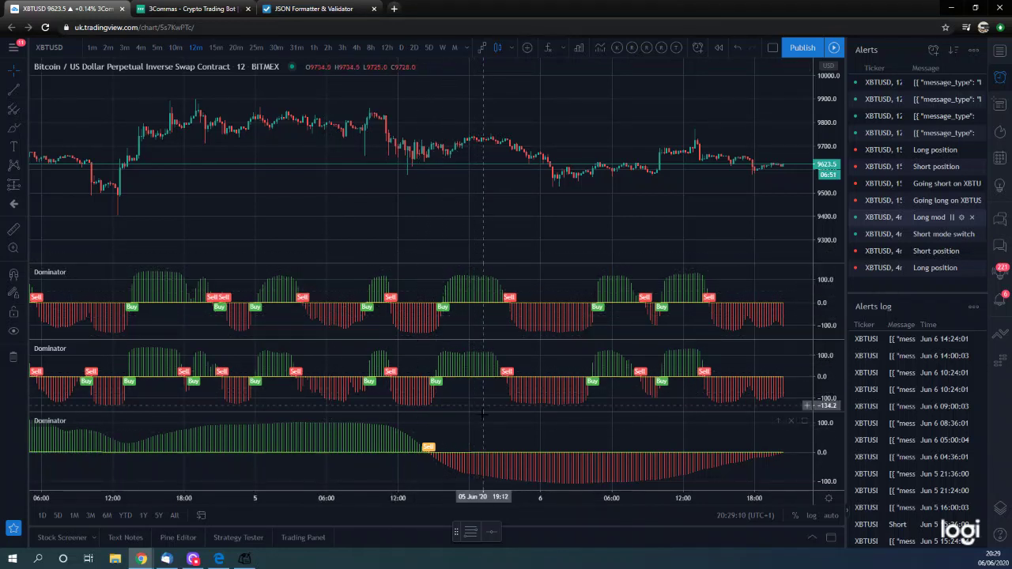
{"action": "scroll", "coordinate": [546, 332], "scroll_direction": "down", "scroll_amount": 2}
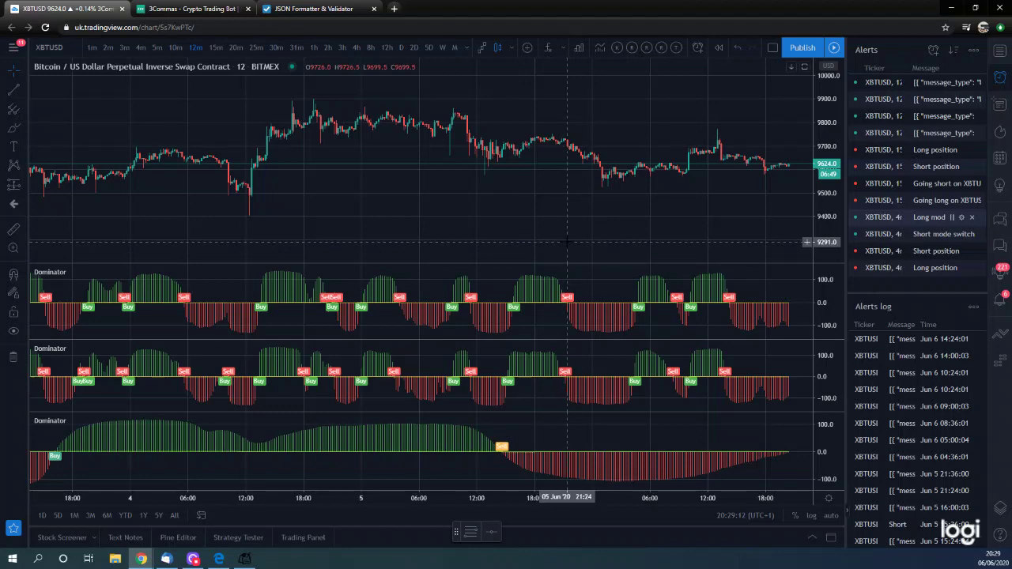
{"action": "left_click_drag", "start_coordinate": [580, 234], "coordinate": [576, 196]}
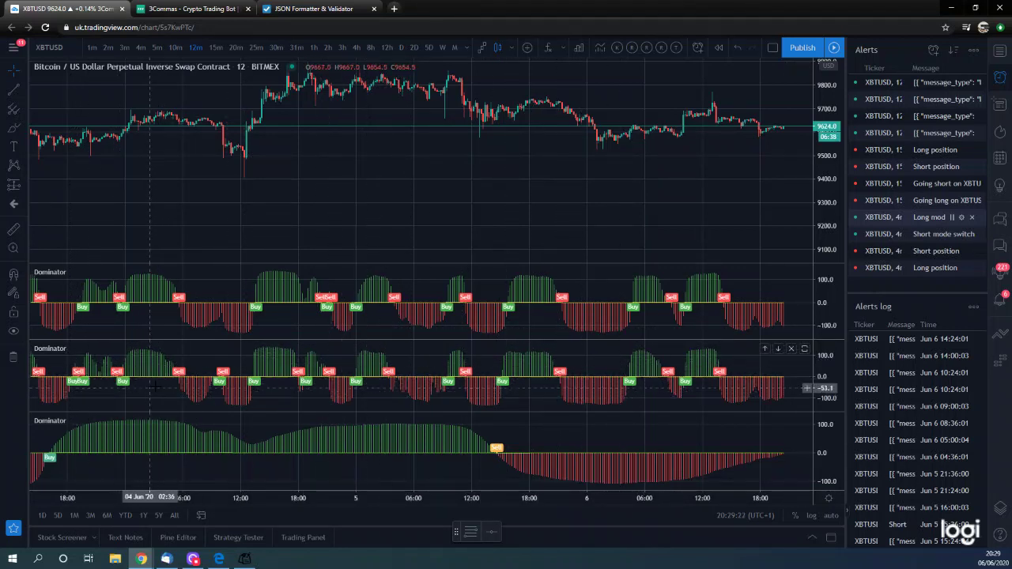
{"action": "scroll", "coordinate": [458, 411], "scroll_direction": "up", "scroll_amount": 2}
{"action": "scroll", "coordinate": [535, 437], "scroll_direction": "down", "scroll_amount": 2}
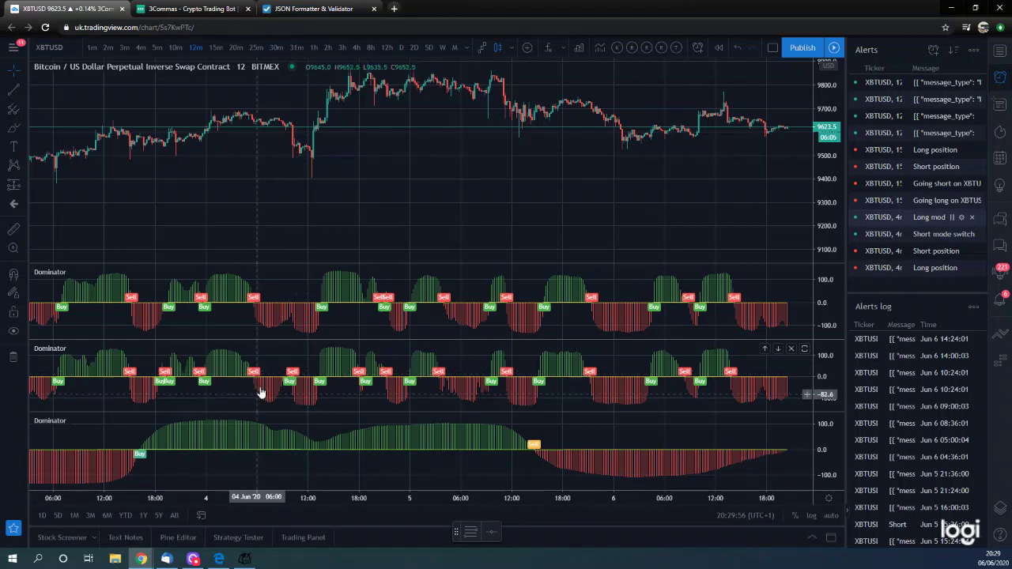
{"action": "scroll", "coordinate": [257, 393], "scroll_direction": "down", "scroll_amount": 3}
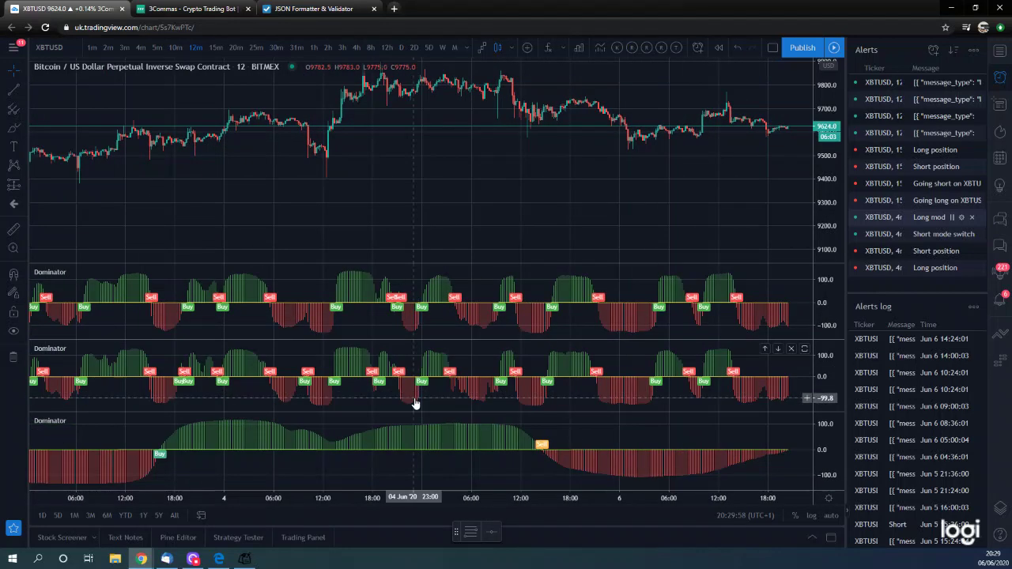
{"action": "scroll", "coordinate": [415, 403], "scroll_direction": "up", "scroll_amount": 1}
{"action": "left_click_drag", "start_coordinate": [525, 425], "coordinate": [418, 423]}
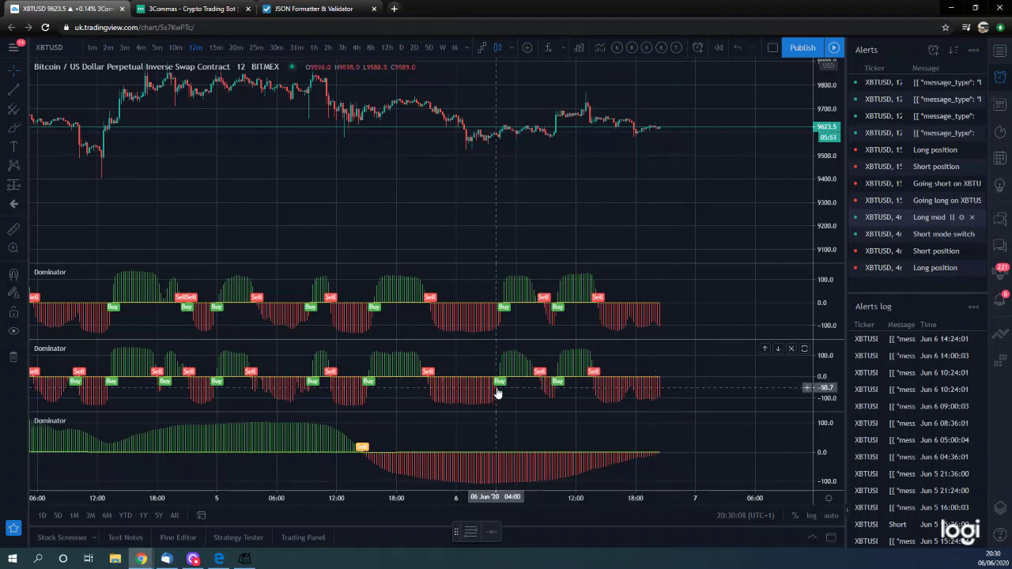
{"action": "scroll", "coordinate": [498, 394], "scroll_direction": "down", "scroll_amount": 1}
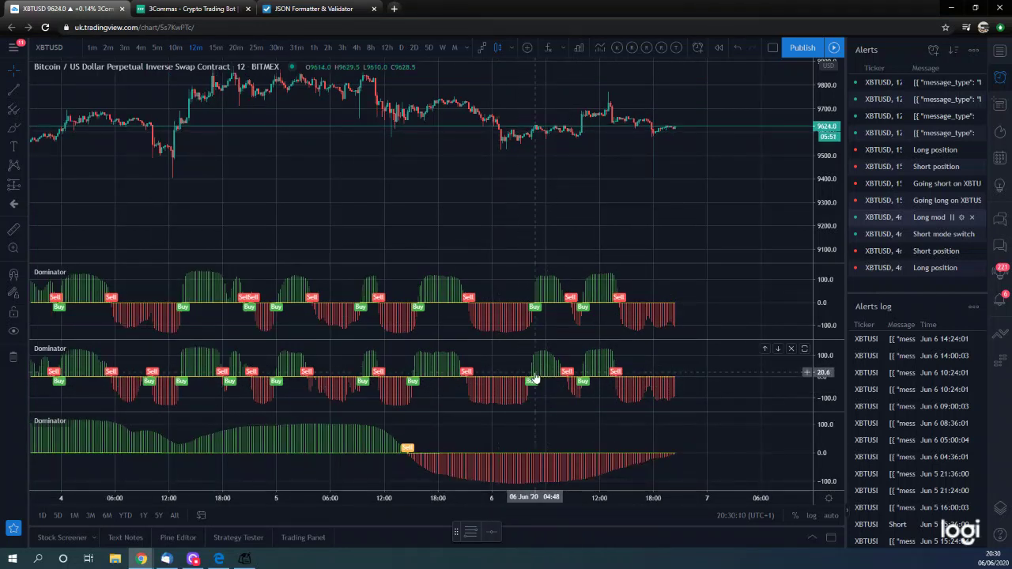
{"action": "scroll", "coordinate": [554, 399], "scroll_direction": "down", "scroll_amount": 1}
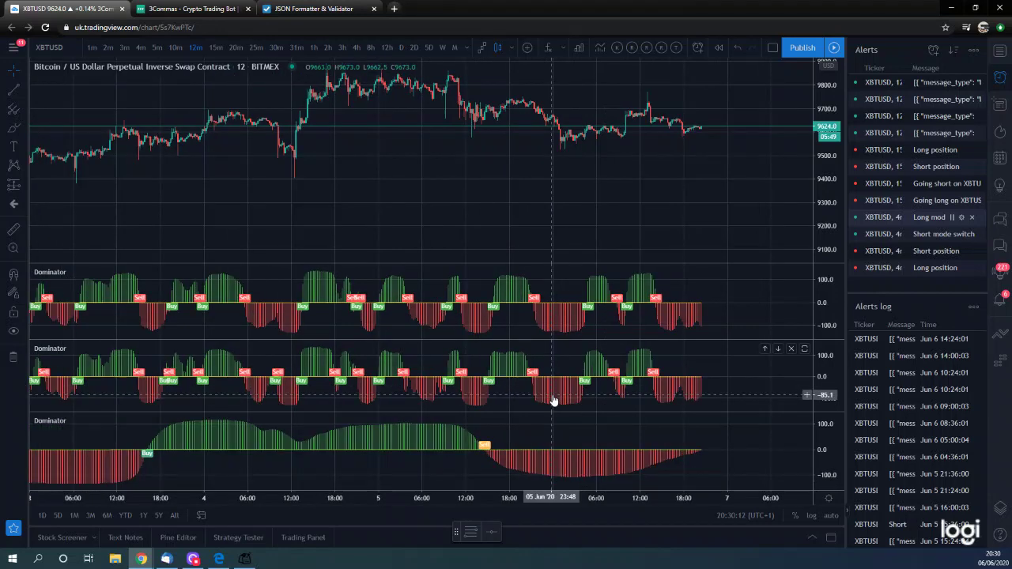
{"action": "scroll", "coordinate": [554, 401], "scroll_direction": "down", "scroll_amount": 2}
{"action": "scroll", "coordinate": [554, 400], "scroll_direction": "up", "scroll_amount": 1}
{"action": "left_click_drag", "start_coordinate": [374, 226], "coordinate": [443, 225]}
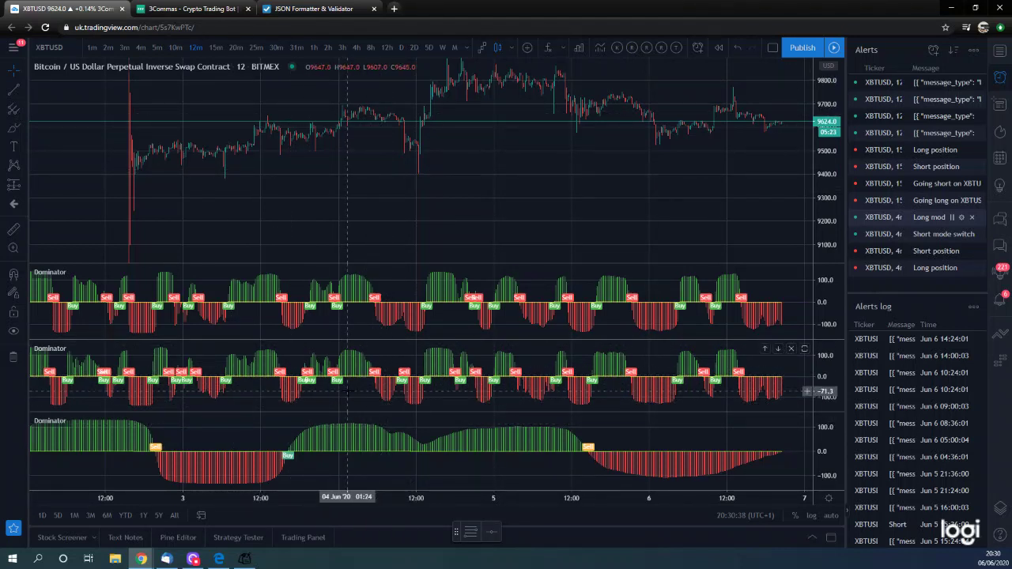
{"action": "scroll", "coordinate": [342, 393], "scroll_direction": "down", "scroll_amount": 1}
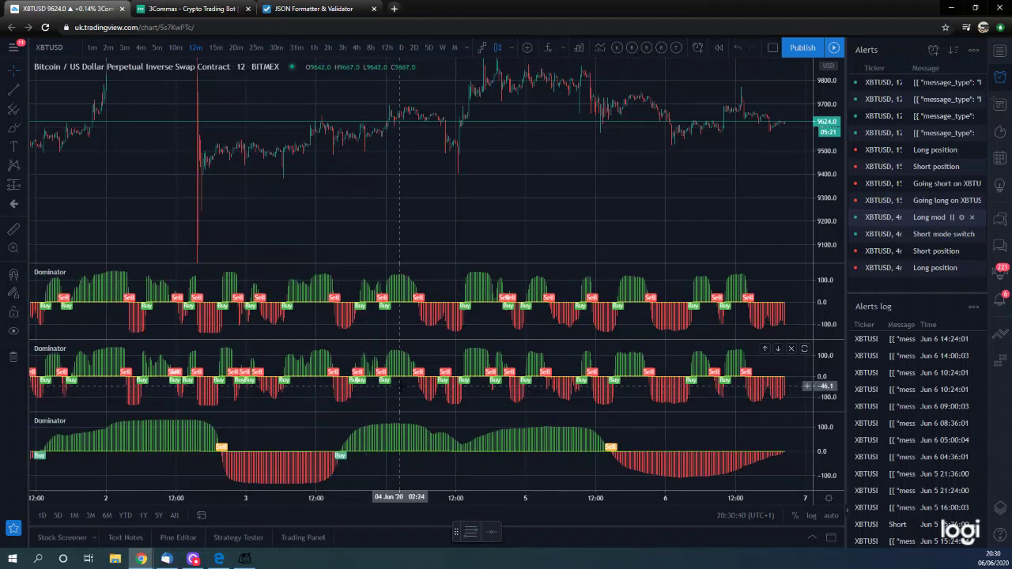
{"action": "scroll", "coordinate": [401, 381], "scroll_direction": "down", "scroll_amount": 1}
{"action": "scroll", "coordinate": [401, 382], "scroll_direction": "up", "scroll_amount": 1}
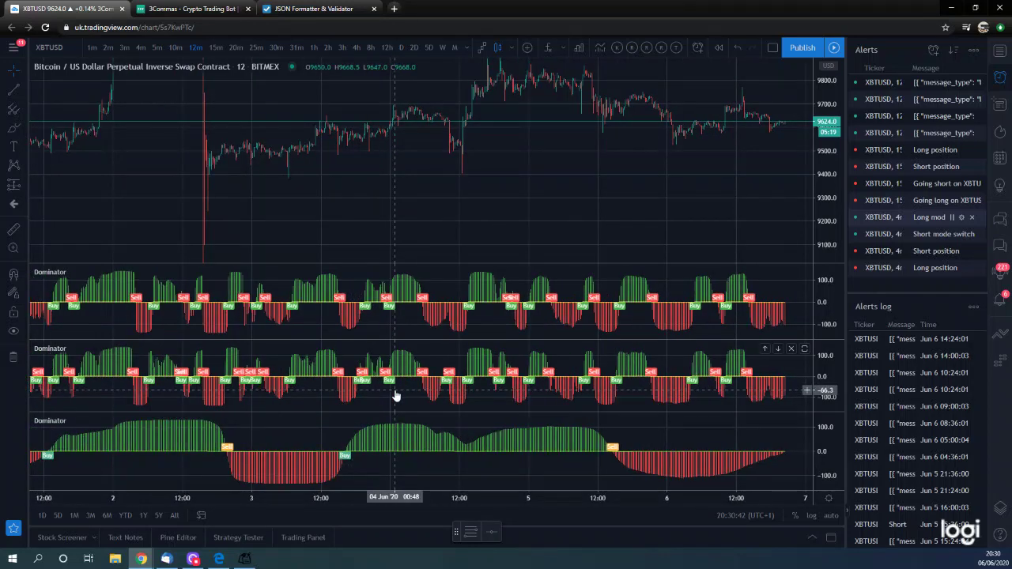
{"action": "mouse_move", "coordinate": [544, 214]}
{"action": "left_mouse_down"}
{"action": "mouse_move", "coordinate": [528, 211]}
{"action": "mouse_move", "coordinate": [542, 209]}
{"action": "left_mouse_up"}
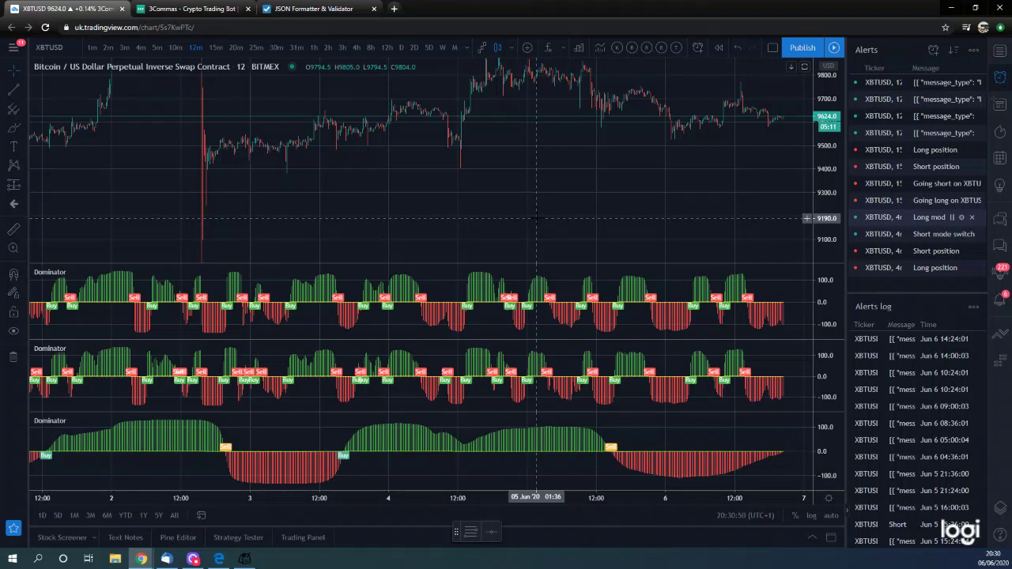
- Switch to 3Commas, start creating a new DCA bot and select Bitmex 3 as its exchange
{"action": "left_click", "coordinate": [172, 9]}
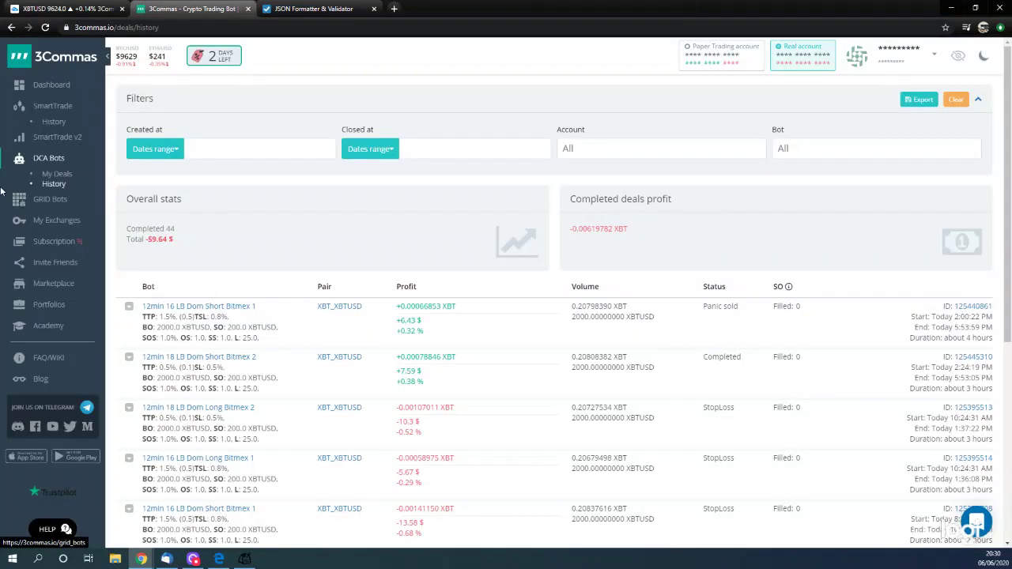
{"action": "left_click", "coordinate": [42, 163]}
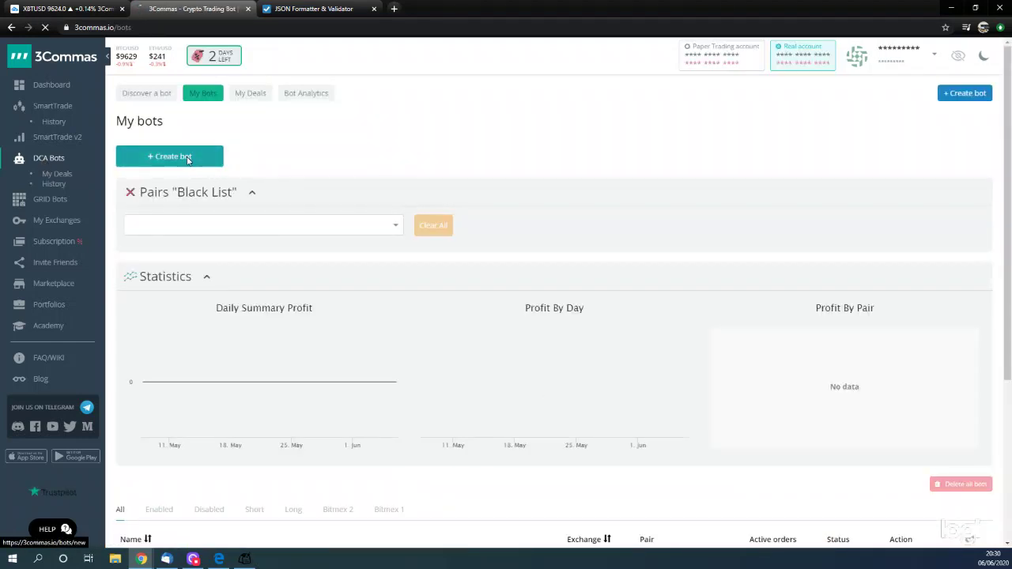
{"action": "left_click", "coordinate": [187, 159]}
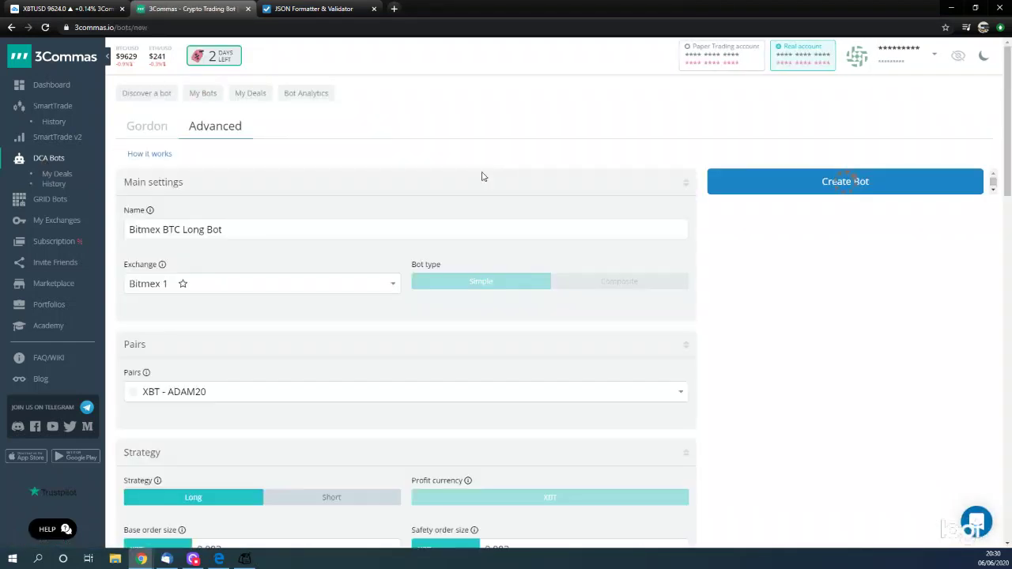
{"action": "left_click", "coordinate": [209, 231]}
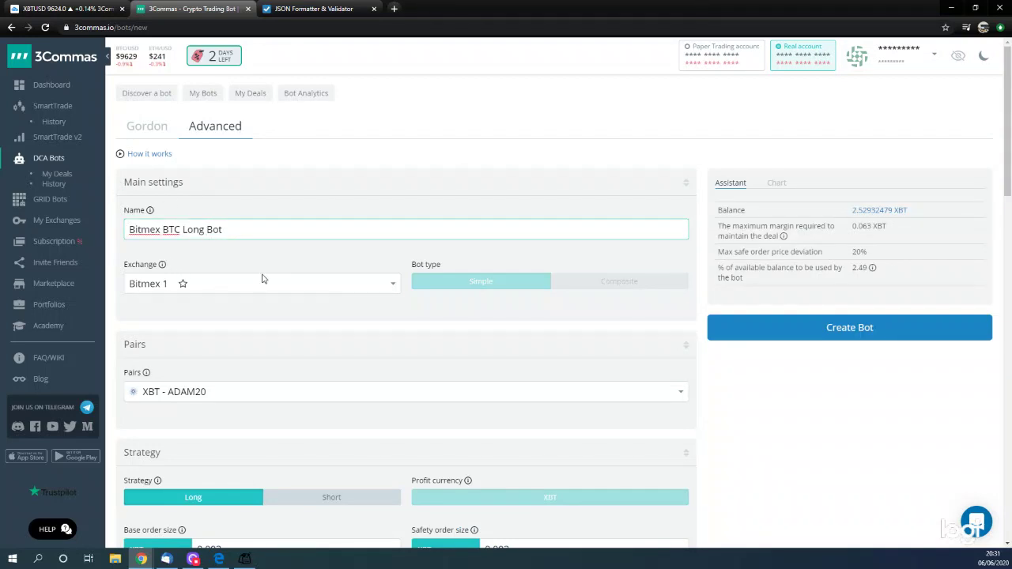
{"action": "left_click", "coordinate": [294, 289]}
{"action": "left_click", "coordinate": [154, 341]}
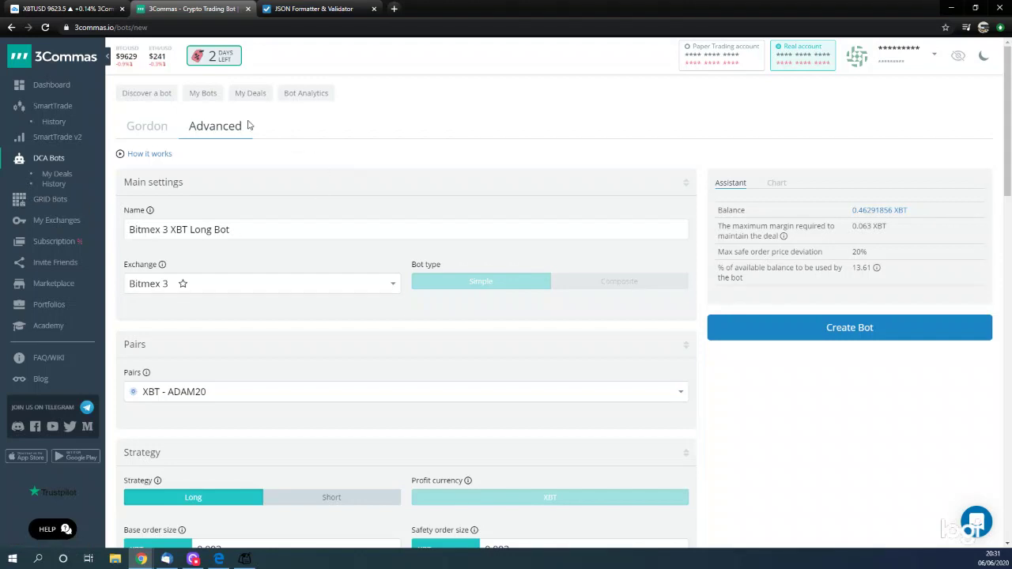
- Copy the name of the existing "12min 18 LB Dom Long Bitmex 2" bot from its edit page in a separate browser tab, and close that tab
{"action": "right_click", "coordinate": [207, 97]}
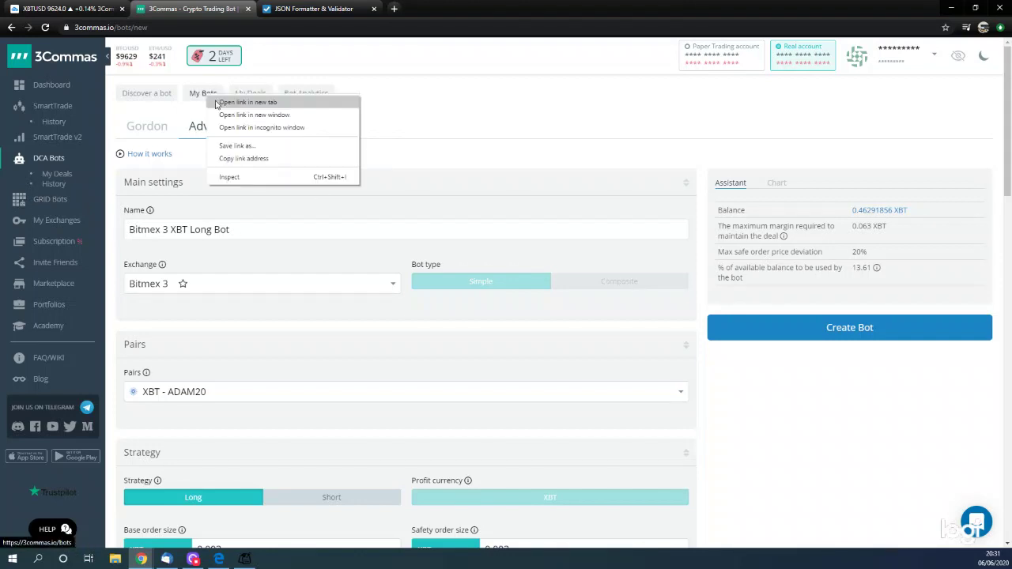
{"action": "left_click", "coordinate": [230, 102]}
{"action": "left_click", "coordinate": [313, 9]}
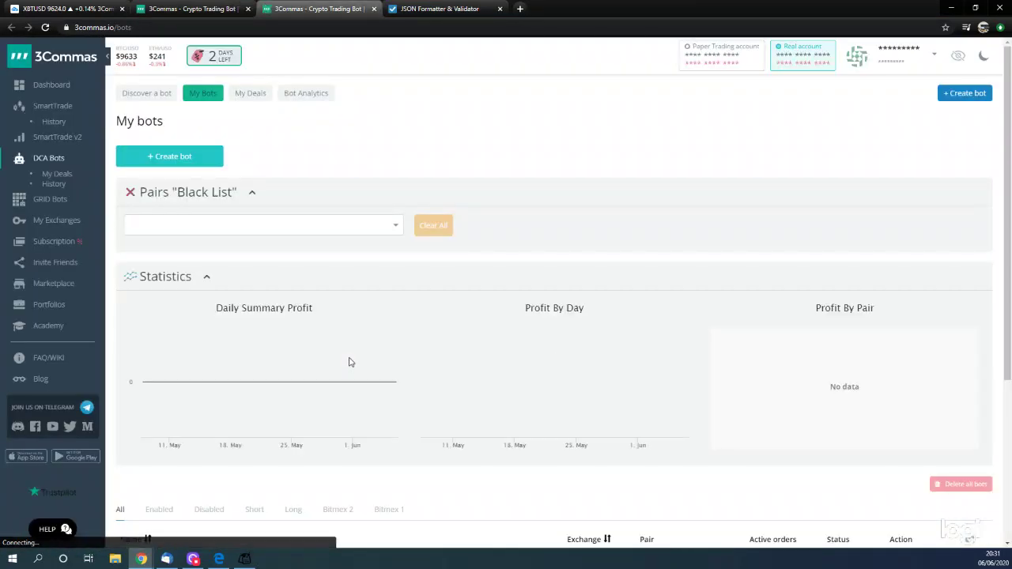
{"action": "scroll", "coordinate": [382, 380], "scroll_direction": "down", "scroll_amount": 3}
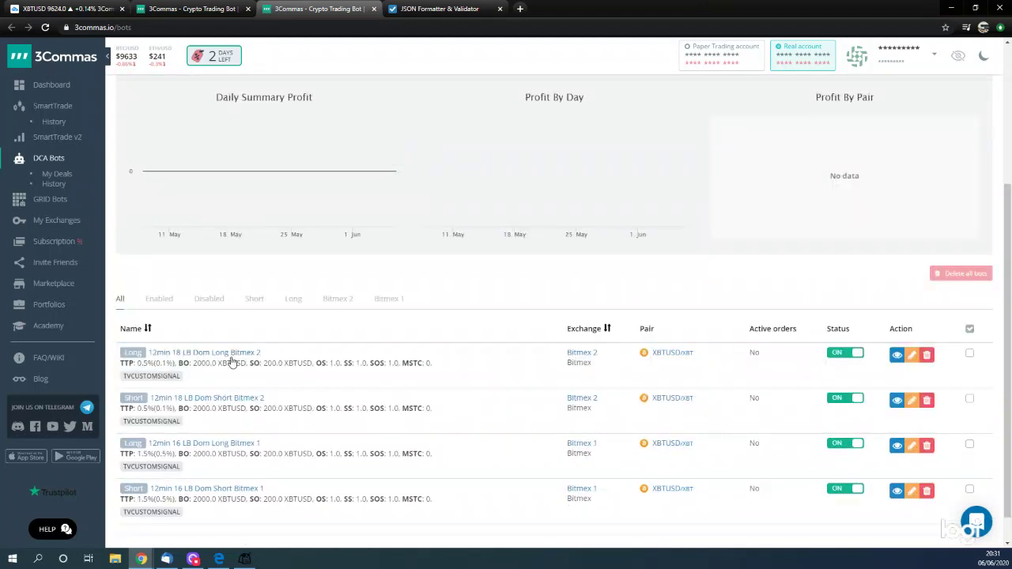
{"action": "left_click", "coordinate": [234, 358]}
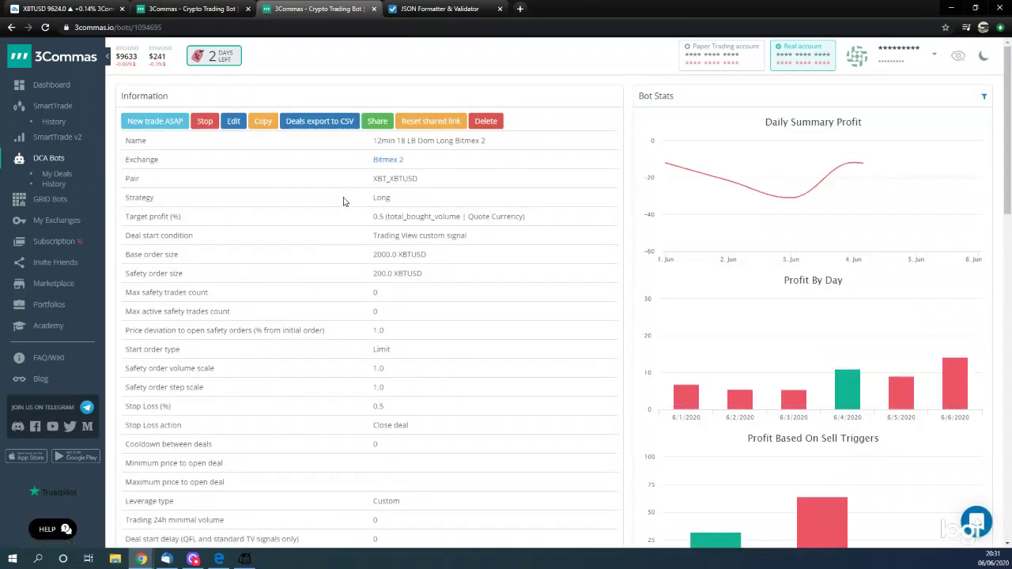
{"action": "left_click", "coordinate": [234, 123]}
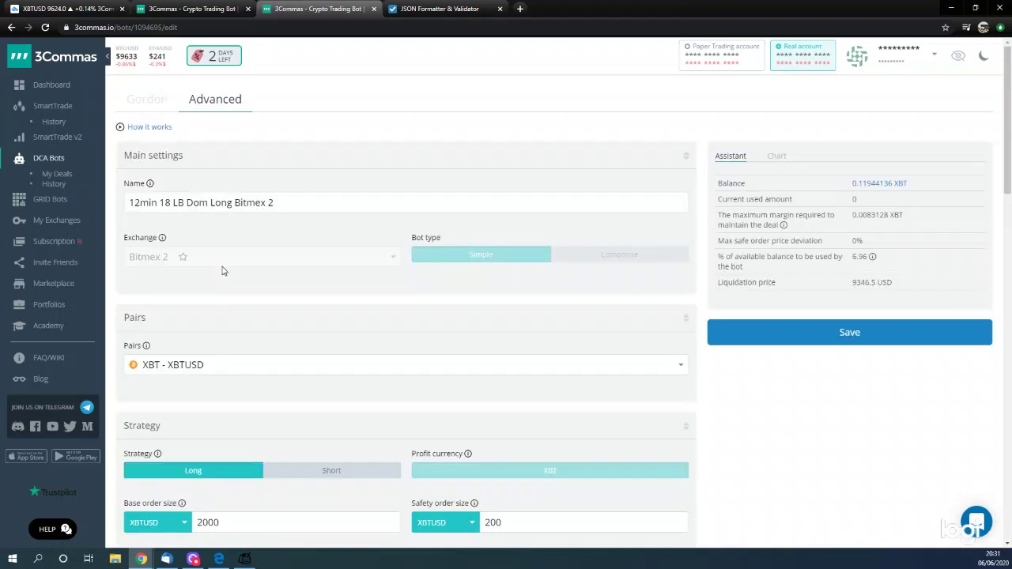
{"action": "triple_click", "coordinate": [196, 204]}
{"action": "key", "text": "ctrl+c"}
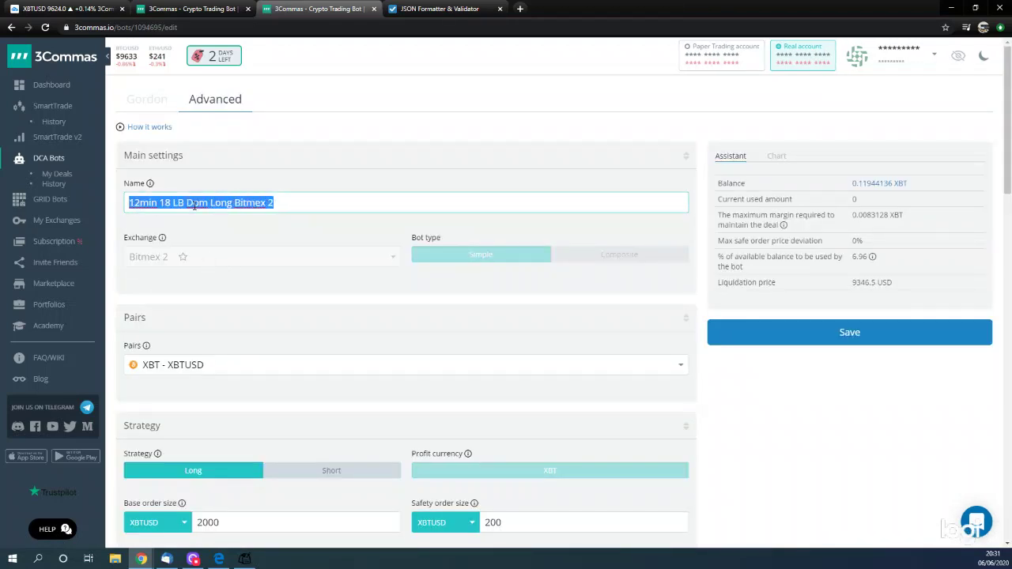
{"action": "left_click", "coordinate": [426, 114]}
{"action": "left_click", "coordinate": [190, 9]}
{"action": "left_click", "coordinate": [344, 10]}
{"action": "left_click", "coordinate": [372, 10]}
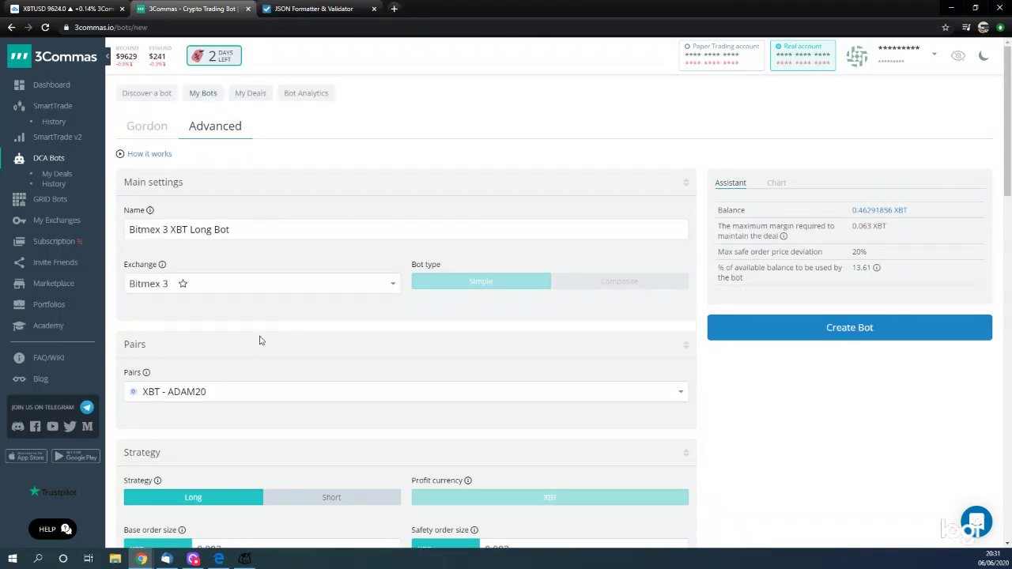
- Replace the new bot's name with the copied one and edit it to "12min 100 Dom Long Bitmex 3"
{"action": "left_click_drag", "start_coordinate": [231, 229], "coordinate": [128, 228]}
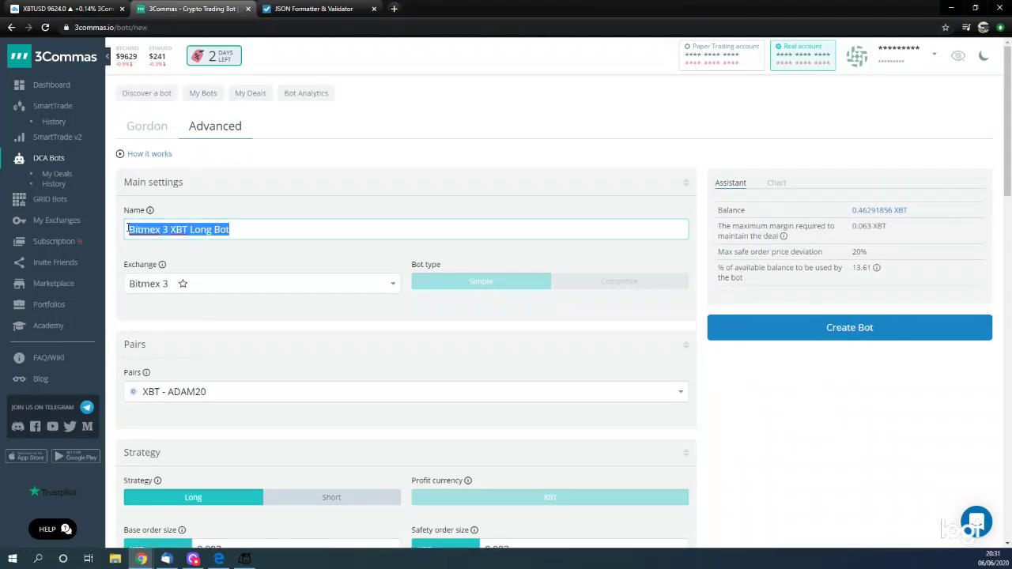
{"action": "key", "text": "ctrl+v"}
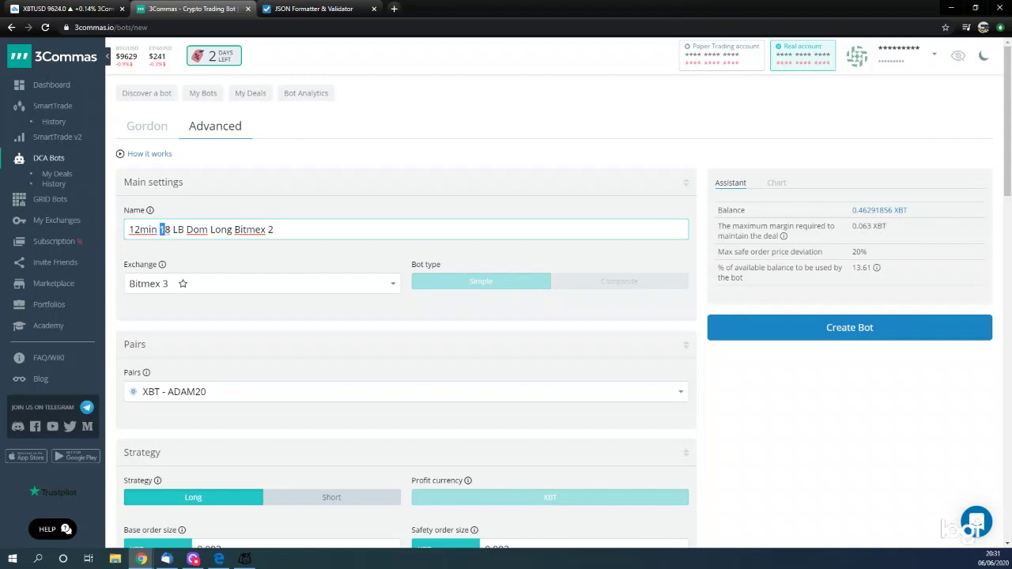
{"action": "key", "text": "Home"}
{"action": "double_click", "coordinate": [163, 230]}
{"action": "left_click", "coordinate": [162, 229]}
{"action": "left_click_drag", "start_coordinate": [161, 230], "coordinate": [185, 229]}
{"action": "type", "text": "100"}
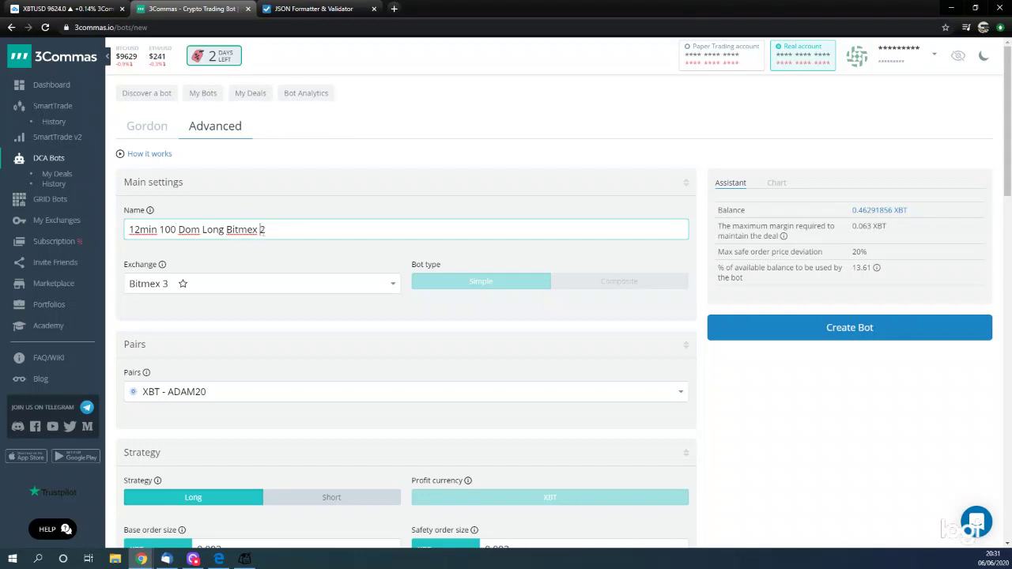
{"action": "type", "text": "3"}
{"action": "left_click", "coordinate": [287, 262]}
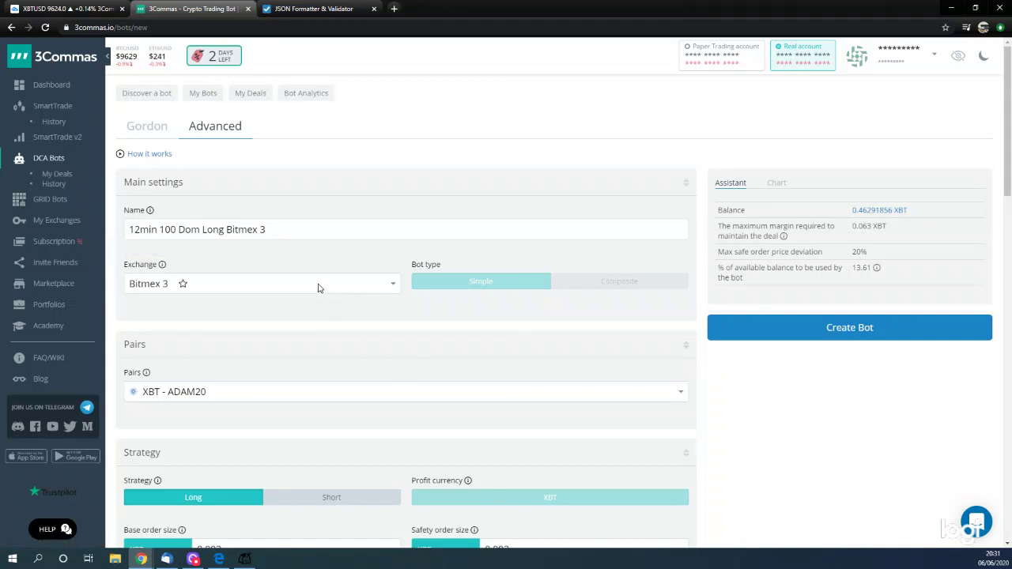
- Set the bot's trading pair to XBT - XBTUSD
{"action": "scroll", "coordinate": [353, 341], "scroll_direction": "down", "scroll_amount": 1}
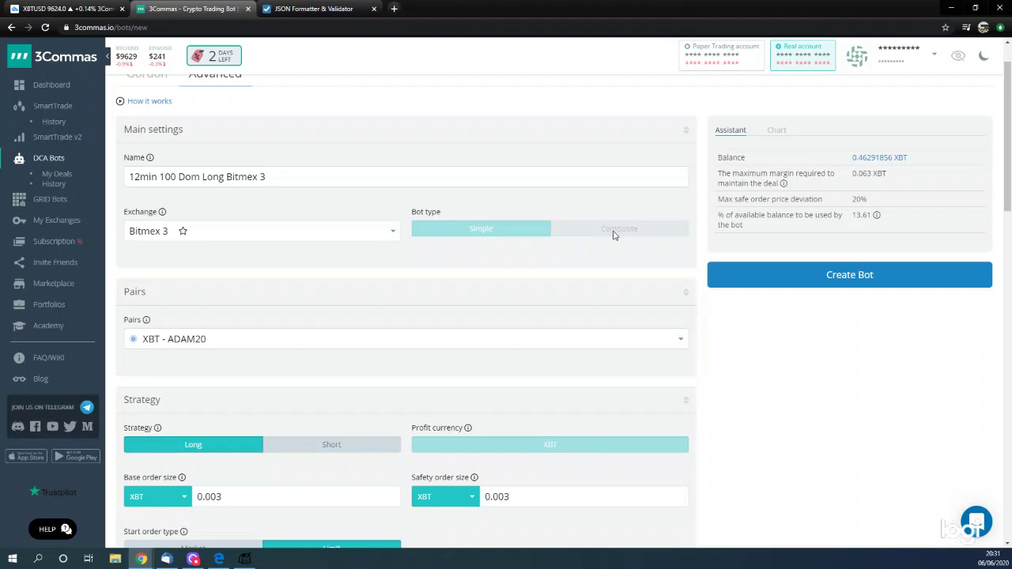
{"action": "scroll", "coordinate": [380, 312], "scroll_direction": "down", "scroll_amount": 1}
{"action": "left_click", "coordinate": [197, 287]}
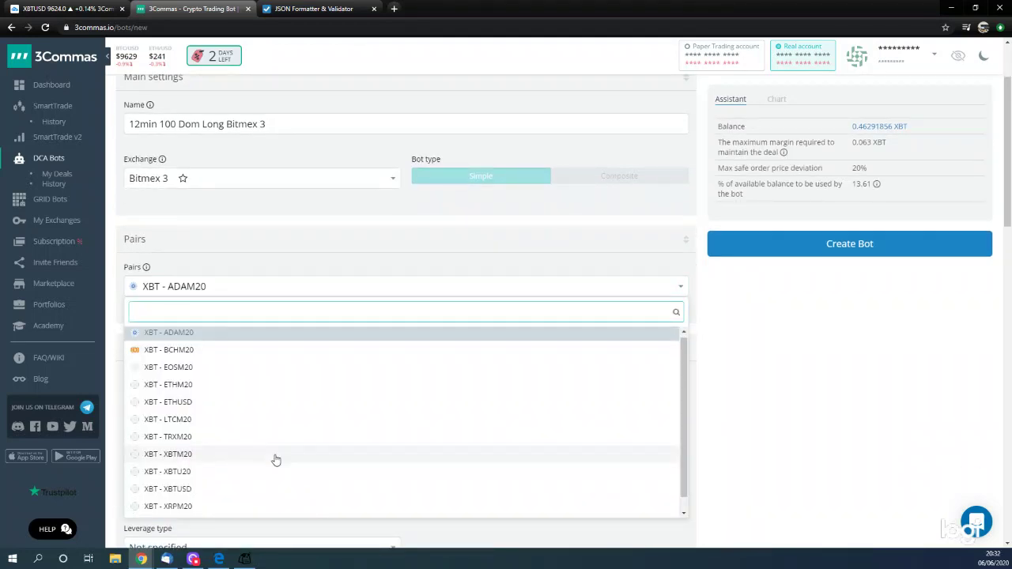
{"action": "scroll", "coordinate": [269, 471], "scroll_direction": "down", "scroll_amount": 4}
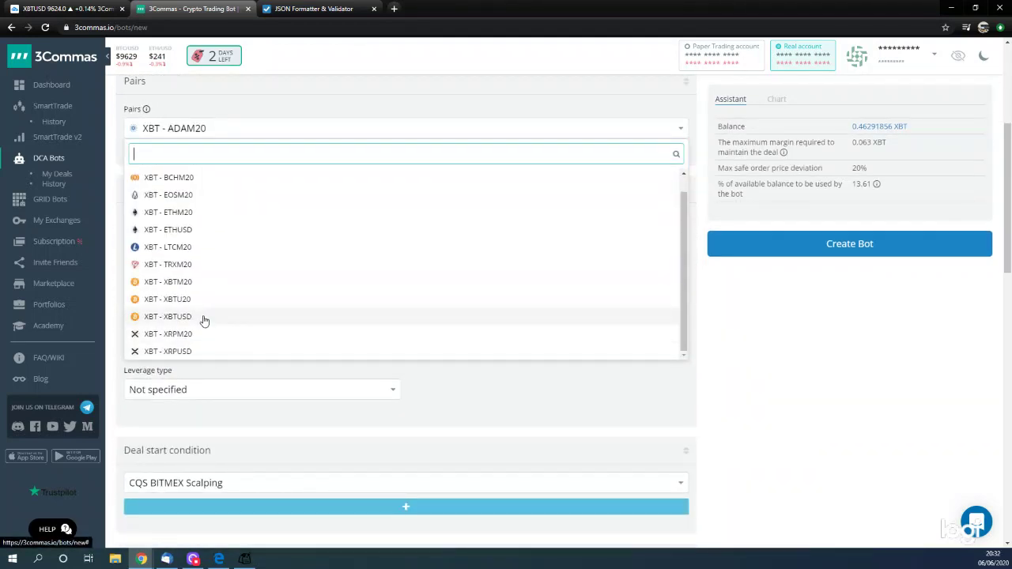
{"action": "left_click", "coordinate": [168, 317]}
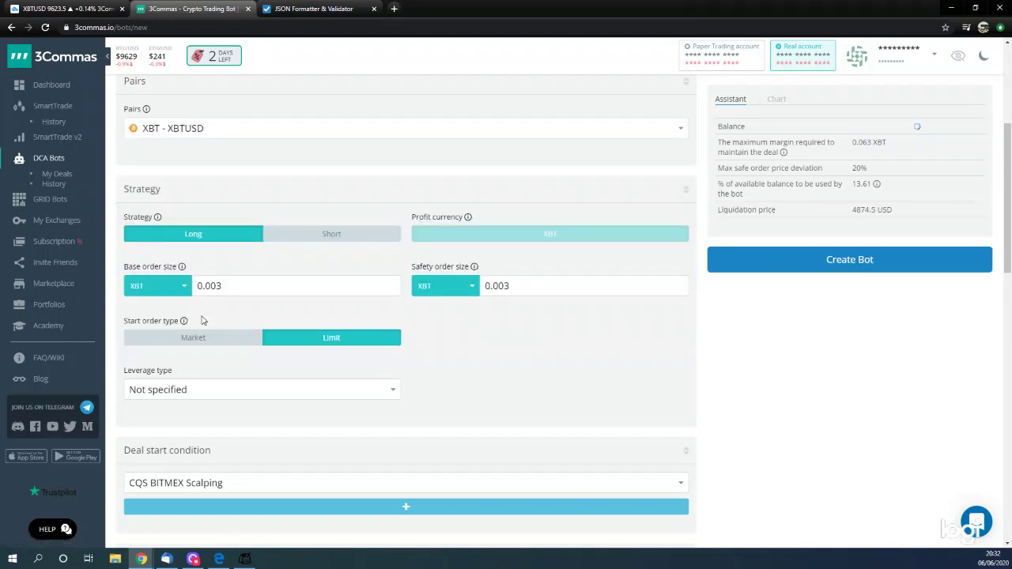
- Switch the order size currency to XBTUSD, with a base order size of 2000 and a safety order size of 1000
{"action": "left_click", "coordinate": [158, 287]}
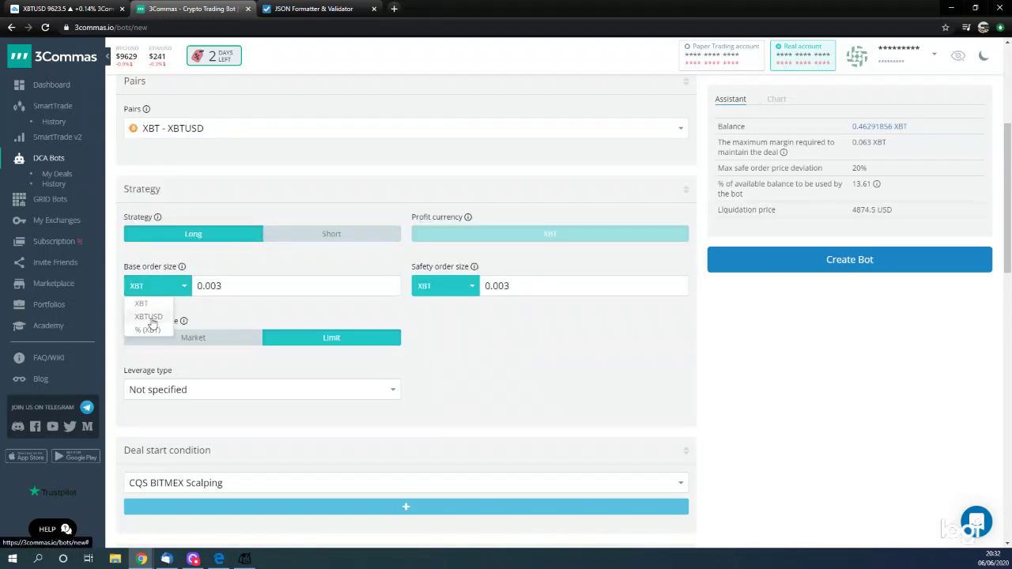
{"action": "left_click", "coordinate": [149, 317]}
{"action": "double_click", "coordinate": [231, 287]}
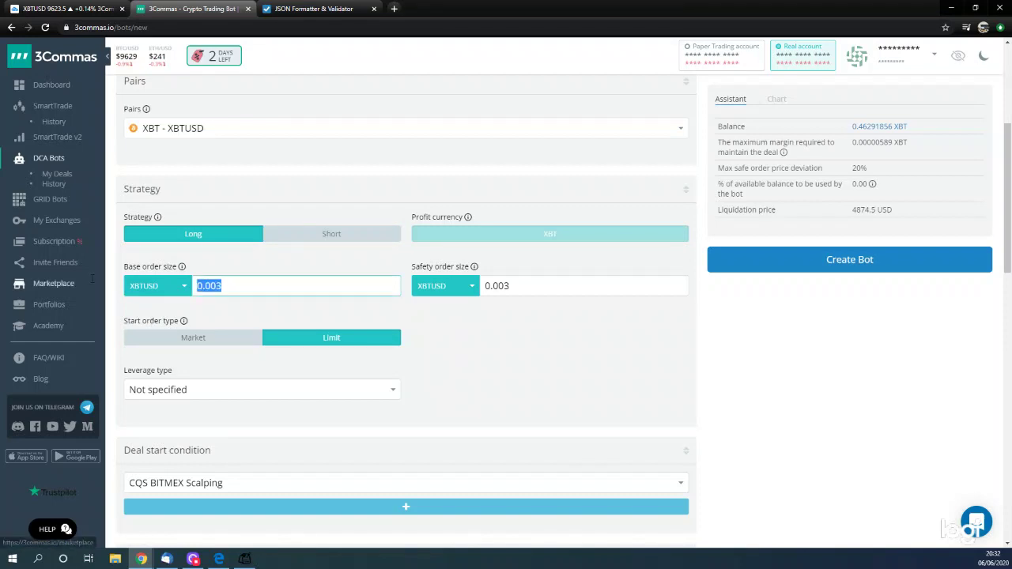
{"action": "type", "text": "2000"}
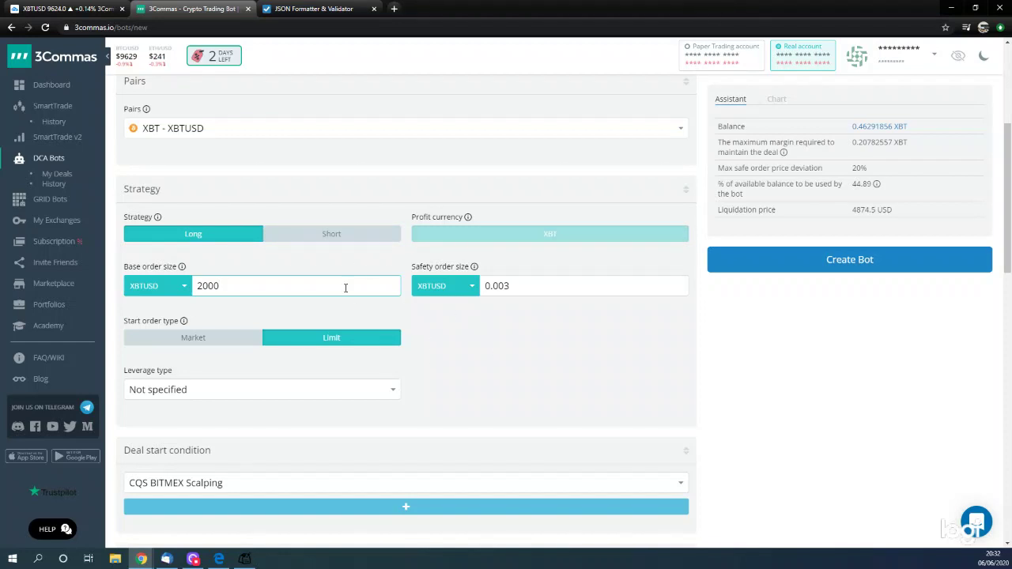
{"action": "double_click", "coordinate": [525, 286]}
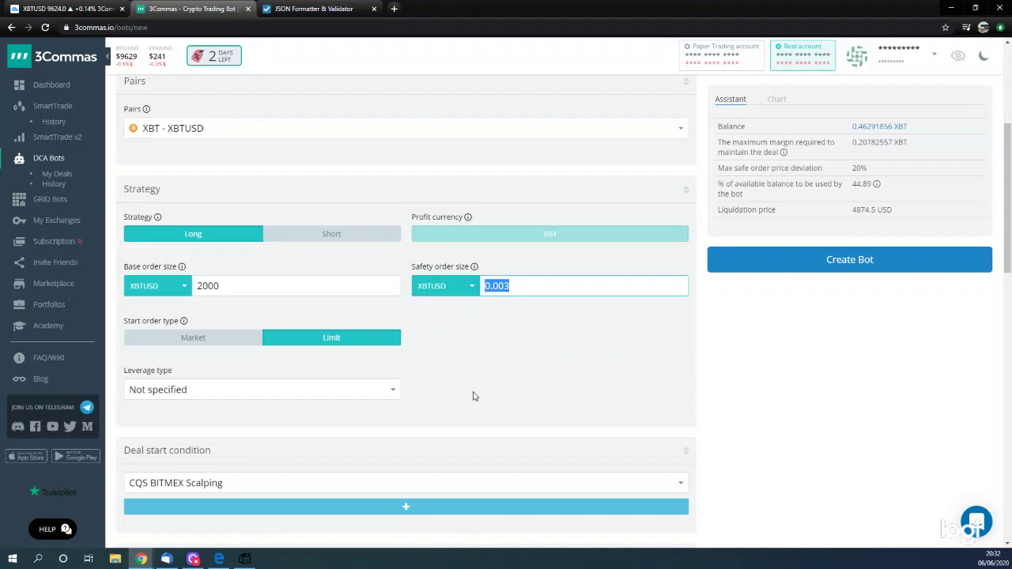
{"action": "type", "text": "1000"}
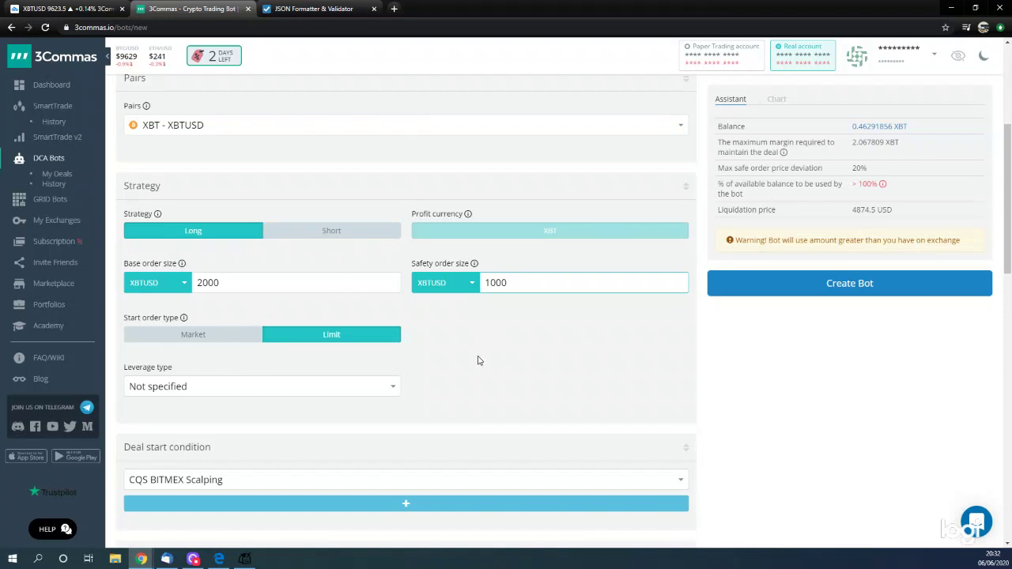
- Set the leverage type to Custom with a value of 25x
{"action": "scroll", "coordinate": [477, 359], "scroll_direction": "down", "scroll_amount": 1}
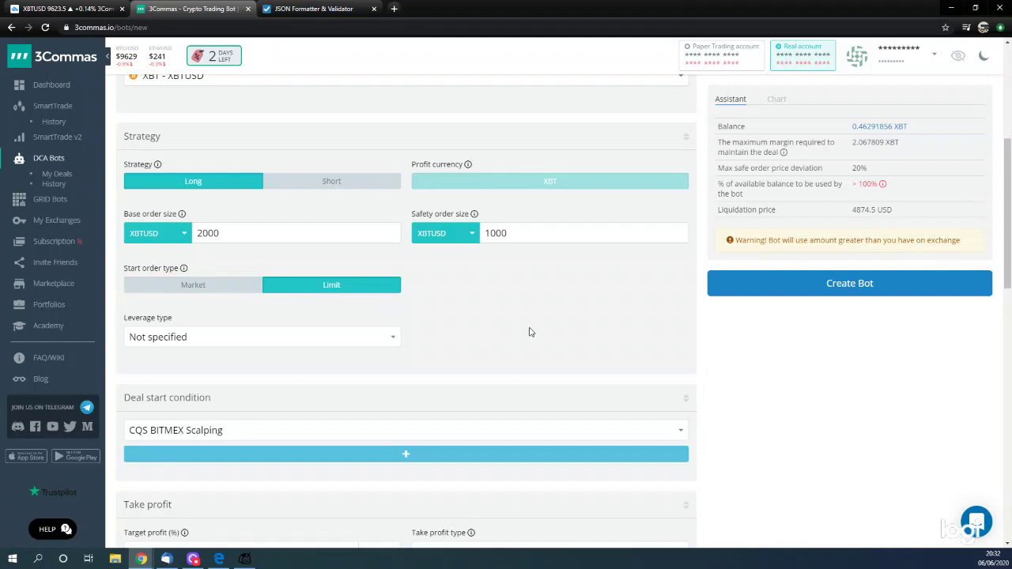
{"action": "scroll", "coordinate": [529, 332], "scroll_direction": "down", "scroll_amount": 2}
{"action": "left_click", "coordinate": [353, 230]}
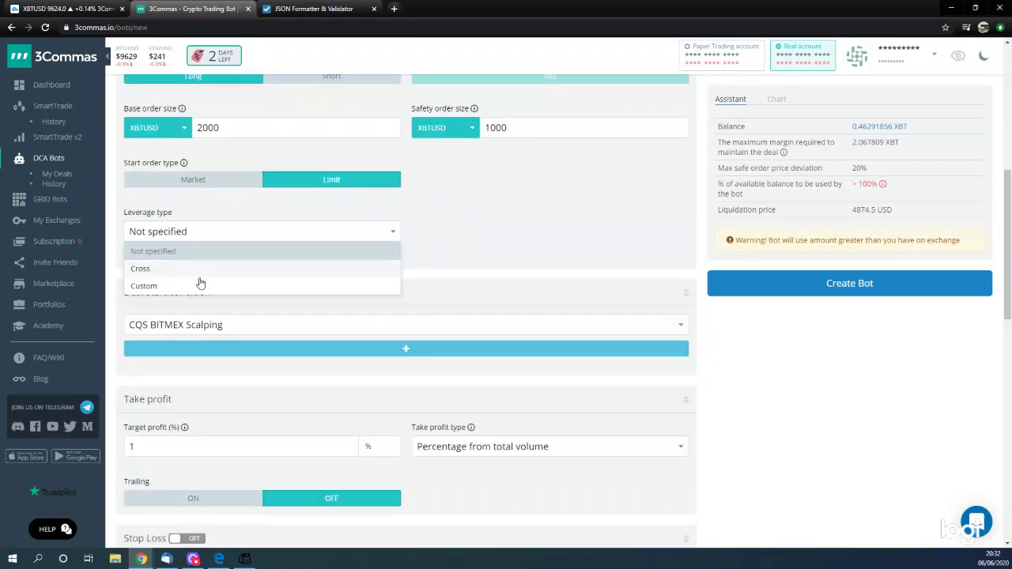
{"action": "left_click", "coordinate": [158, 286]}
{"action": "left_click", "coordinate": [559, 243]}
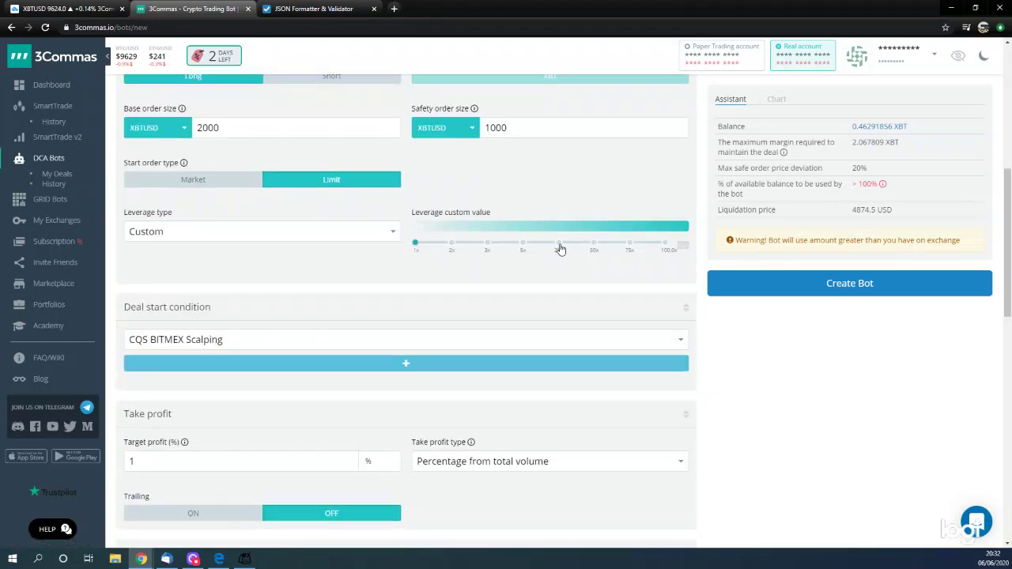
- Set the deal start condition to Trading View custom signal
{"action": "scroll", "coordinate": [345, 307], "scroll_direction": "down", "scroll_amount": 1}
{"action": "left_click", "coordinate": [284, 287]}
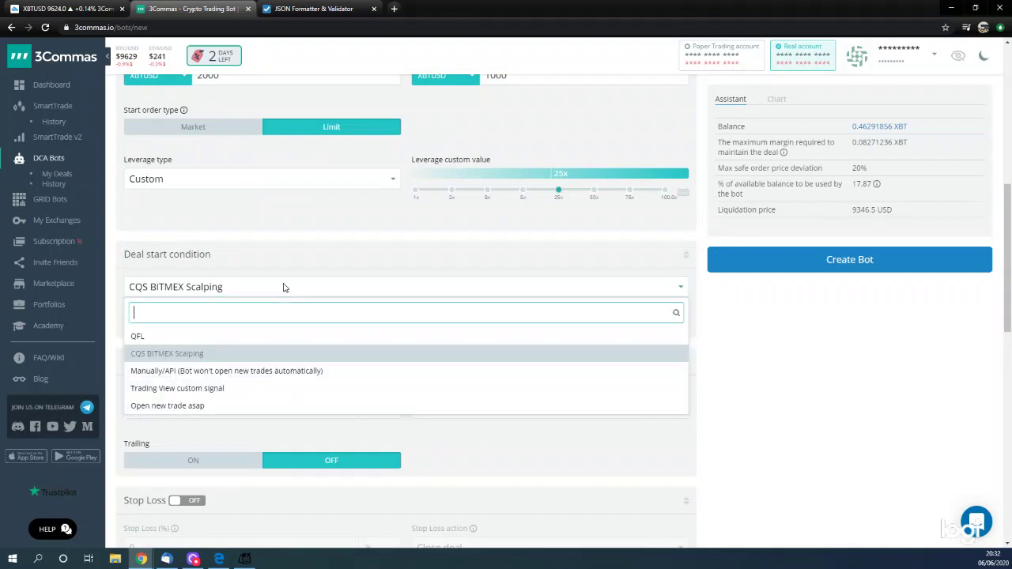
{"action": "left_click", "coordinate": [190, 389]}
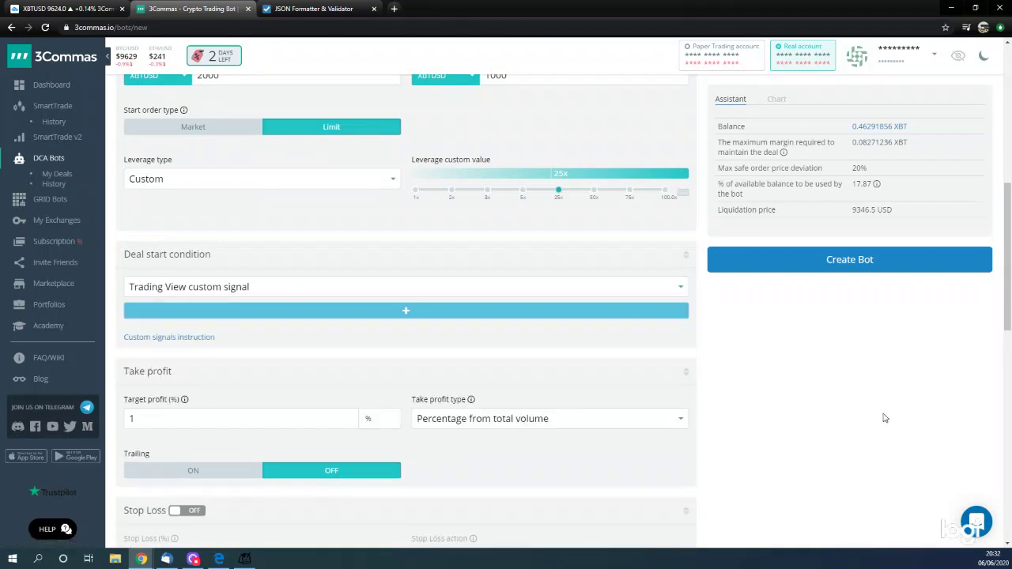
- Turn on take profit trailing with a 0.25% trailing deviation, and enable the stop loss
{"action": "scroll", "coordinate": [798, 398], "scroll_direction": "down", "scroll_amount": 2}
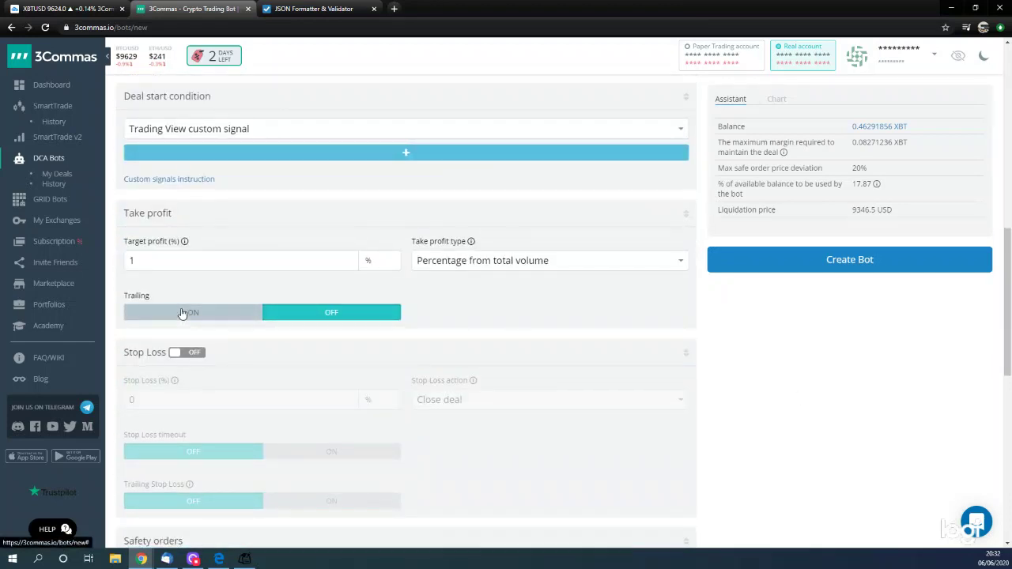
{"action": "left_click", "coordinate": [196, 314]}
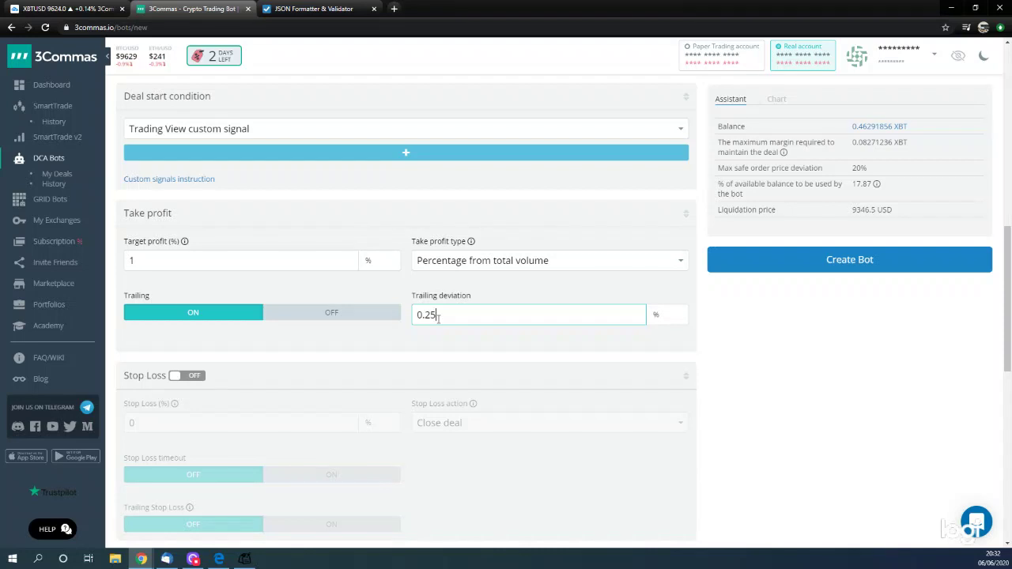
{"action": "left_click", "coordinate": [203, 316]}
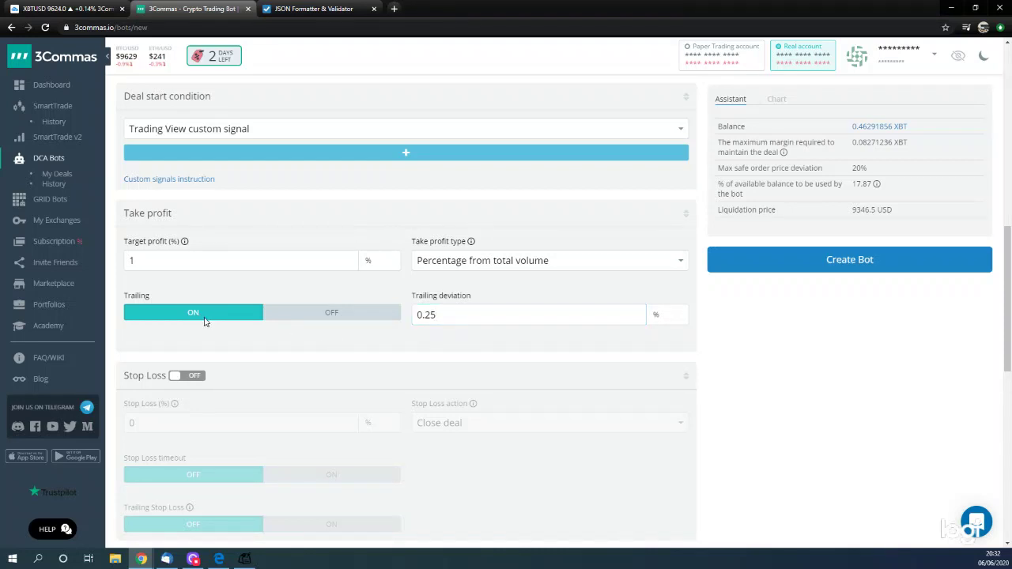
{"action": "scroll", "coordinate": [300, 348], "scroll_direction": "down", "scroll_amount": 2}
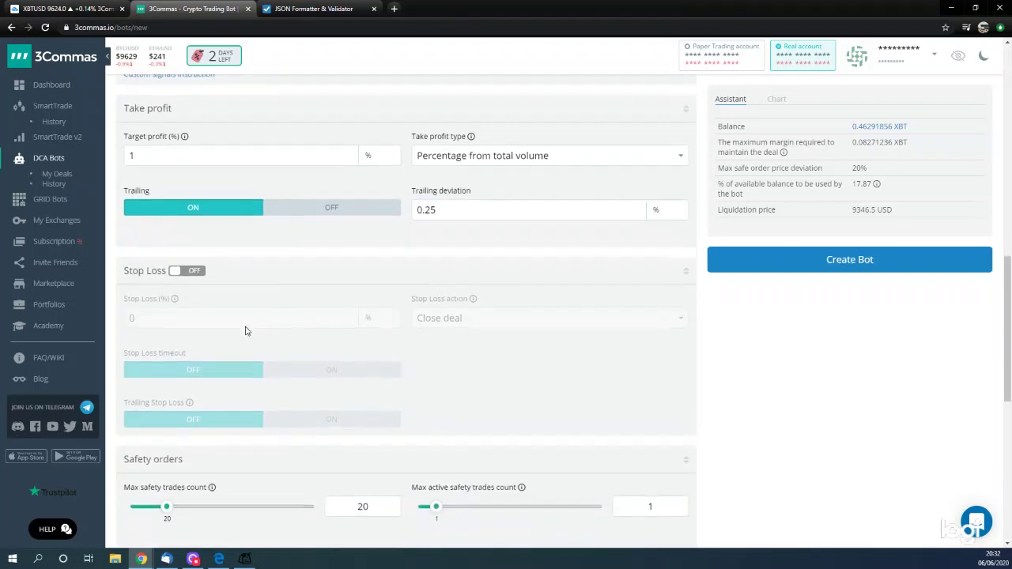
{"action": "left_click", "coordinate": [192, 272]}
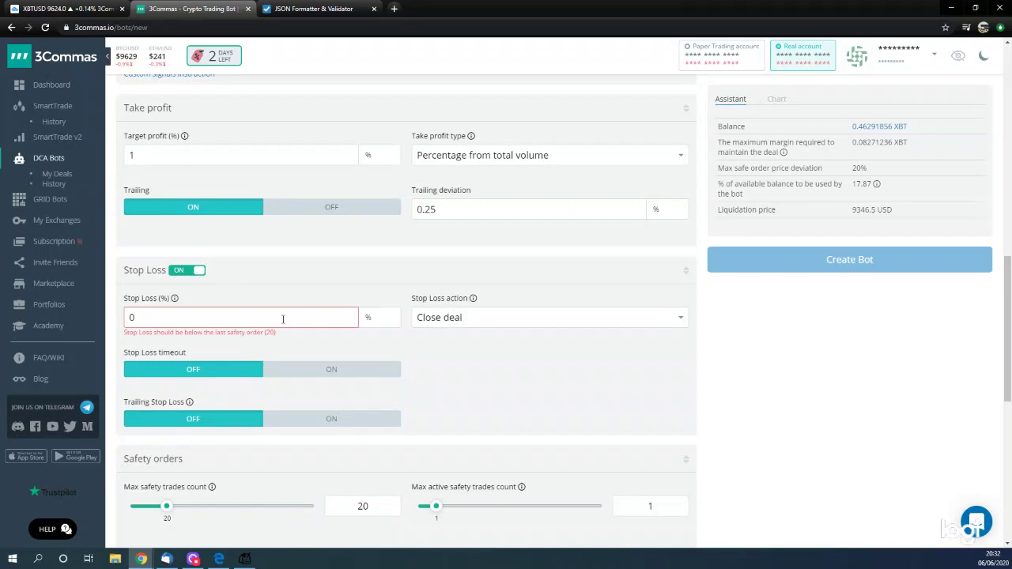
- Set the max safety trades count to 1 and the price deviation to open safety orders to 0.75%
{"action": "scroll", "coordinate": [400, 389], "scroll_direction": "down", "scroll_amount": 2}
{"action": "left_click_drag", "start_coordinate": [164, 402], "coordinate": [134, 403]}
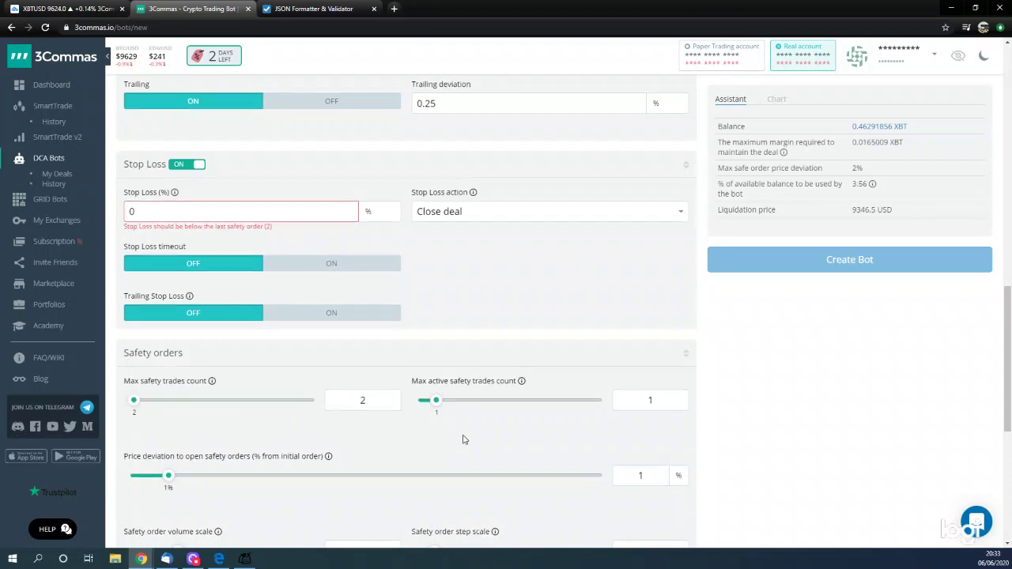
{"action": "scroll", "coordinate": [466, 440], "scroll_direction": "down", "scroll_amount": 1}
{"action": "left_click", "coordinate": [132, 355]}
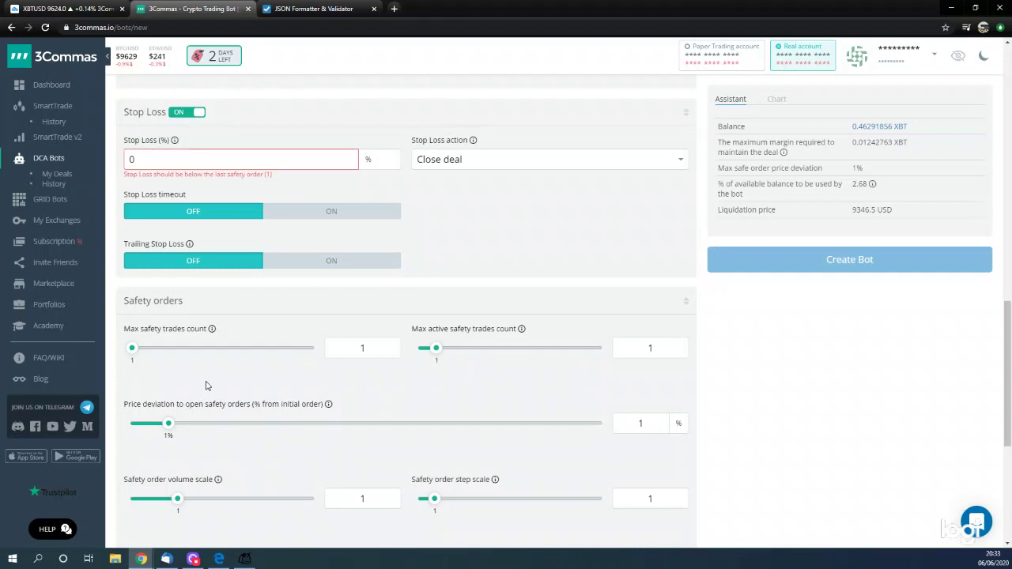
{"action": "left_click_drag", "start_coordinate": [172, 428], "coordinate": [158, 427]}
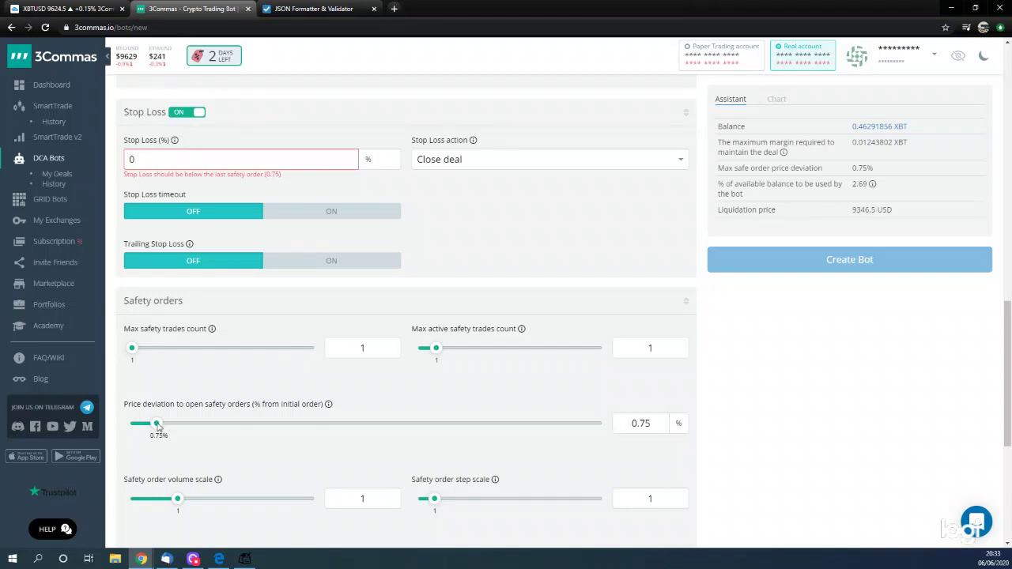
- Set the stop loss to 1.25% and turn on Trailing Stop Loss
{"action": "scroll", "coordinate": [207, 405], "scroll_direction": "down", "scroll_amount": 1}
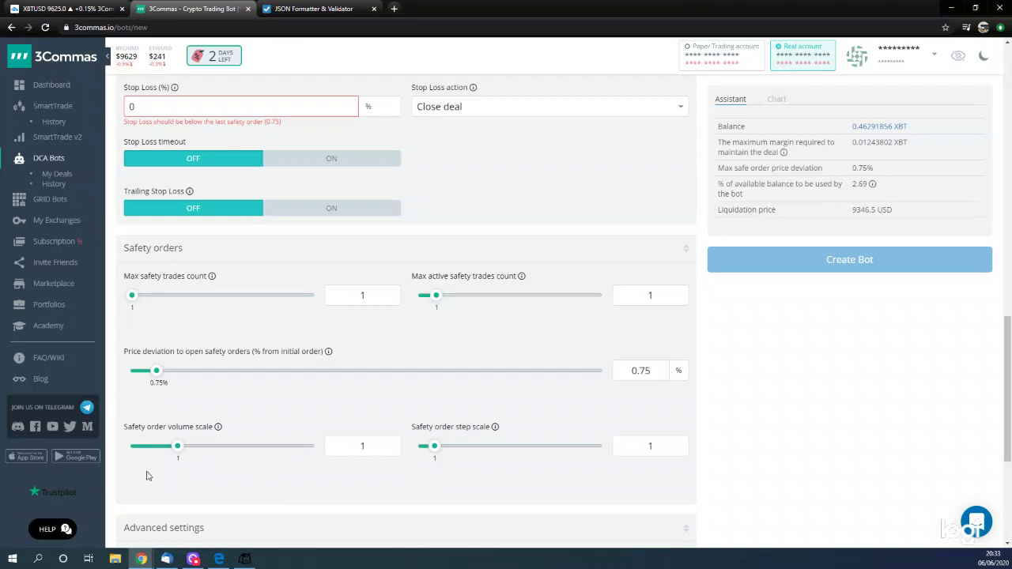
{"action": "scroll", "coordinate": [249, 342], "scroll_direction": "up", "scroll_amount": 1}
{"action": "left_click_drag", "start_coordinate": [158, 158], "coordinate": [66, 170]}
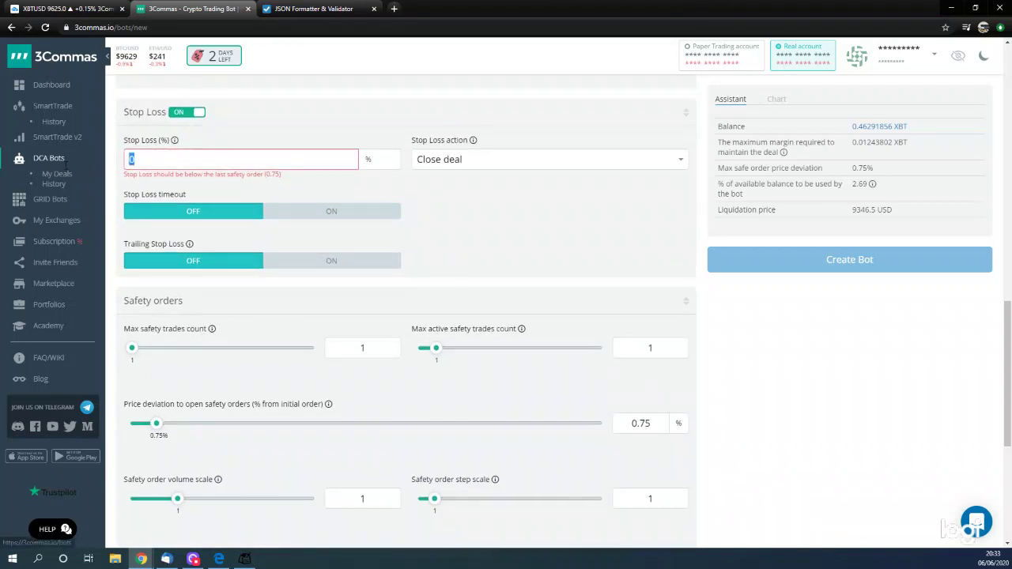
{"action": "type", "text": "1.25"}
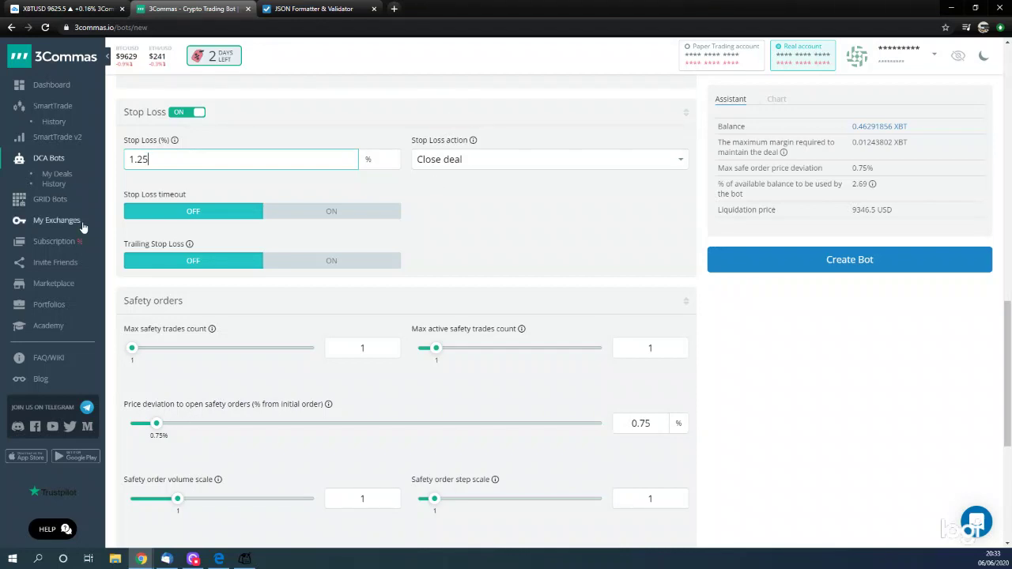
{"action": "left_click", "coordinate": [330, 266]}
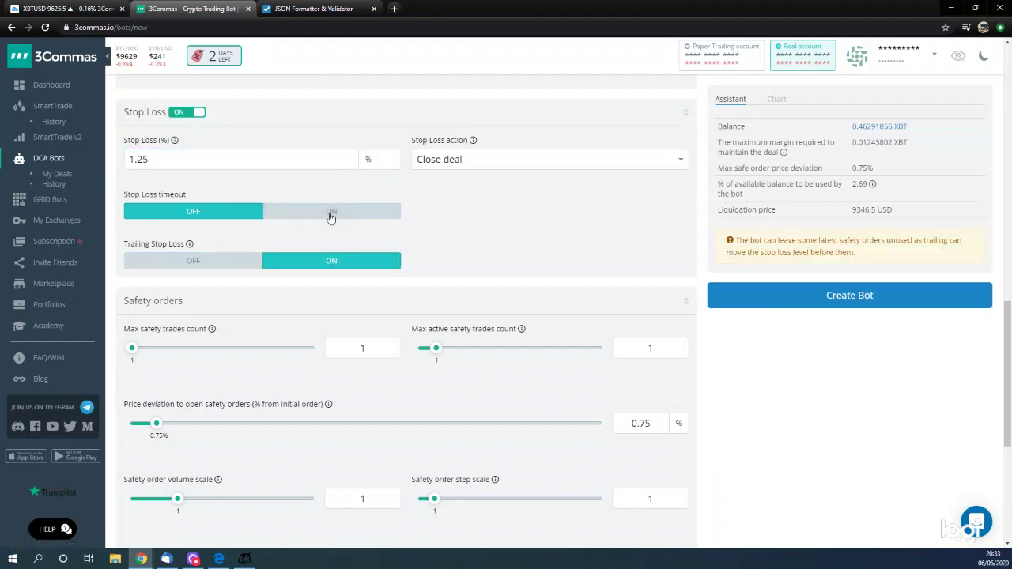
- Review the bot's strategy, safety order, advanced, stop loss and take profit settings, including the take profit type options
{"action": "scroll", "coordinate": [522, 227], "scroll_direction": "down", "scroll_amount": 1}
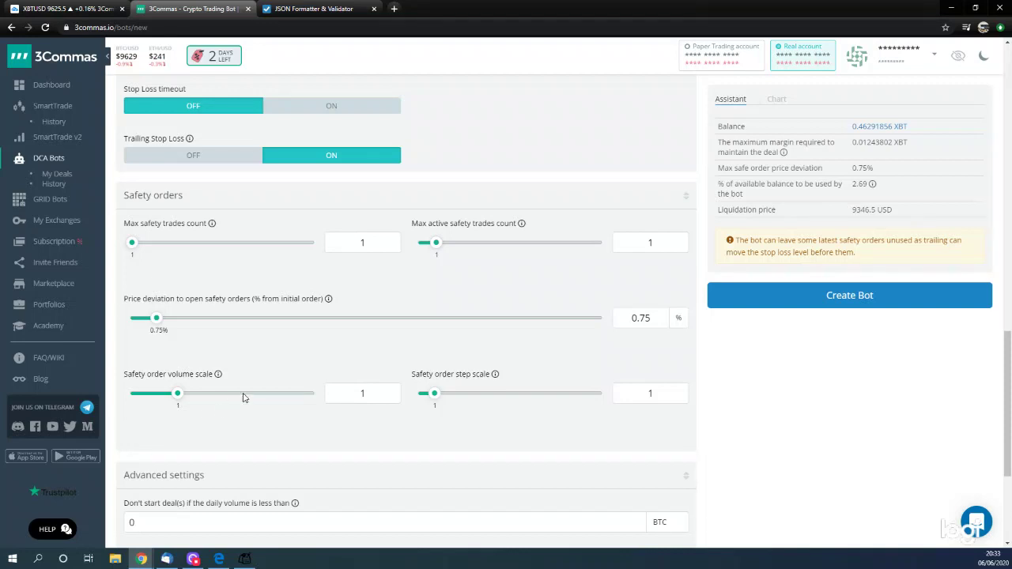
{"action": "scroll", "coordinate": [244, 398], "scroll_direction": "up", "scroll_amount": 4}
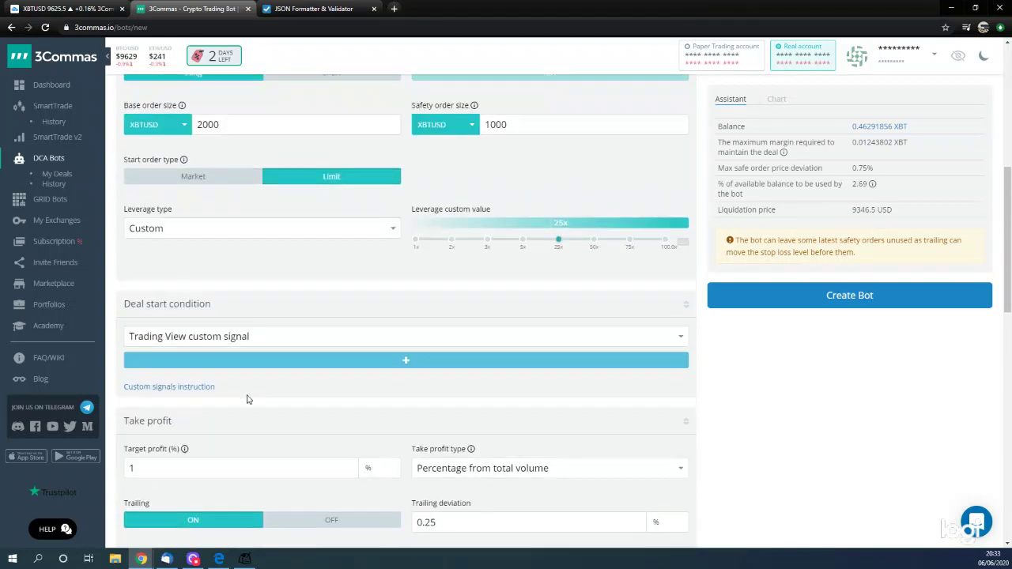
{"action": "scroll", "coordinate": [247, 399], "scroll_direction": "up", "scroll_amount": 3}
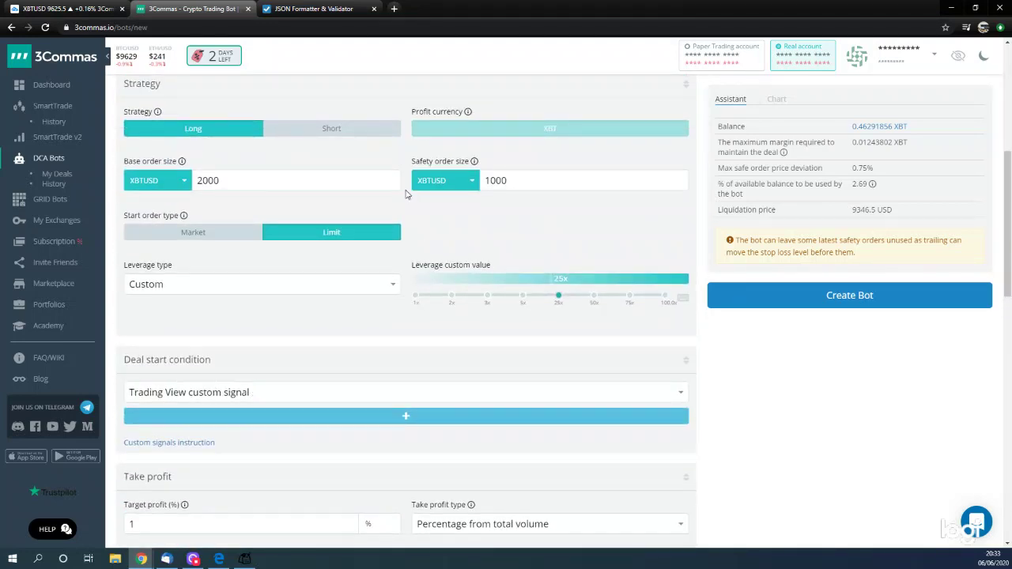
{"action": "scroll", "coordinate": [328, 413], "scroll_direction": "down", "scroll_amount": 8}
{"action": "scroll", "coordinate": [245, 447], "scroll_direction": "down", "scroll_amount": 1}
{"action": "mouse_move", "coordinate": [218, 167]}
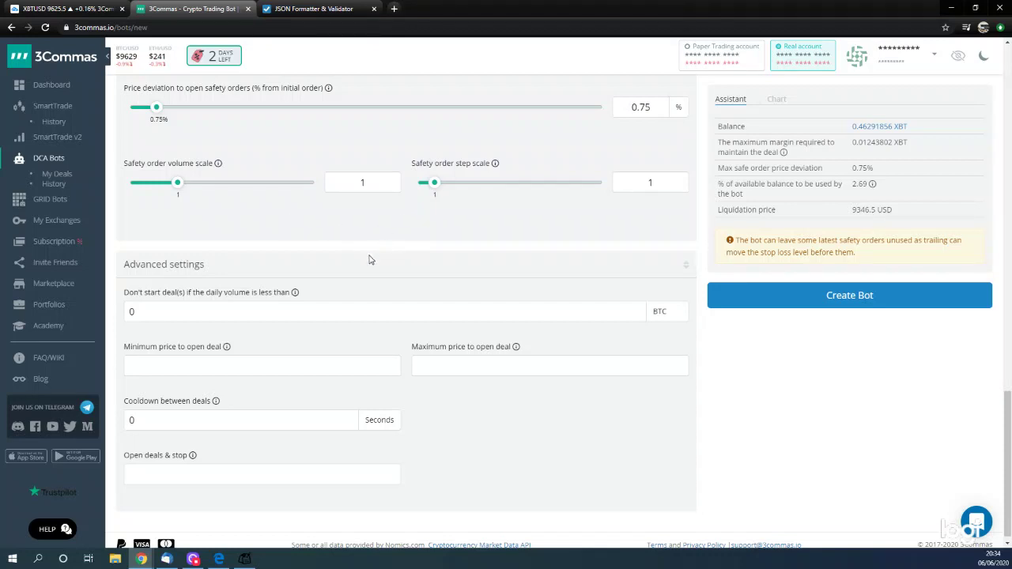
{"action": "scroll", "coordinate": [238, 230], "scroll_direction": "up", "scroll_amount": 2}
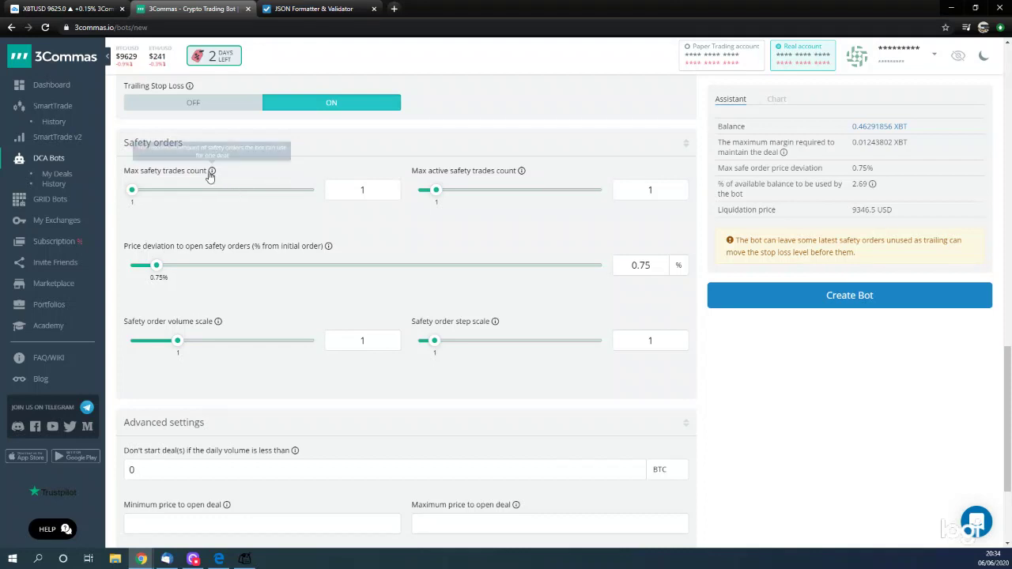
{"action": "scroll", "coordinate": [282, 295], "scroll_direction": "down", "scroll_amount": 3}
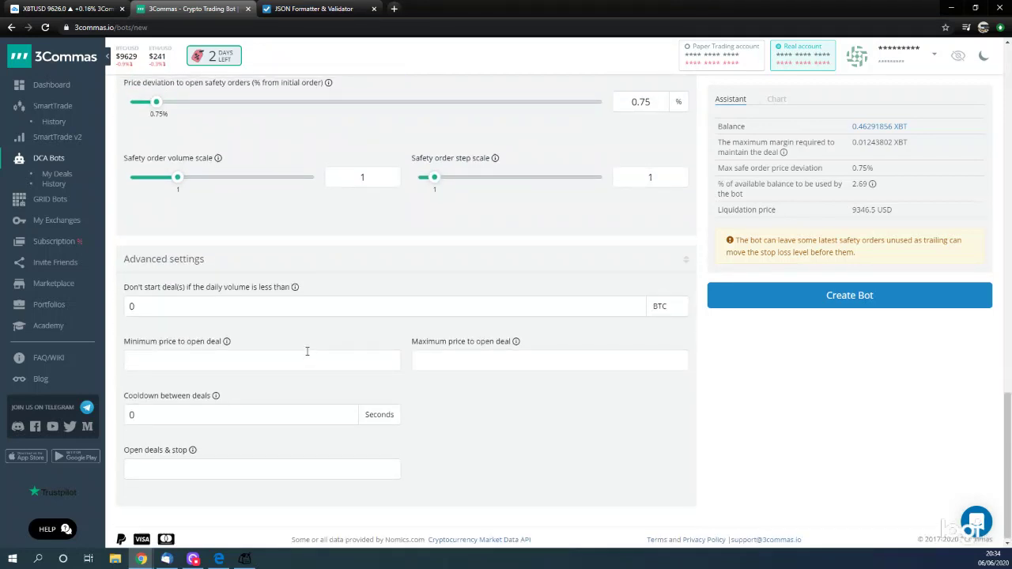
{"action": "scroll", "coordinate": [306, 353], "scroll_direction": "up", "scroll_amount": 5}
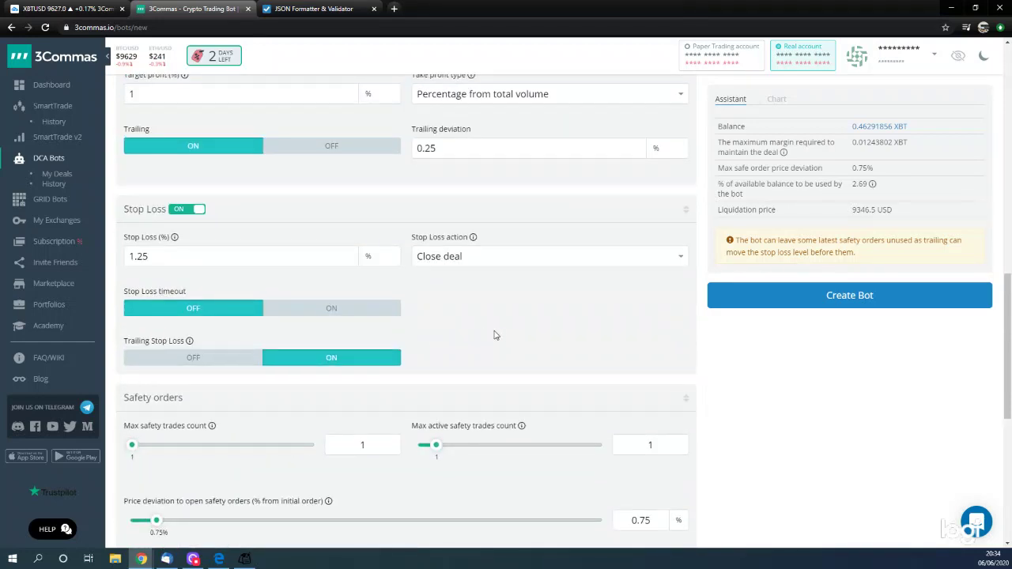
{"action": "scroll", "coordinate": [356, 253], "scroll_direction": "up", "scroll_amount": 1}
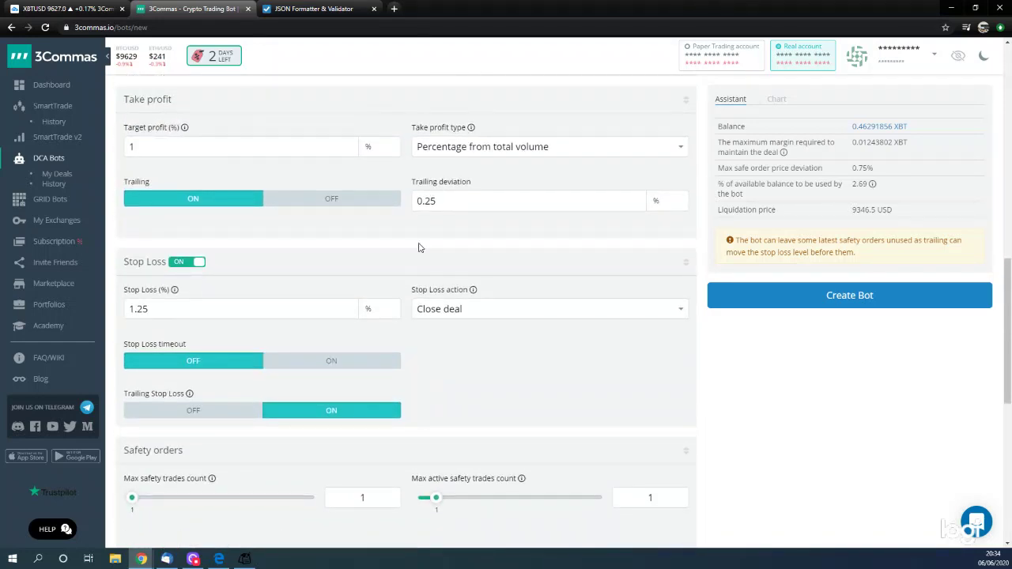
{"action": "scroll", "coordinate": [389, 242], "scroll_direction": "up", "scroll_amount": 3}
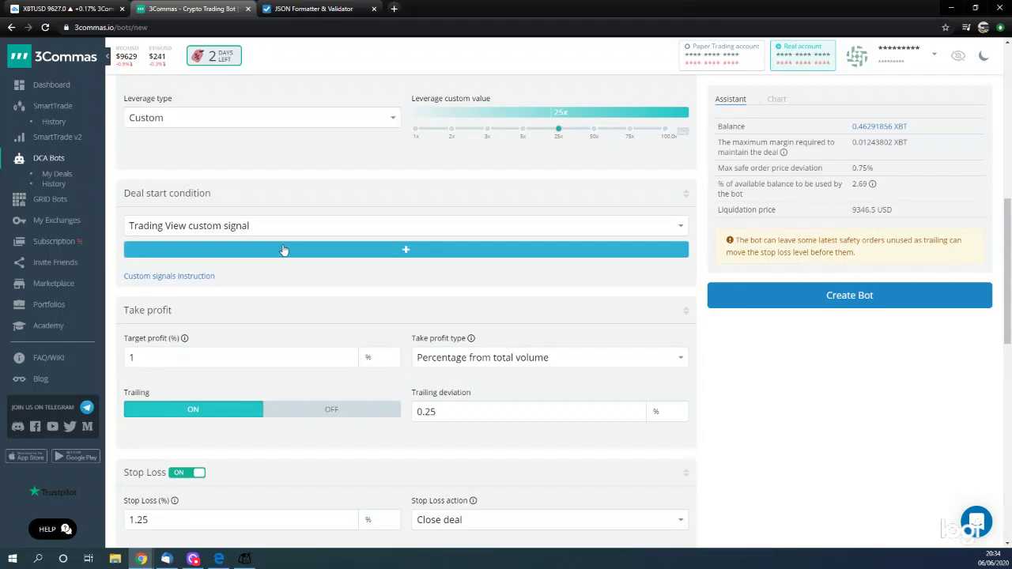
{"action": "scroll", "coordinate": [330, 315], "scroll_direction": "down", "scroll_amount": 2}
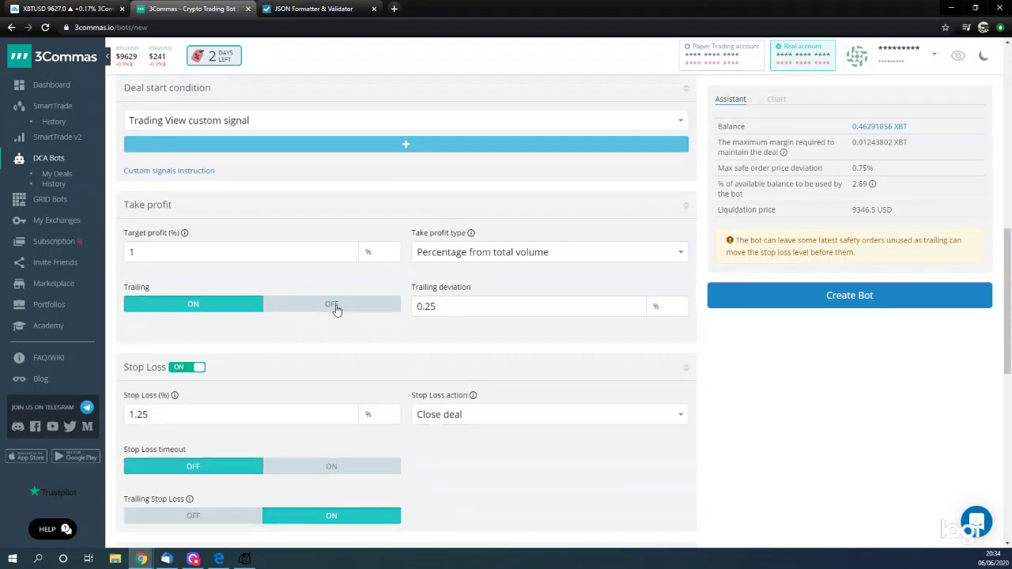
{"action": "left_click", "coordinate": [498, 257]}
{"action": "left_click", "coordinate": [508, 230]}
- Return to the main settings and select the bot's full name
{"action": "scroll", "coordinate": [360, 224], "scroll_direction": "up", "scroll_amount": 5}
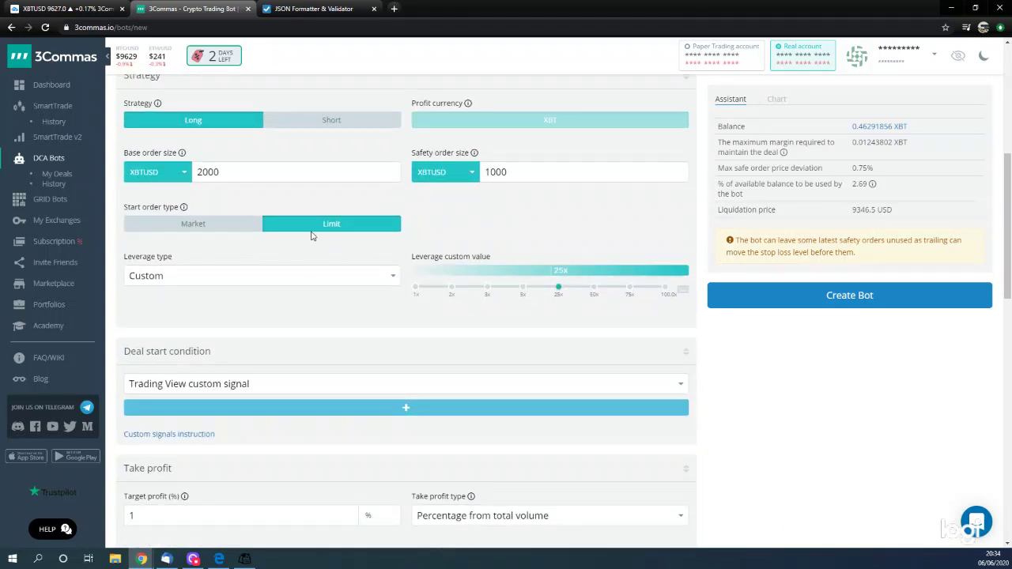
{"action": "scroll", "coordinate": [313, 236], "scroll_direction": "up", "scroll_amount": 5}
{"action": "scroll", "coordinate": [313, 236], "scroll_direction": "up", "scroll_amount": 2}
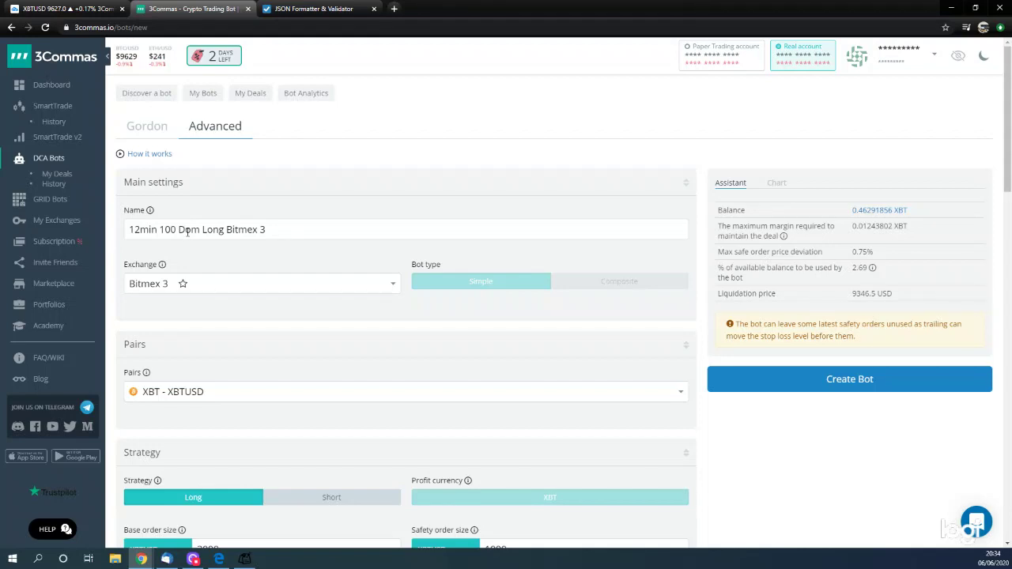
{"action": "triple_click", "coordinate": [187, 230]}
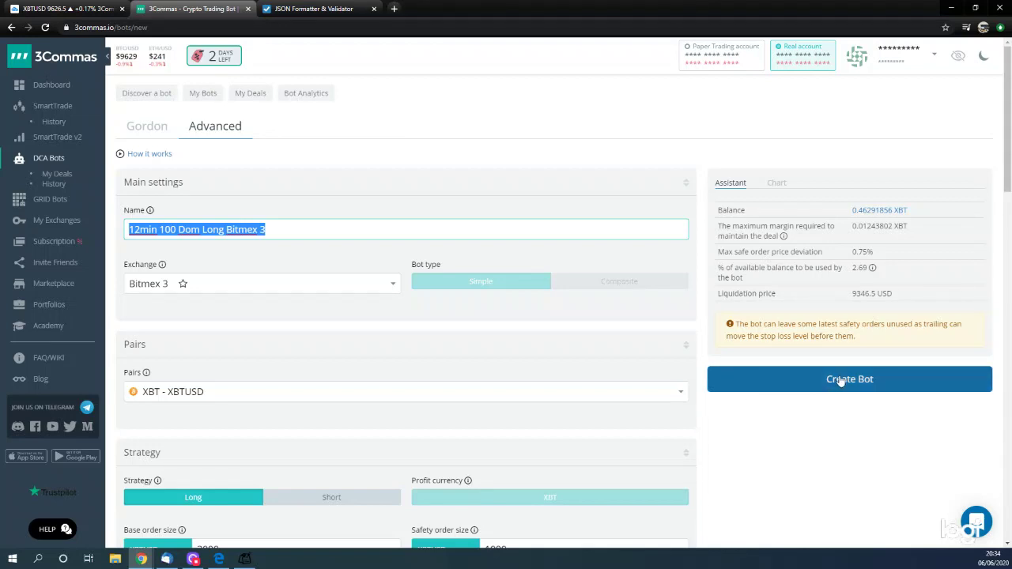
- Review the long bot's pair, strategy, deal start condition, take profit, stop loss, safety order and advanced settings
{"action": "scroll", "coordinate": [801, 435], "scroll_direction": "down", "scroll_amount": 2}
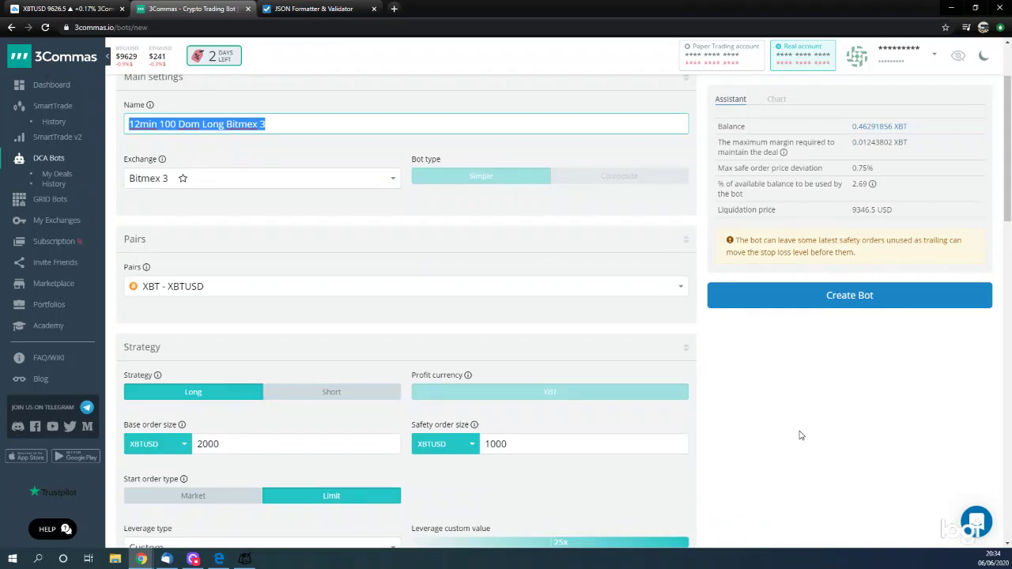
{"action": "scroll", "coordinate": [800, 435], "scroll_direction": "down", "scroll_amount": 2}
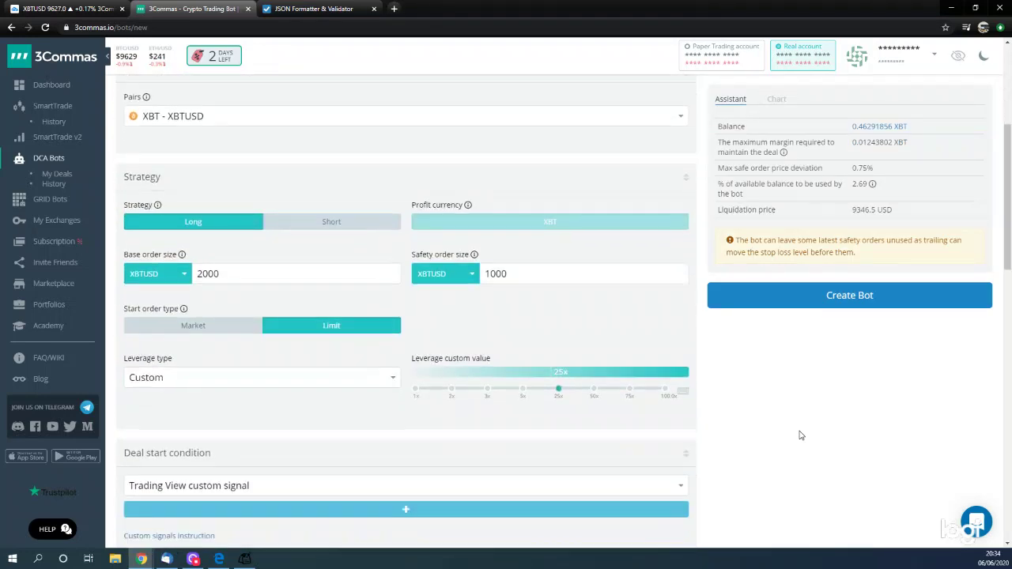
{"action": "scroll", "coordinate": [801, 436], "scroll_direction": "down", "scroll_amount": 4}
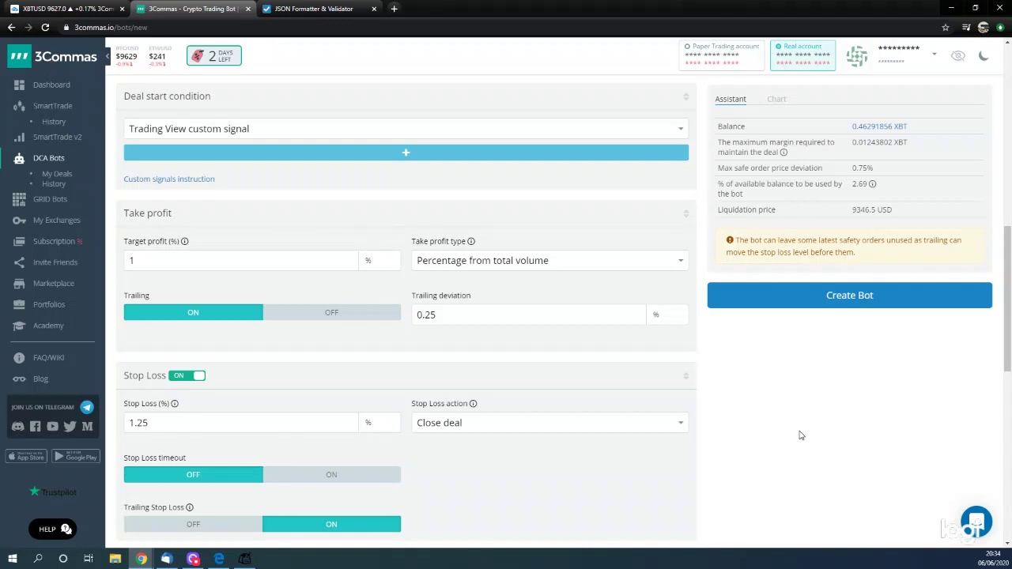
{"action": "scroll", "coordinate": [800, 435], "scroll_direction": "down", "scroll_amount": 2}
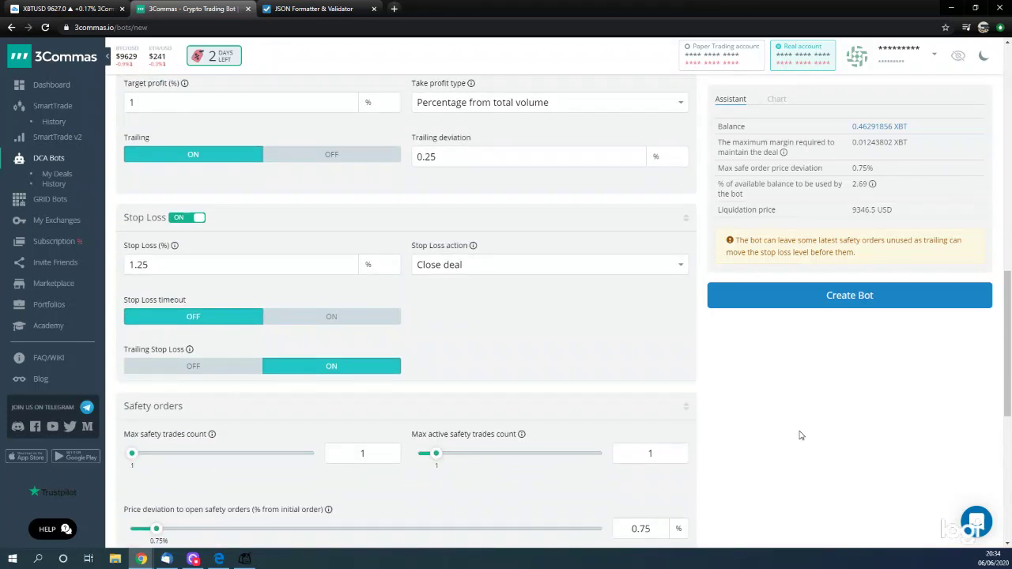
{"action": "scroll", "coordinate": [801, 435], "scroll_direction": "down", "scroll_amount": 2}
{"action": "scroll", "coordinate": [800, 436], "scroll_direction": "down", "scroll_amount": 1}
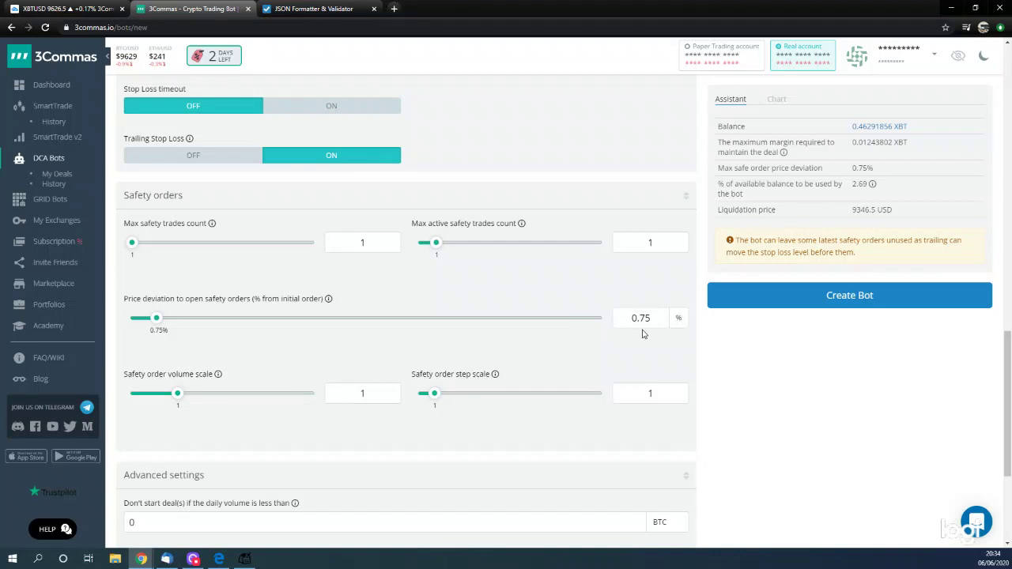
{"action": "scroll", "coordinate": [832, 464], "scroll_direction": "down", "scroll_amount": 3}
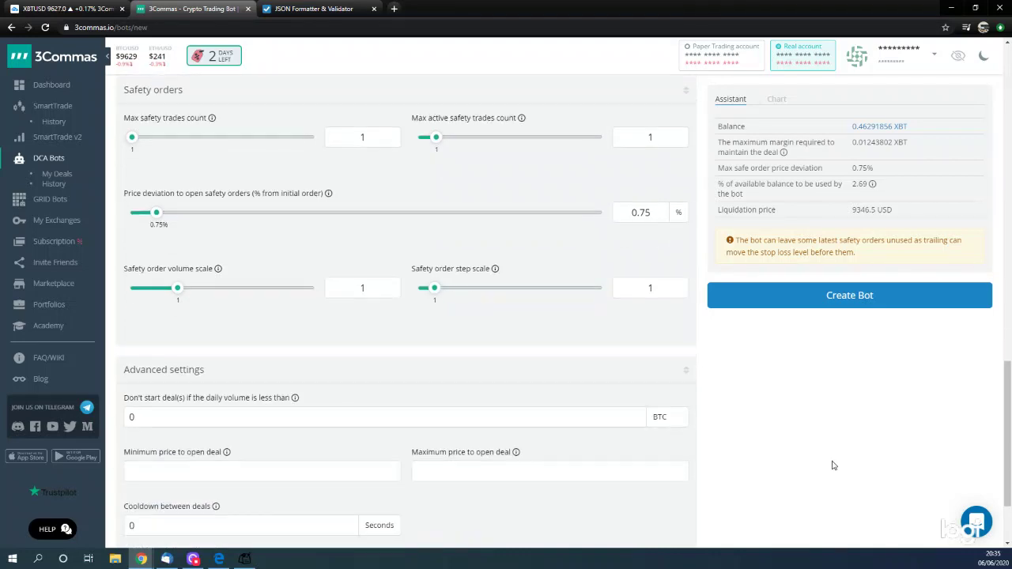
{"action": "scroll", "coordinate": [788, 457], "scroll_direction": "up", "scroll_amount": 3}
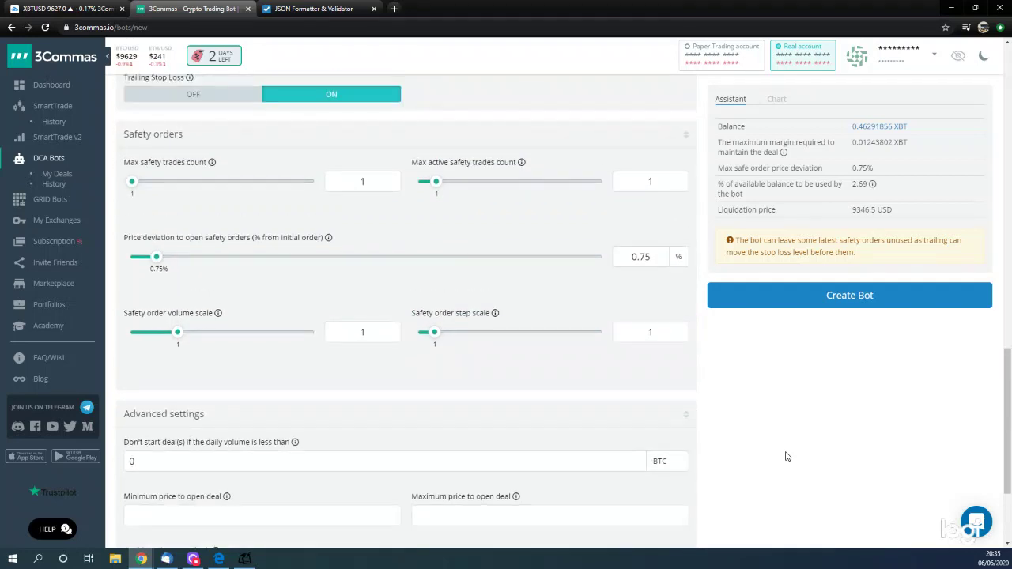
- Create the long bot and start it, dismissing the confirmation
{"action": "left_click", "coordinate": [826, 304]}
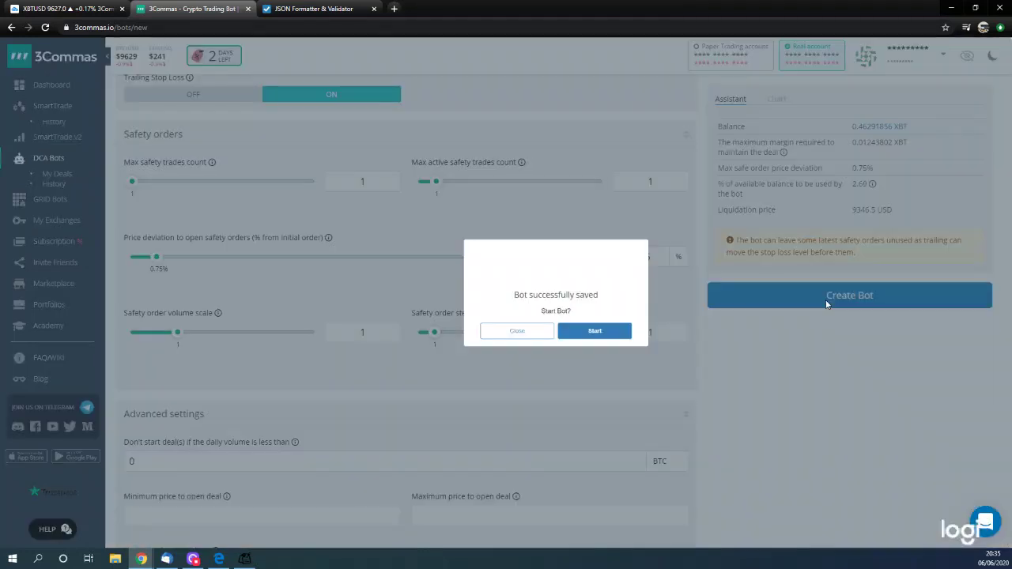
{"action": "left_click", "coordinate": [610, 352]}
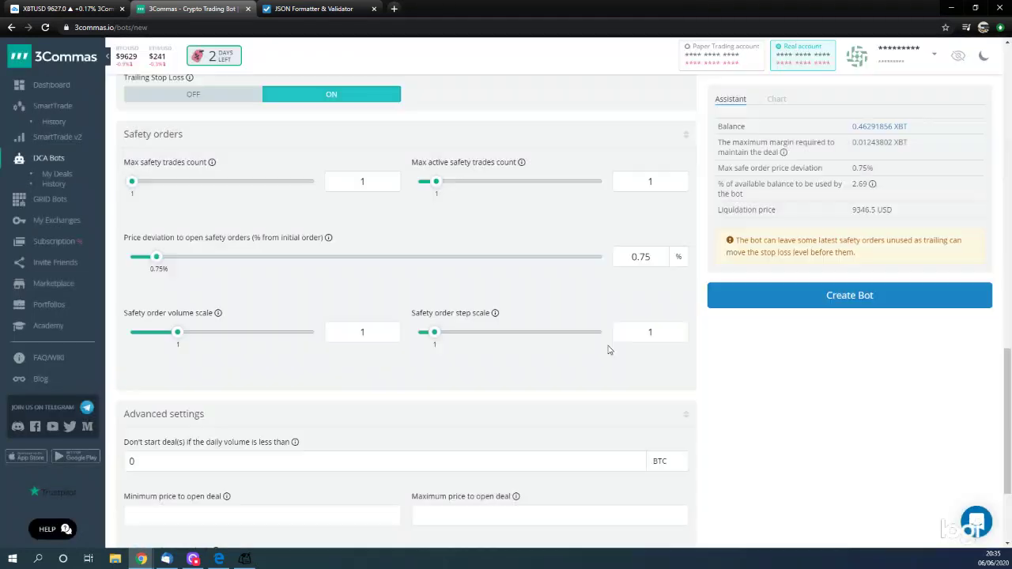
{"action": "left_click", "coordinate": [563, 338]}
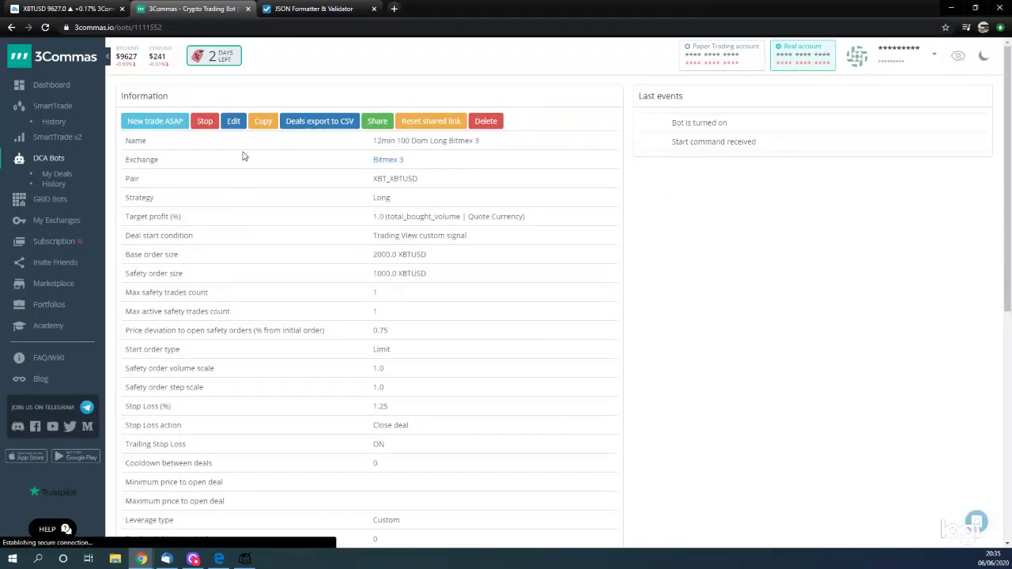
- Make a copy of the long bot and set the copy's exchange to Bitmex 3
{"action": "left_click", "coordinate": [261, 123]}
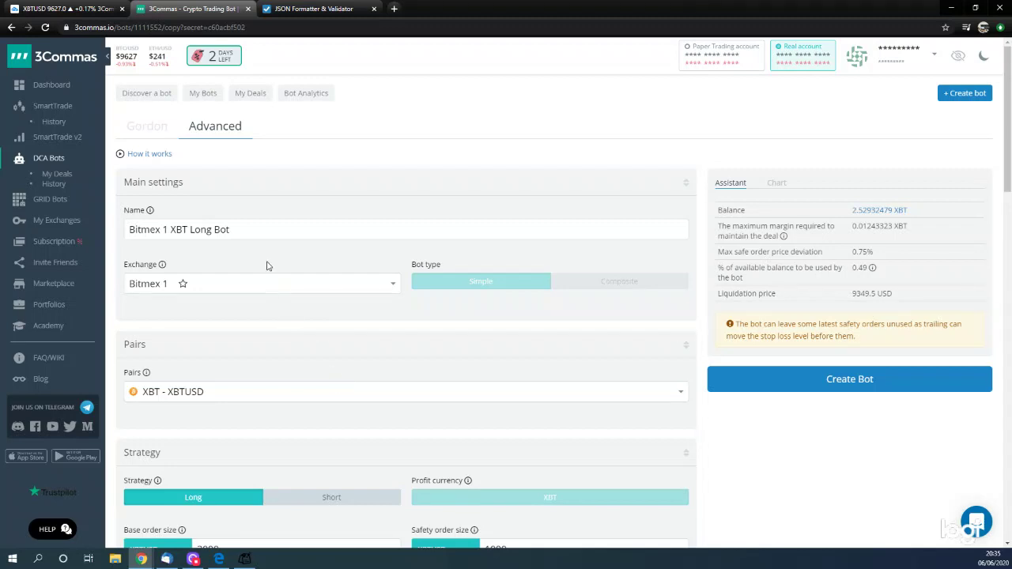
{"action": "left_click", "coordinate": [208, 290]}
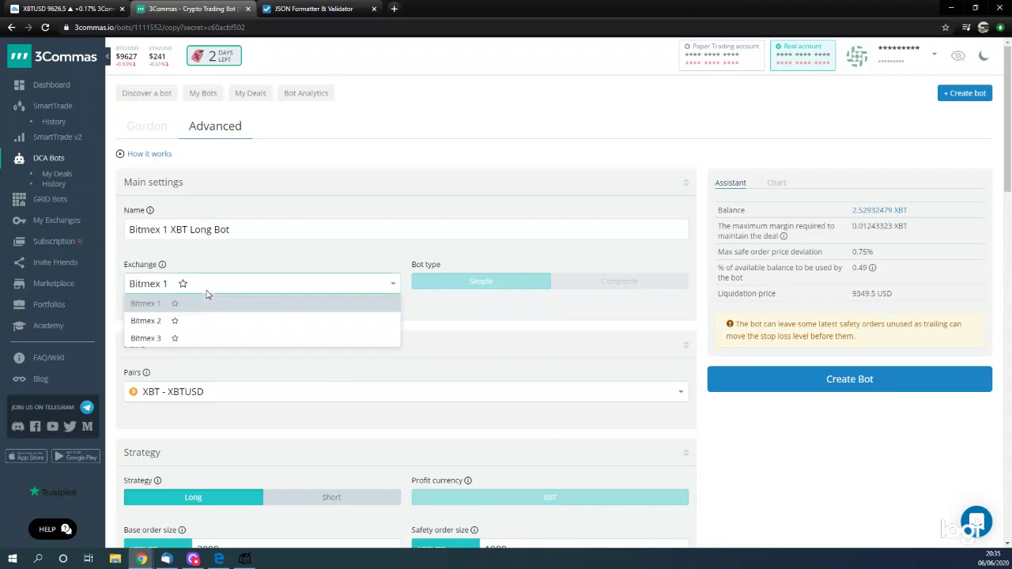
{"action": "left_click", "coordinate": [201, 339]}
- Name the copied bot "12min 100 Dom Short Bitmex 3"
{"action": "left_click", "coordinate": [224, 232]}
{"action": "key", "text": "ctrl+a"}
{"action": "key", "text": "ctrl+v"}
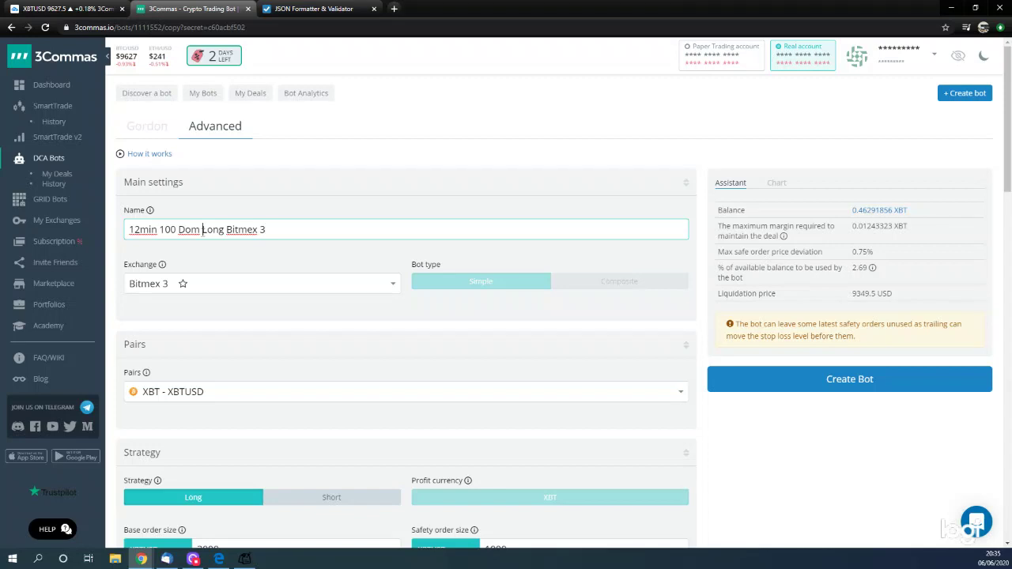
{"action": "left_click_drag", "start_coordinate": [216, 234], "coordinate": [225, 235]}
{"action": "type", "text": "Short"}
- Change the copied bot's strategy to Short
{"action": "scroll", "coordinate": [295, 335], "scroll_direction": "down", "scroll_amount": 2}
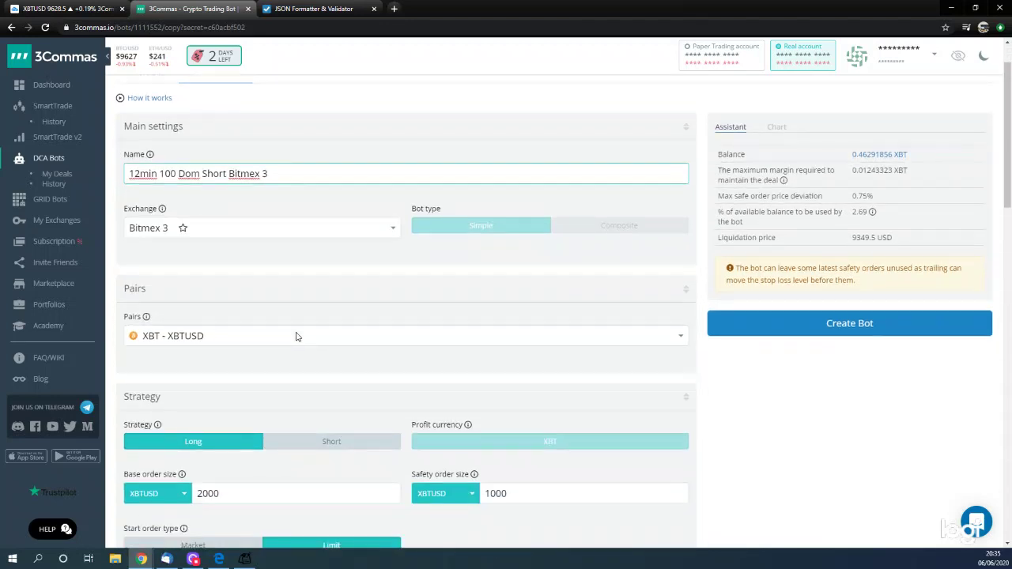
{"action": "scroll", "coordinate": [265, 300], "scroll_direction": "down", "scroll_amount": 1}
{"action": "left_click", "coordinate": [328, 339]}
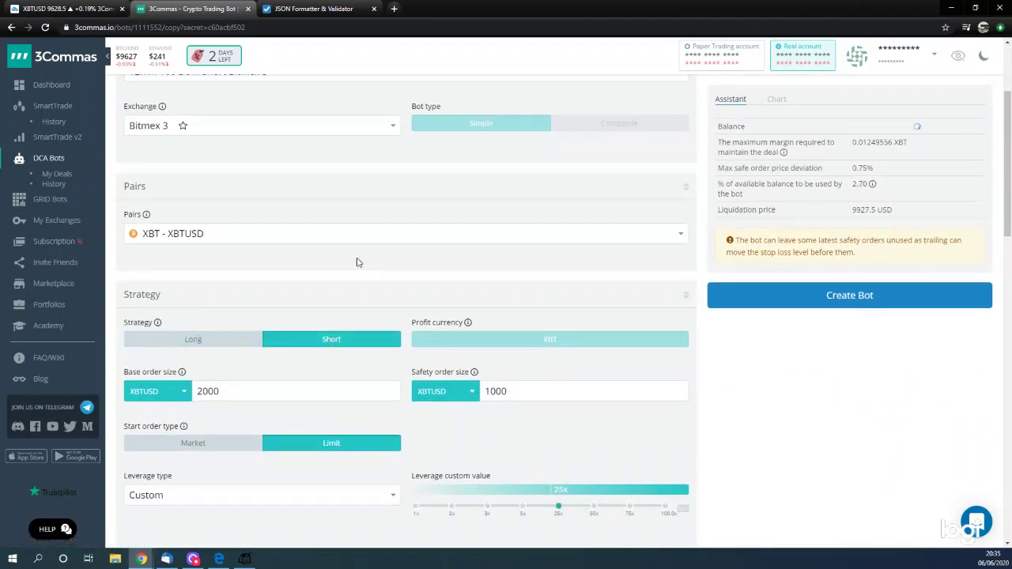
- Review the short bot's order sizes, leverage, deal start condition, take profit, stop loss, safety order and advanced settings
{"action": "scroll", "coordinate": [357, 262], "scroll_direction": "up", "scroll_amount": 3}
{"action": "scroll", "coordinate": [343, 362], "scroll_direction": "down", "scroll_amount": 4}
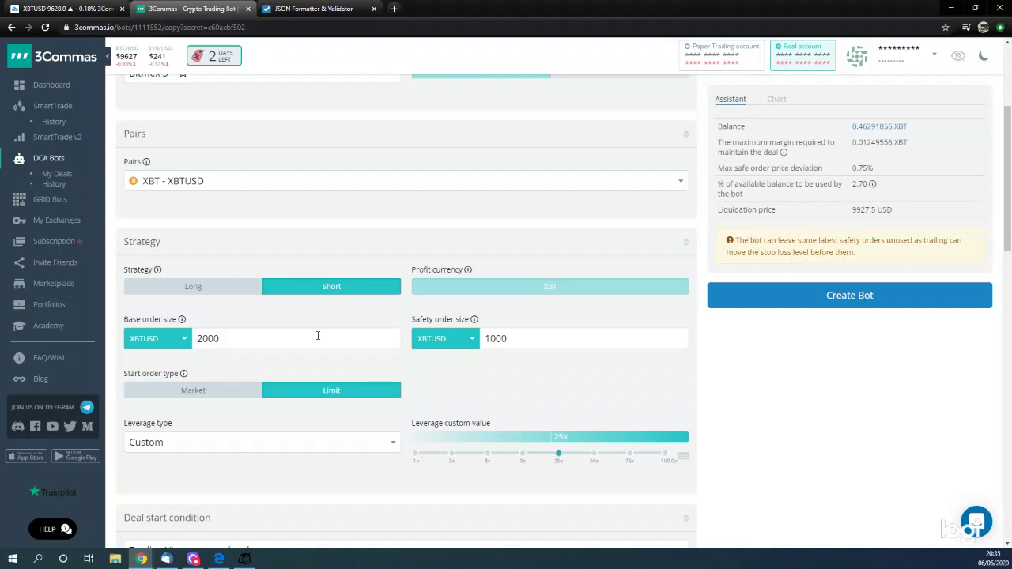
{"action": "scroll", "coordinate": [583, 365], "scroll_direction": "down", "scroll_amount": 1}
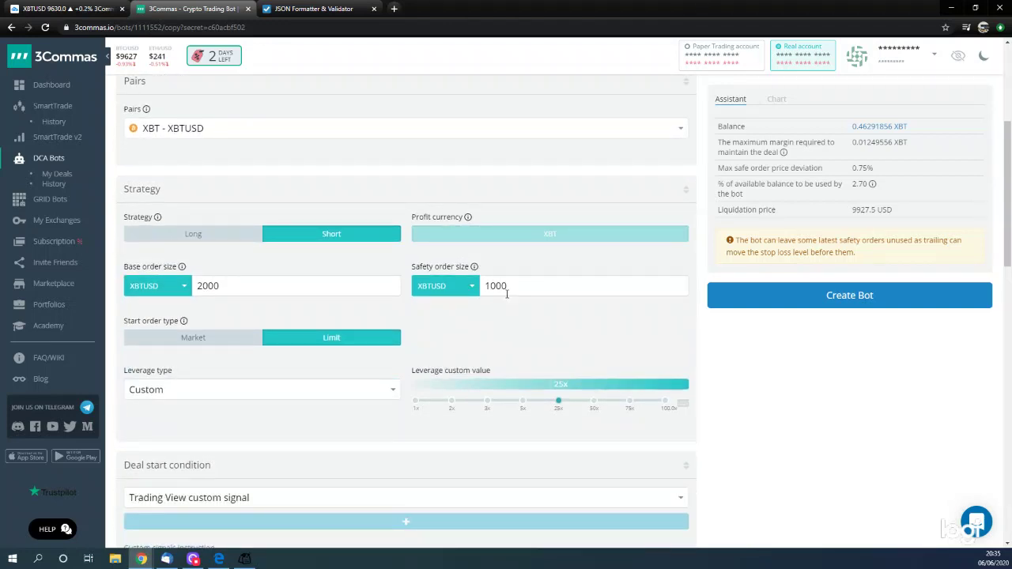
{"action": "scroll", "coordinate": [506, 306], "scroll_direction": "down", "scroll_amount": 1}
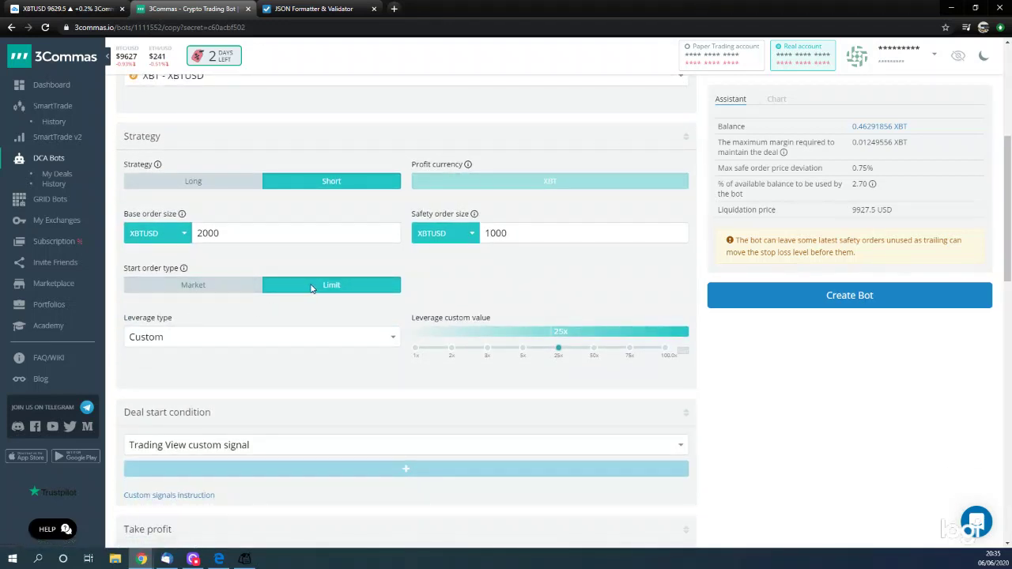
{"action": "scroll", "coordinate": [467, 378], "scroll_direction": "down", "scroll_amount": 4}
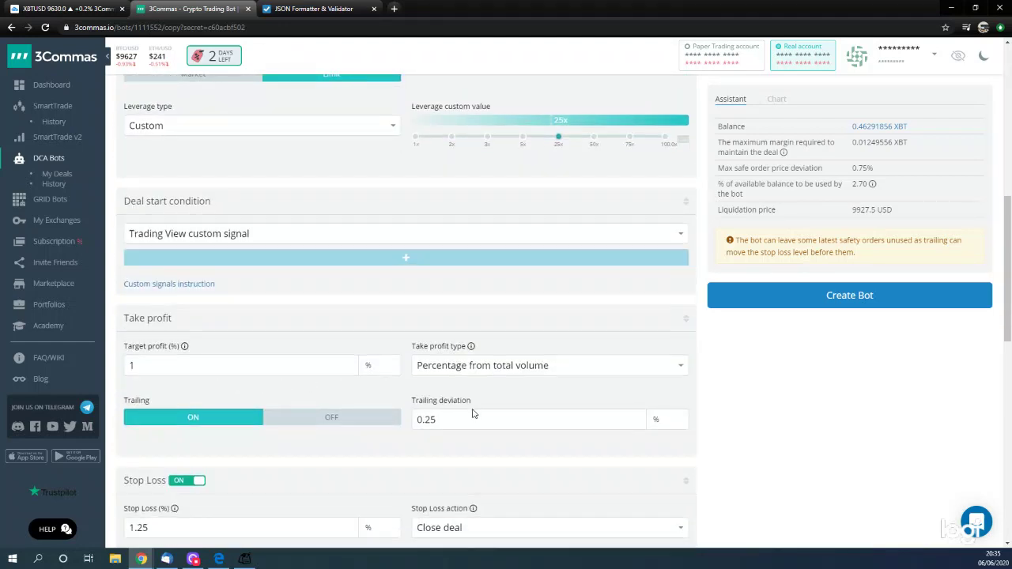
{"action": "scroll", "coordinate": [187, 372], "scroll_direction": "down", "scroll_amount": 1}
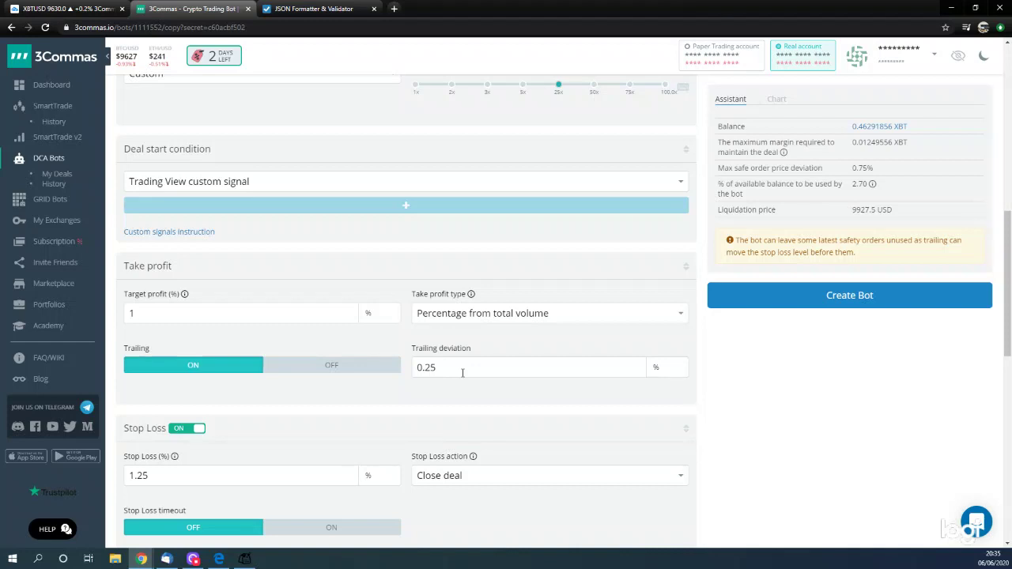
{"action": "scroll", "coordinate": [296, 383], "scroll_direction": "down", "scroll_amount": 2}
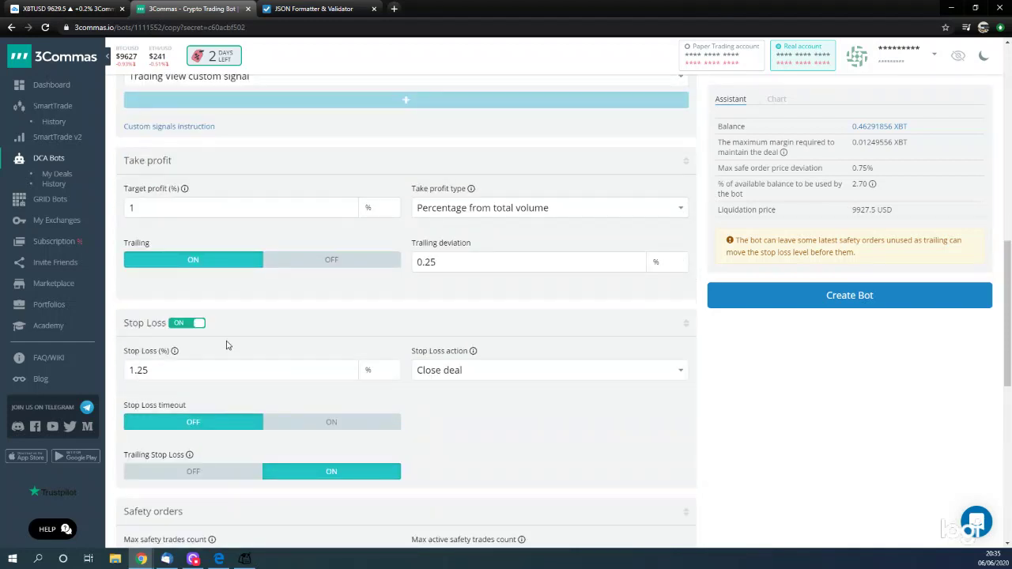
{"action": "scroll", "coordinate": [226, 347], "scroll_direction": "down", "scroll_amount": 1}
{"action": "scroll", "coordinate": [506, 357], "scroll_direction": "down", "scroll_amount": 1}
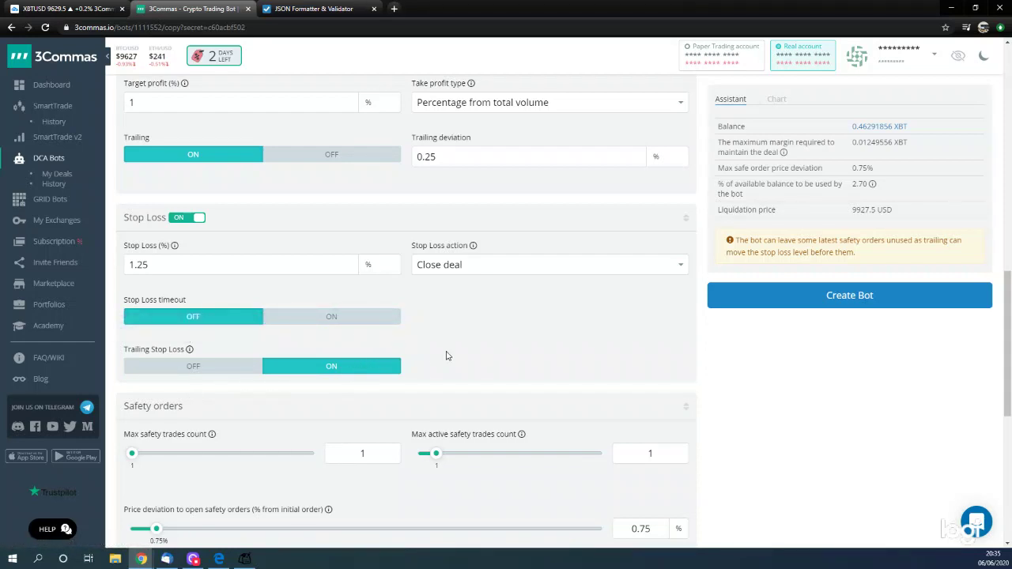
{"action": "scroll", "coordinate": [477, 353], "scroll_direction": "down", "scroll_amount": 3}
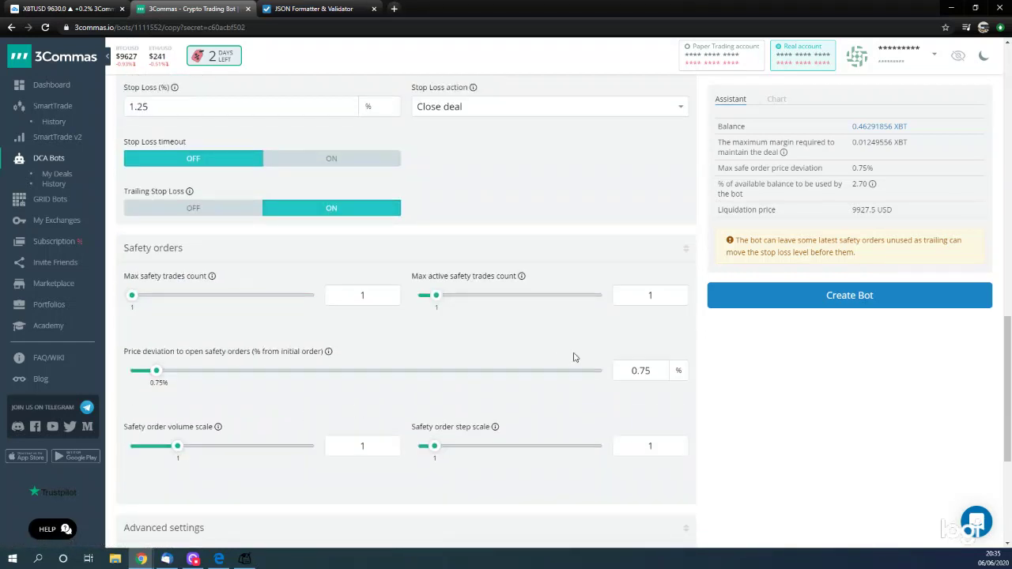
{"action": "scroll", "coordinate": [621, 386], "scroll_direction": "down", "scroll_amount": 1}
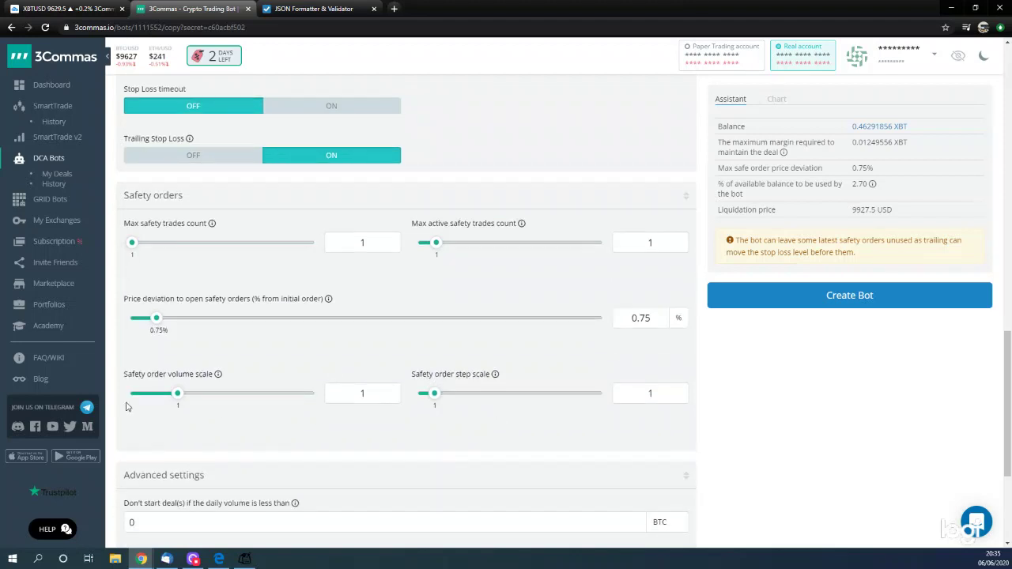
{"action": "scroll", "coordinate": [204, 420], "scroll_direction": "down", "scroll_amount": 4}
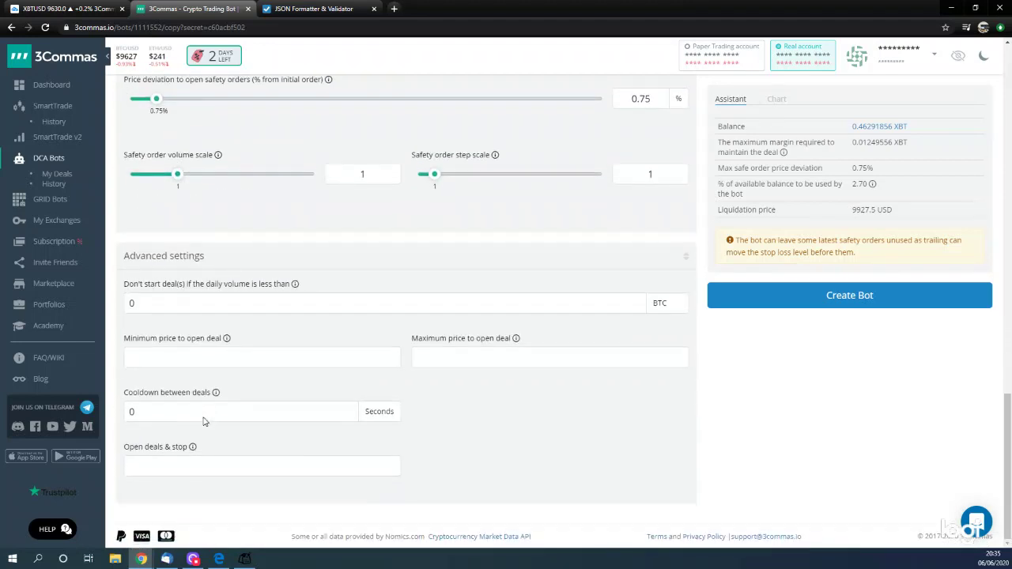
- Create the short bot and start it, dismissing the confirmation
{"action": "left_click", "coordinate": [836, 307]}
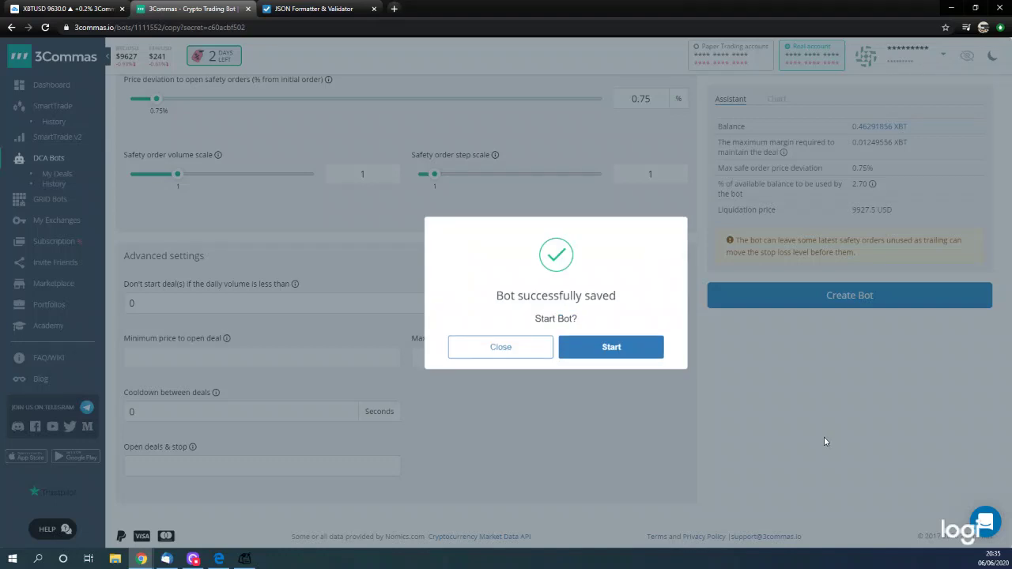
{"action": "left_click", "coordinate": [598, 350]}
{"action": "left_click", "coordinate": [573, 342]}
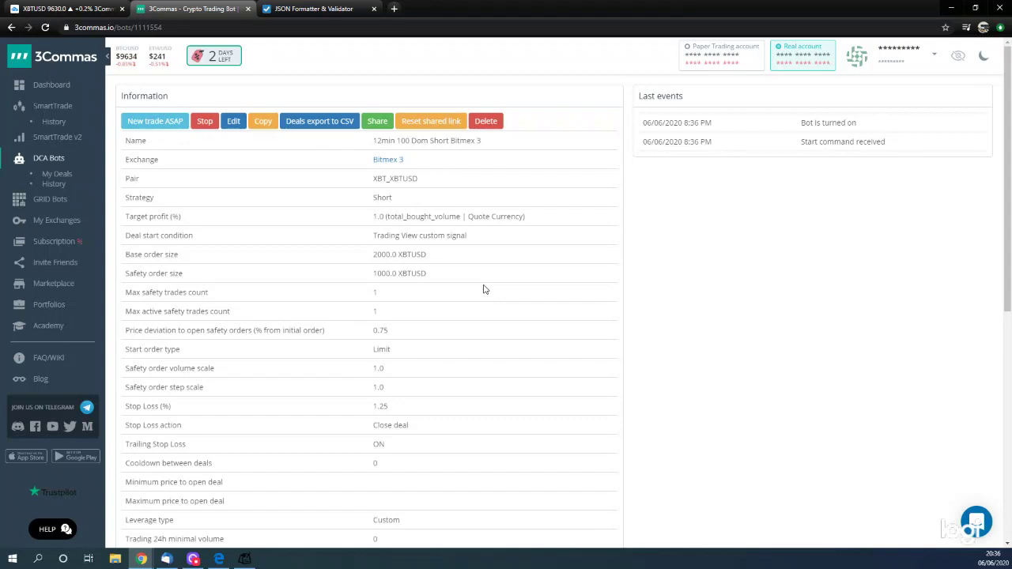
- Check the Dominator indicators on the TradingView XBTUSD chart and return to 3Commas to look over the short bot's details and message list
{"action": "left_click", "coordinate": [62, 10]}
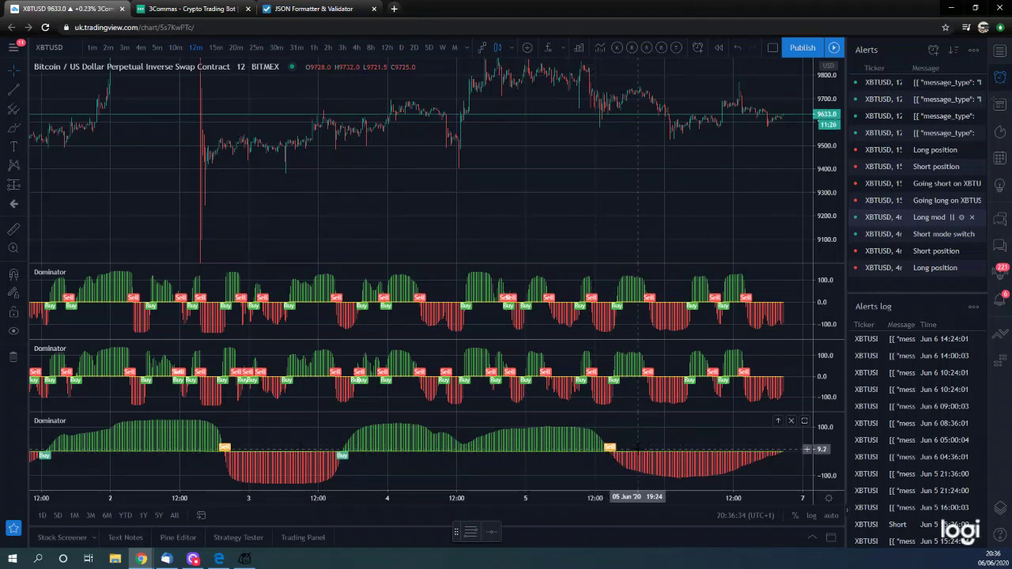
{"action": "left_click", "coordinate": [191, 9]}
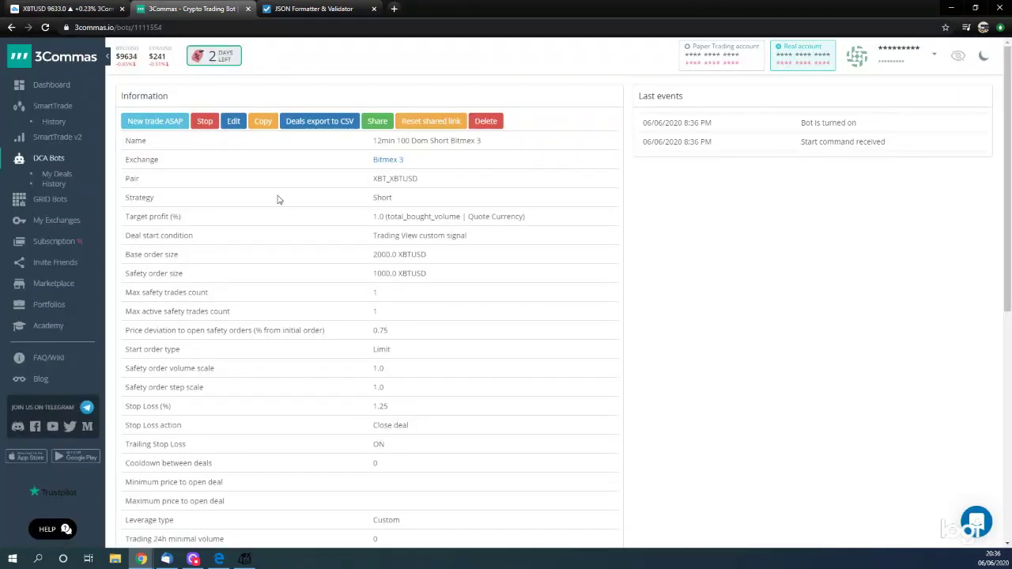
{"action": "scroll", "coordinate": [415, 324], "scroll_direction": "down", "scroll_amount": 5}
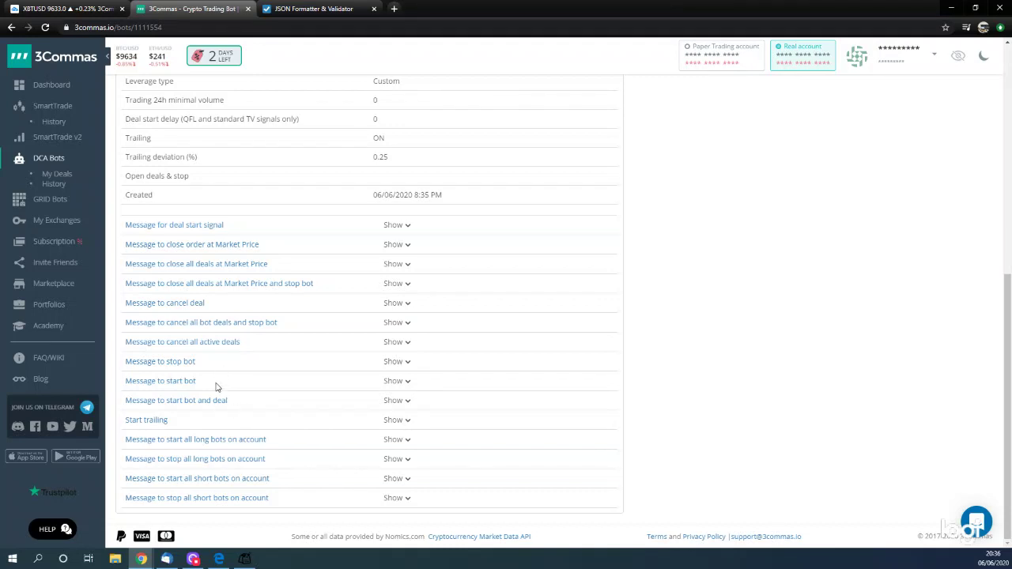
{"action": "scroll", "coordinate": [218, 387], "scroll_direction": "up", "scroll_amount": 5}
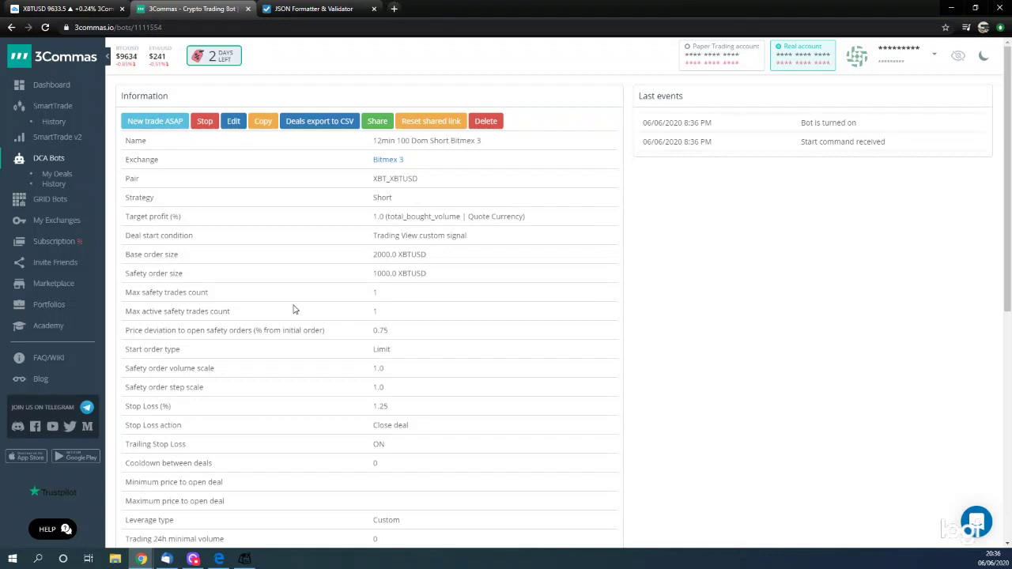
- Inspect the short bot's messages for cancelling all bot deals and for closing all deals at market price, both with stopping the bot
{"action": "scroll", "coordinate": [294, 308], "scroll_direction": "down", "scroll_amount": 5}
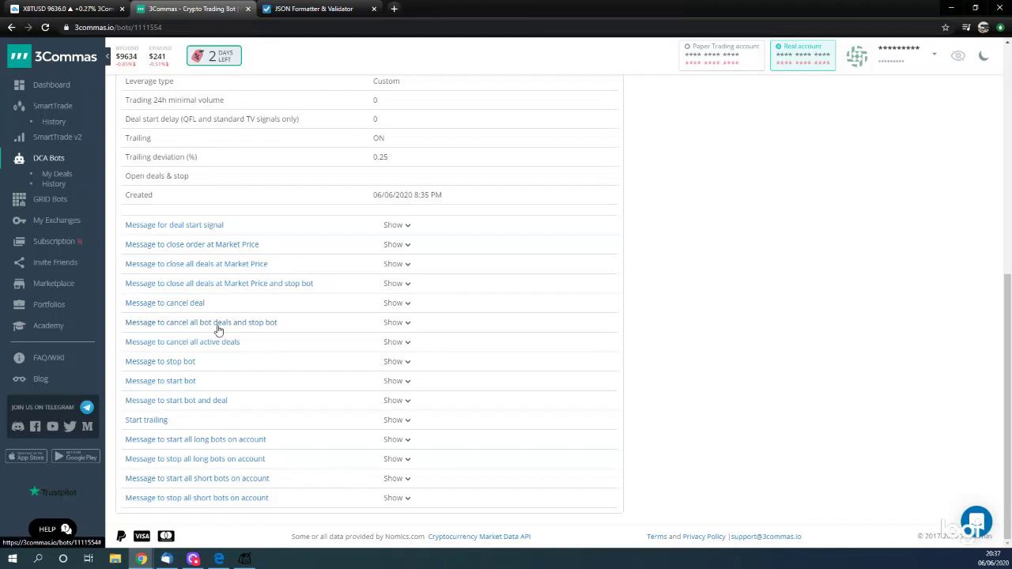
{"action": "left_click", "coordinate": [388, 329]}
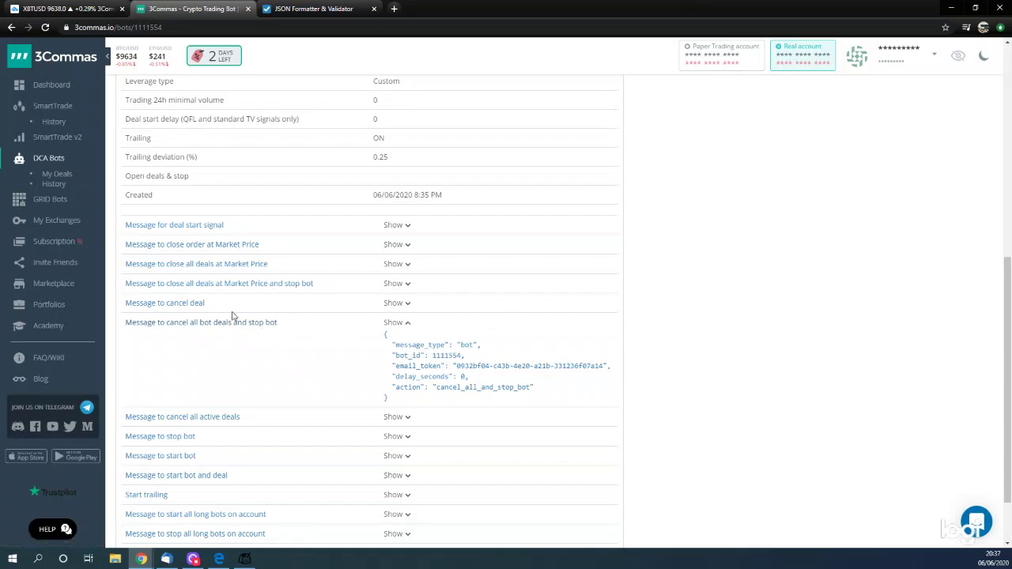
{"action": "left_click", "coordinate": [398, 324]}
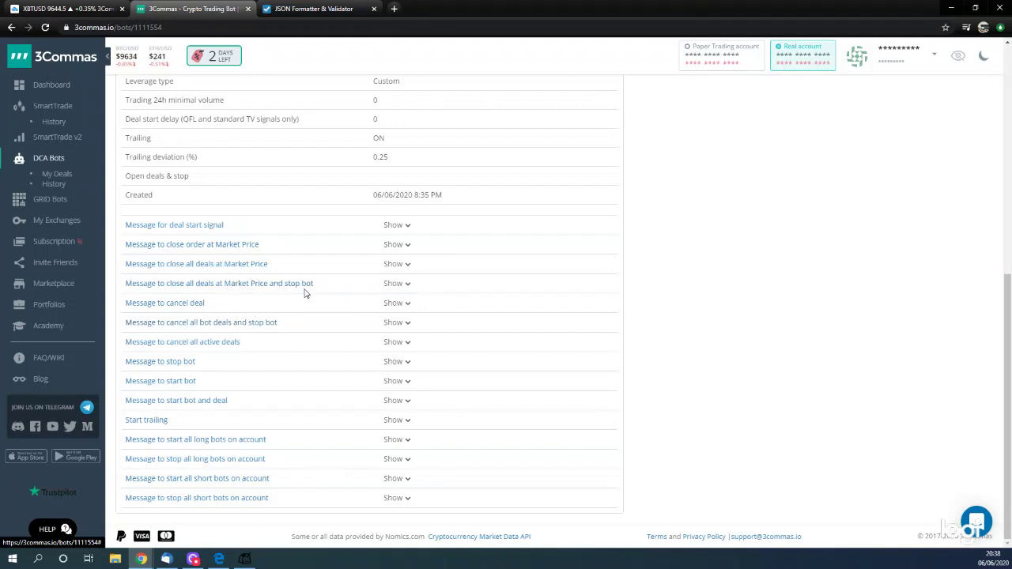
{"action": "left_click", "coordinate": [400, 284]}
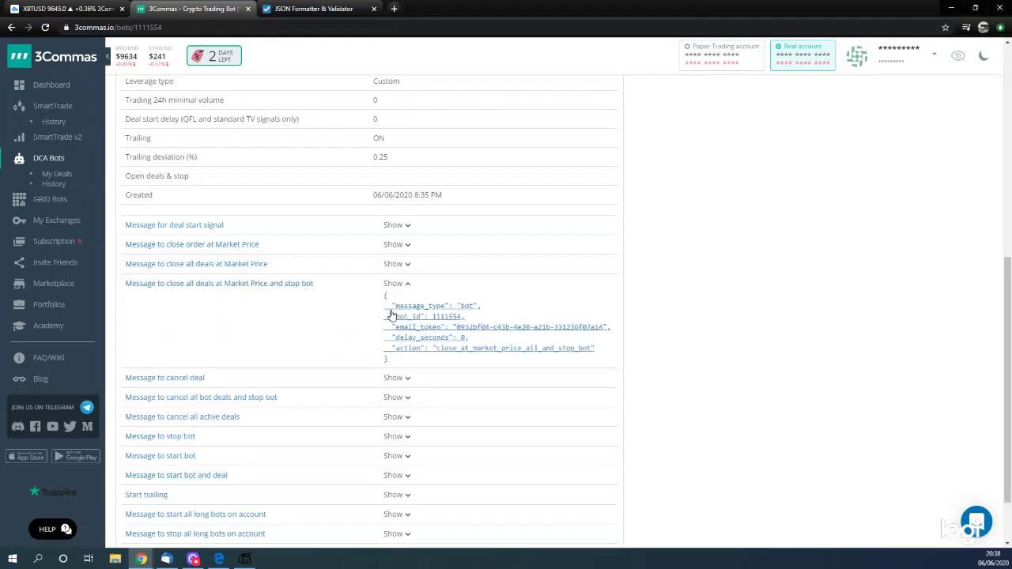
- Copy the short bot's full JSON message to close all deals at Market Price and stop bot
{"action": "left_click_drag", "start_coordinate": [380, 299], "coordinate": [420, 362]}
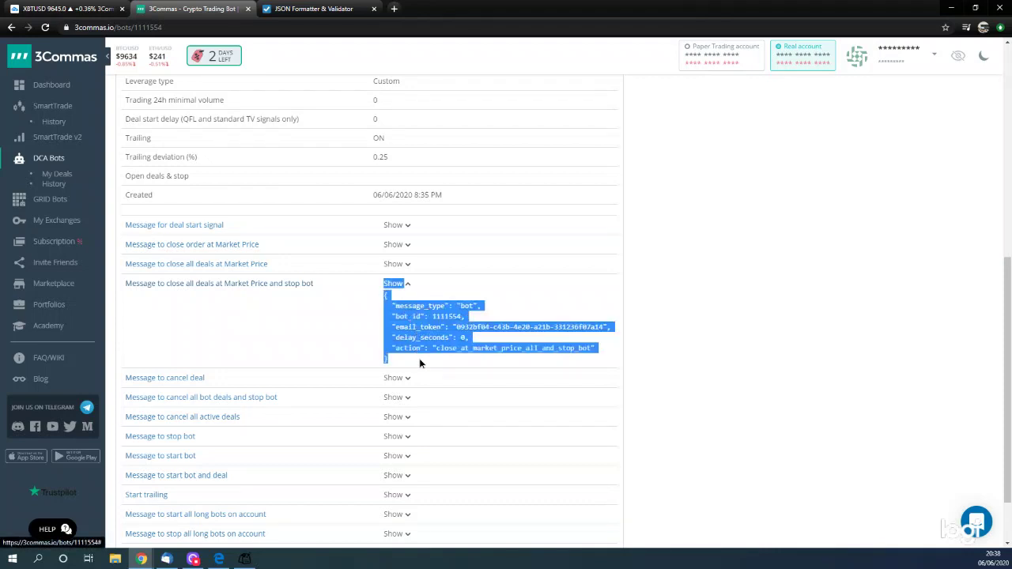
{"action": "left_click_drag", "start_coordinate": [383, 297], "coordinate": [397, 317]}
{"action": "left_click_drag", "start_coordinate": [397, 359], "coordinate": [386, 297]}
{"action": "key", "text": "ctrl+c"}
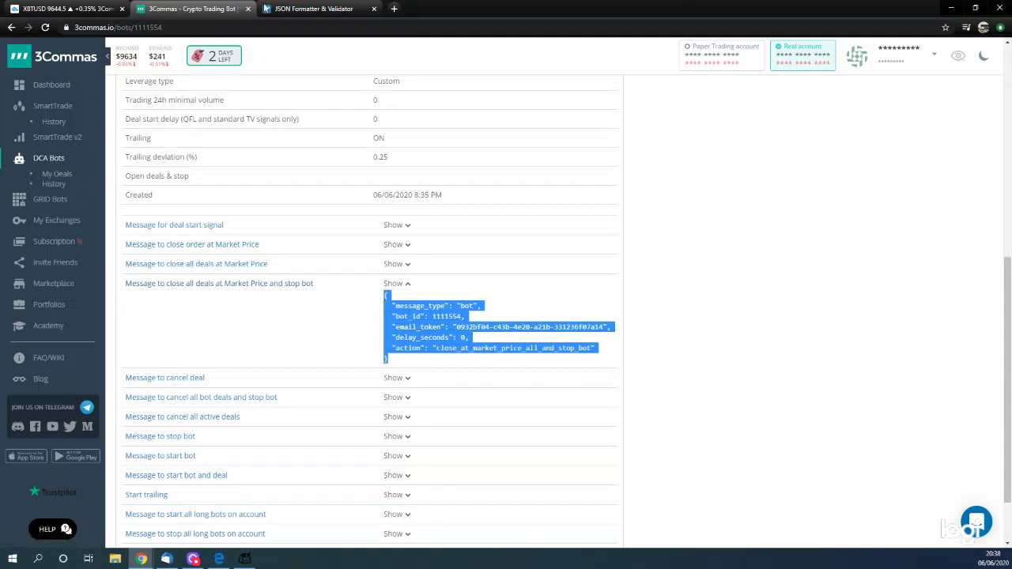
- In the JSON formatter, replace the first block with the short bot's copied close-and-stop message, including its email token
{"action": "key", "text": "ctrl+Tab"}
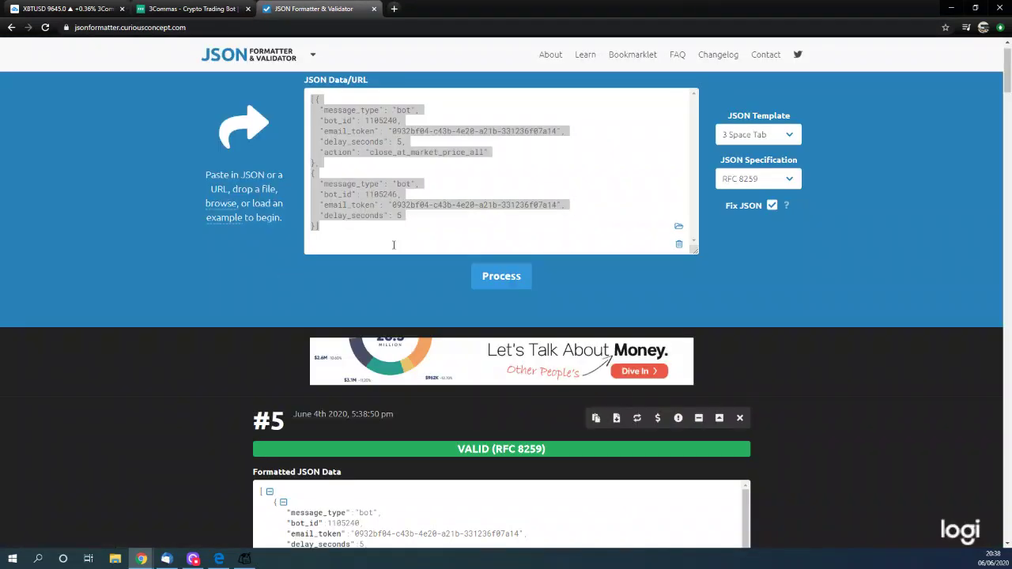
{"action": "left_click", "coordinate": [320, 107]}
{"action": "left_click_drag", "start_coordinate": [317, 99], "coordinate": [313, 162]}
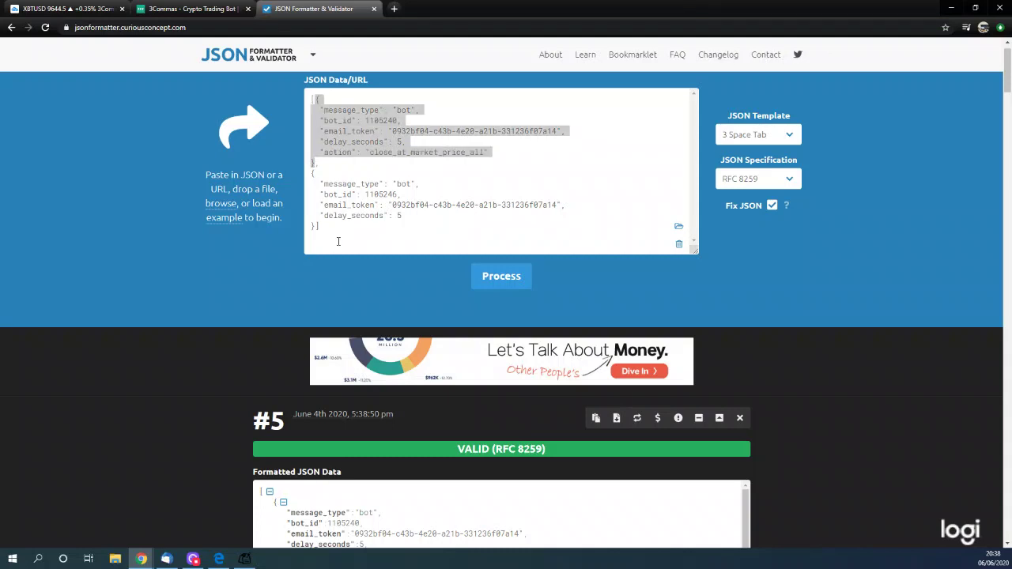
{"action": "key", "text": "ctrl+v"}
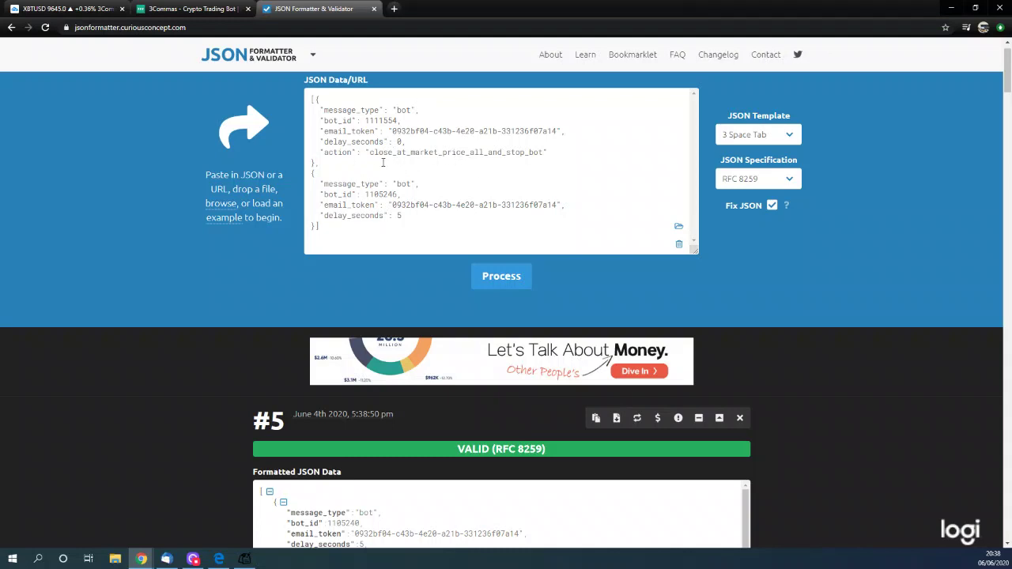
- Return to 3Commas and open the details of the 12min 100 Dom Long Bitmex 3 bot from the DCA bots list
{"action": "left_click", "coordinate": [179, 10]}
{"action": "scroll", "coordinate": [299, 242], "scroll_direction": "up", "scroll_amount": 3}
{"action": "scroll", "coordinate": [299, 242], "scroll_direction": "up", "scroll_amount": 3}
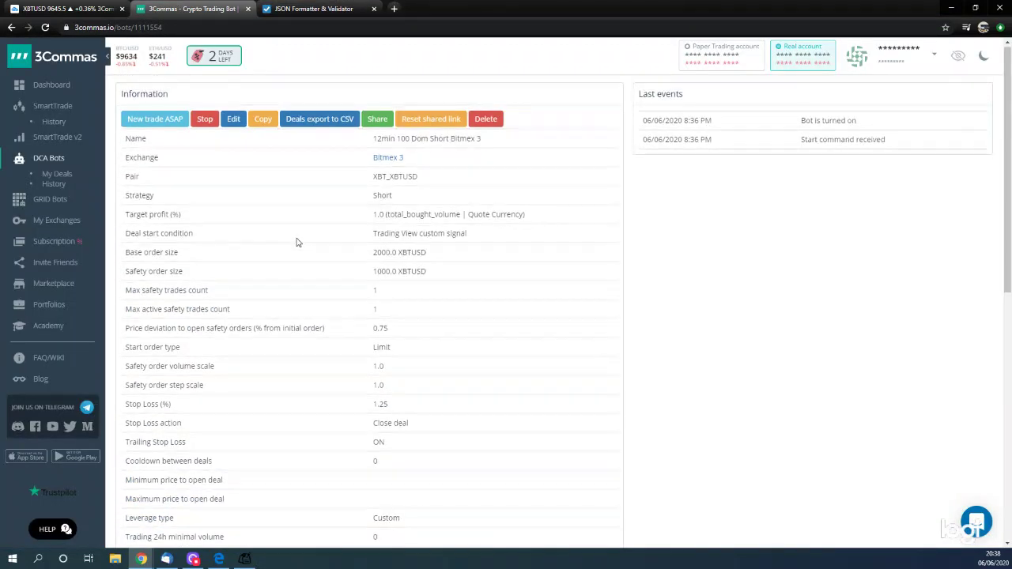
{"action": "left_click", "coordinate": [11, 27]}
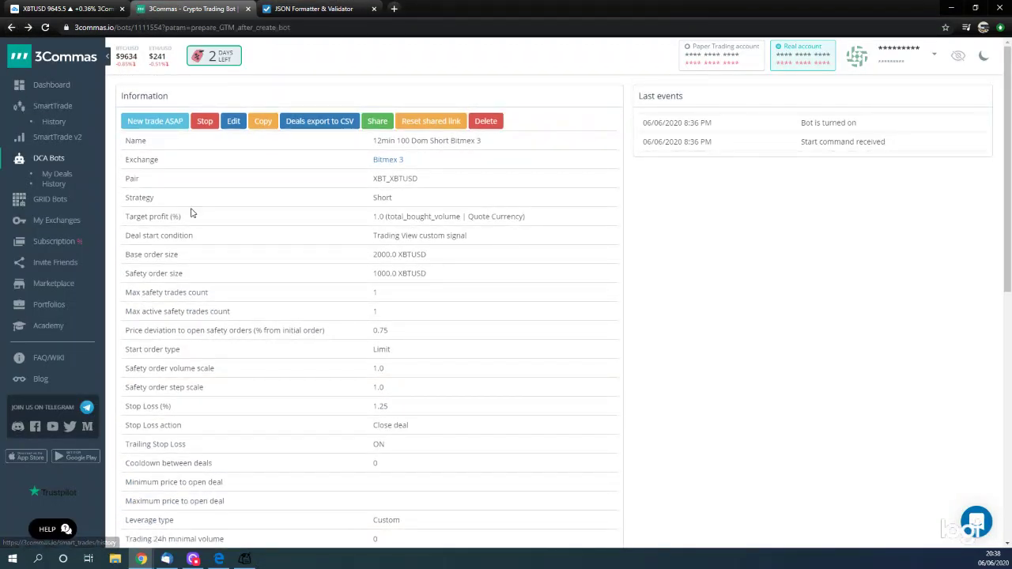
{"action": "left_click", "coordinate": [12, 28]}
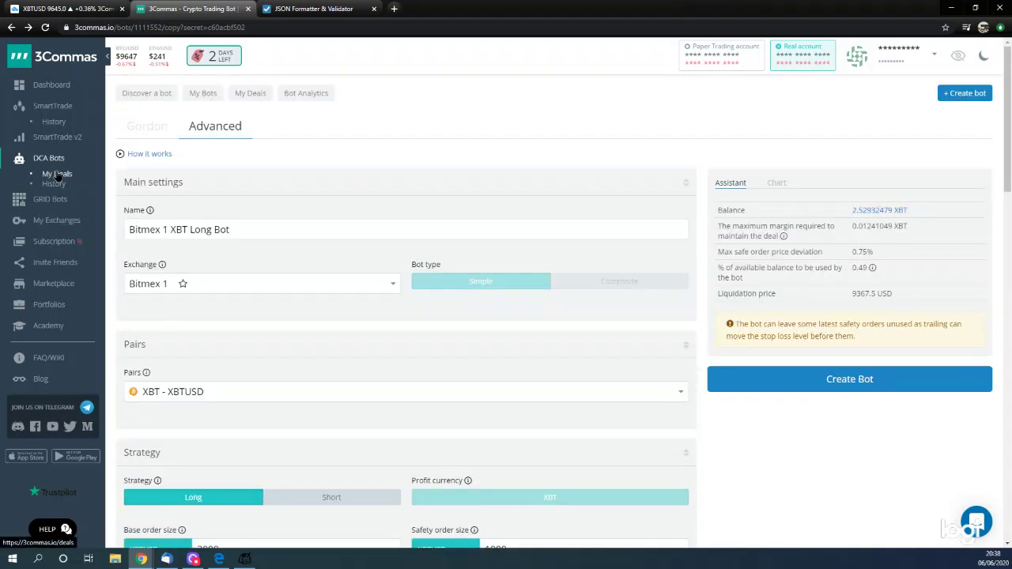
{"action": "left_click", "coordinate": [57, 174]}
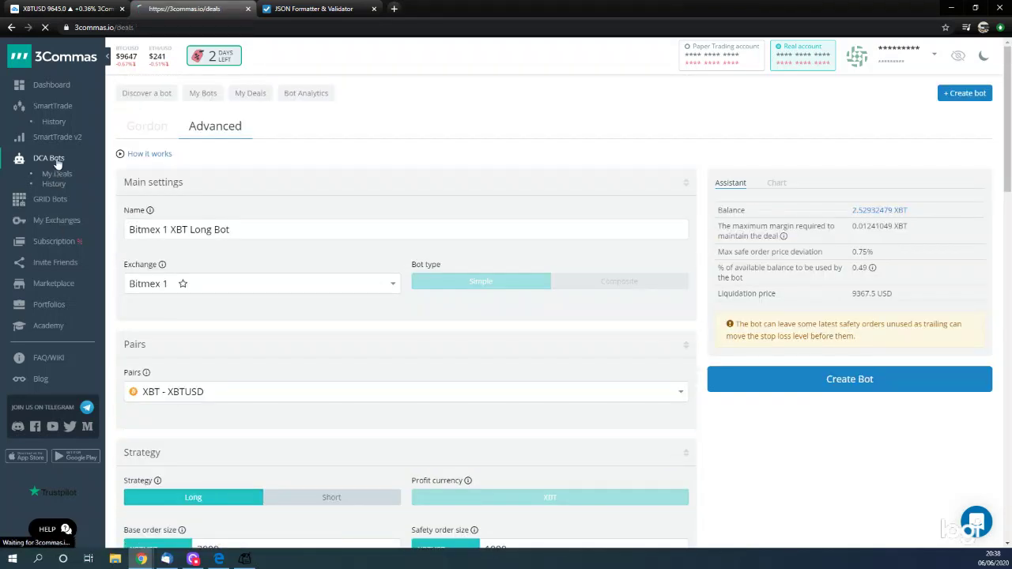
{"action": "left_click", "coordinate": [47, 158]}
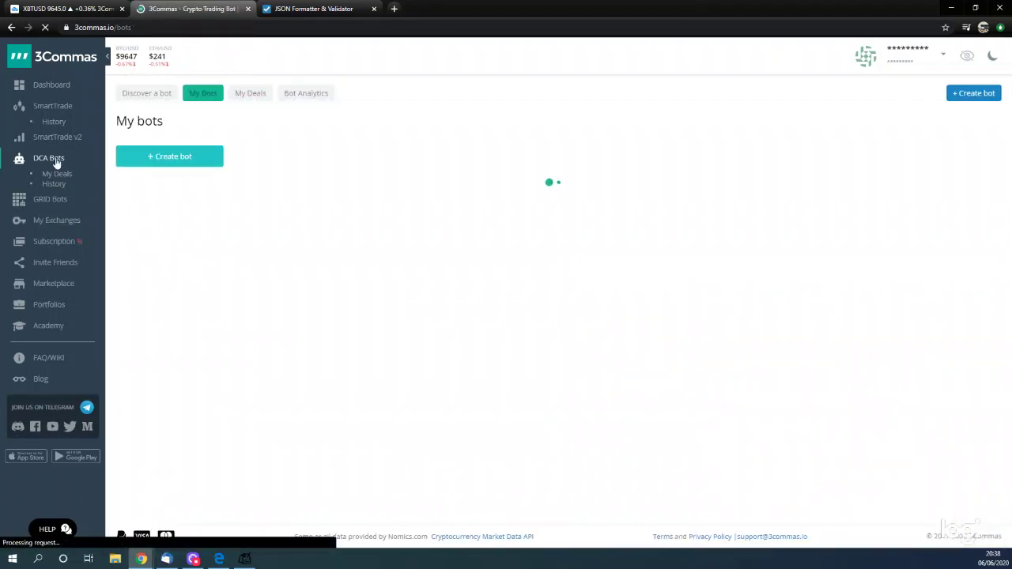
{"action": "scroll", "coordinate": [290, 302], "scroll_direction": "down", "scroll_amount": 5}
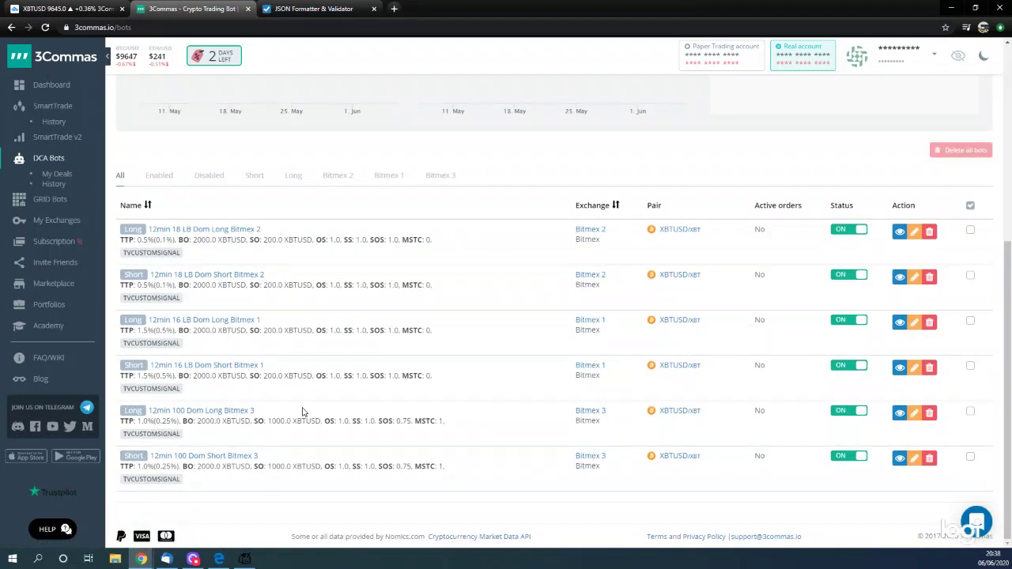
{"action": "left_click", "coordinate": [203, 415]}
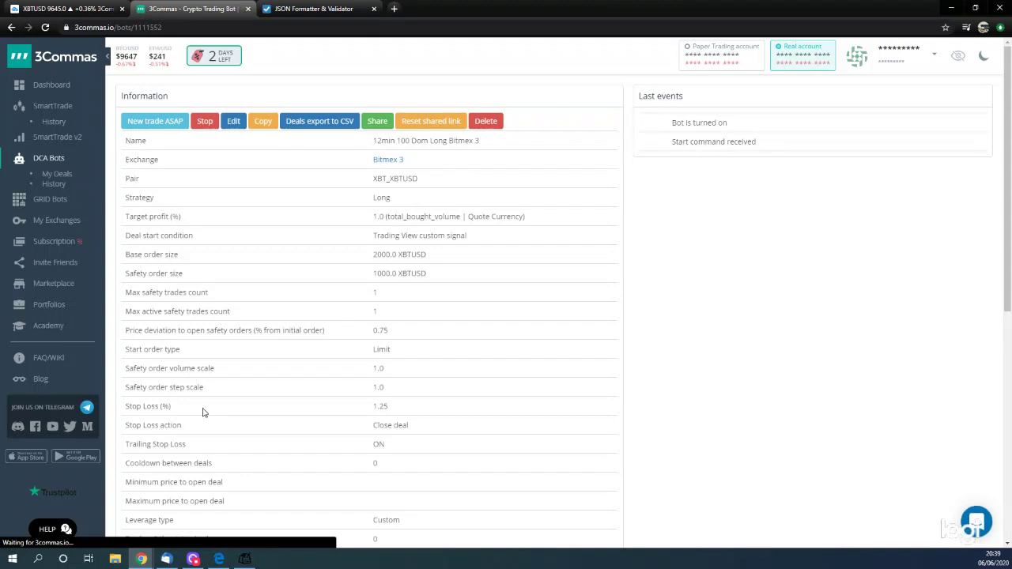
- Copy the long bot's full JSON message to start bot
{"action": "scroll", "coordinate": [216, 388], "scroll_direction": "down", "scroll_amount": 6}
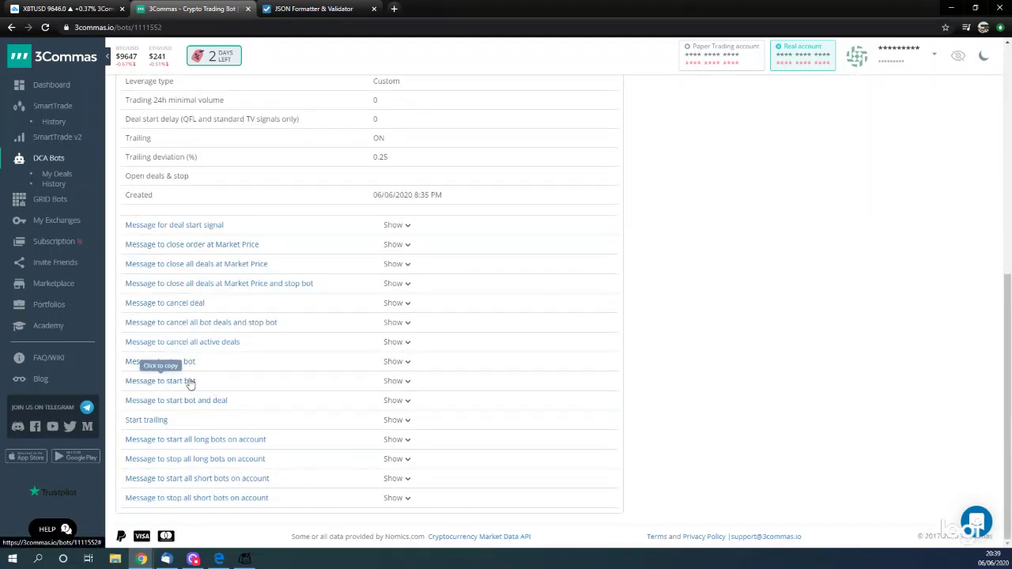
{"action": "left_click", "coordinate": [398, 382]}
{"action": "left_click_drag", "start_coordinate": [391, 459], "coordinate": [375, 401]}
{"action": "key", "text": "ctrl+c"}
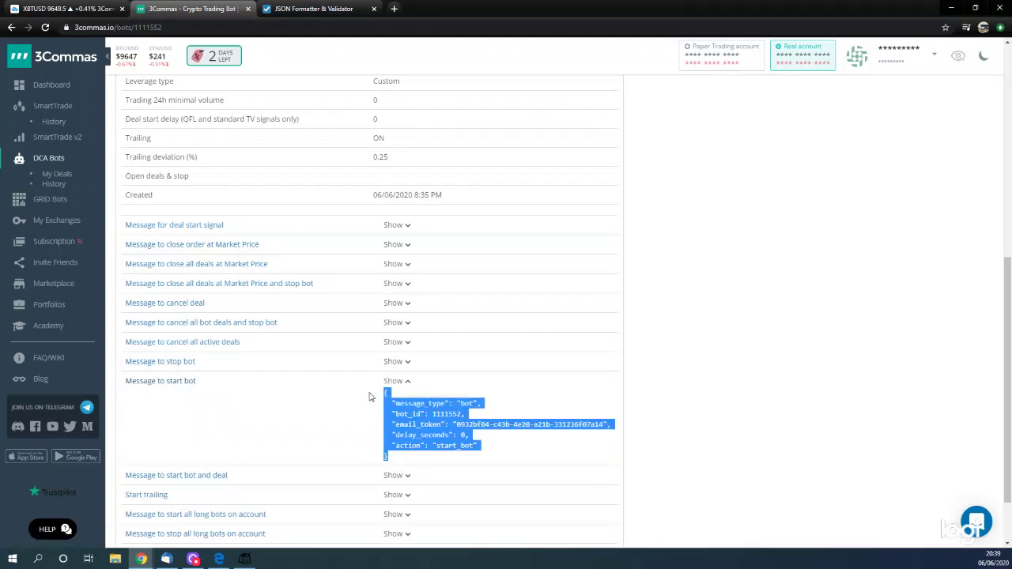
- In the JSON formatter, replace the second block with the copied start message and its email token, and process it with delay_seconds 15
{"action": "left_click", "coordinate": [313, 8]}
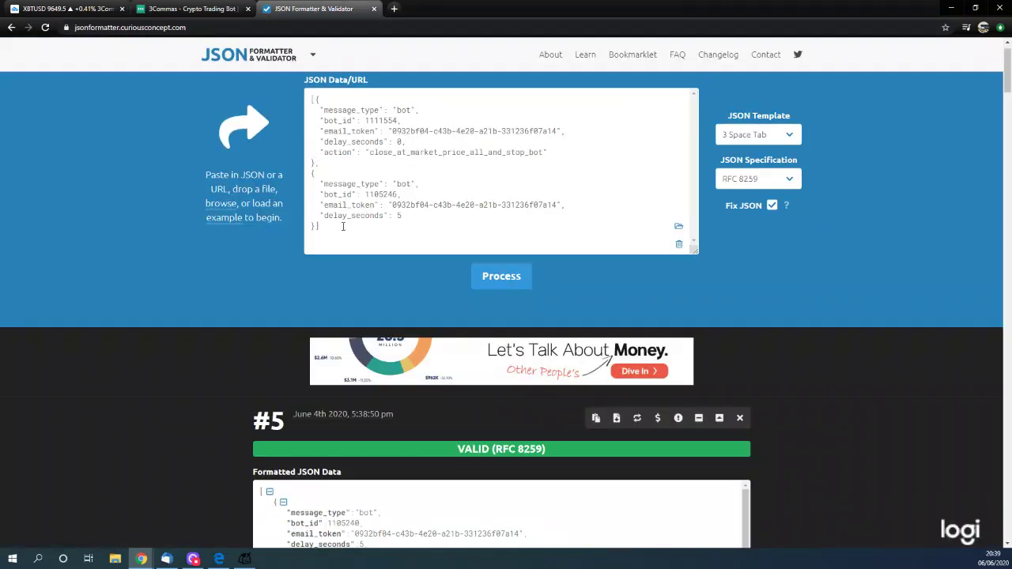
{"action": "left_click_drag", "start_coordinate": [318, 226], "coordinate": [305, 176]}
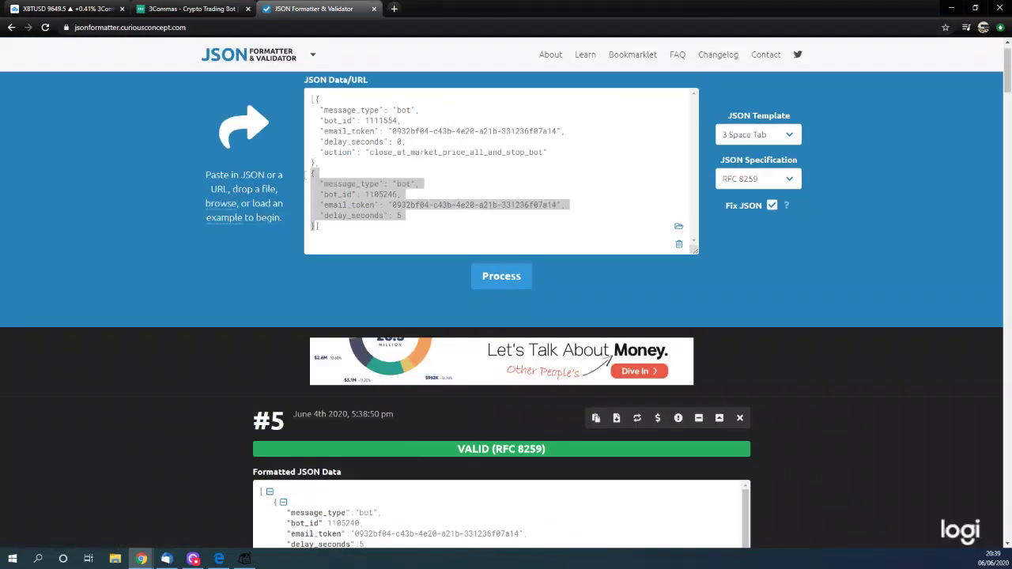
{"action": "key", "text": "ctrl+v"}
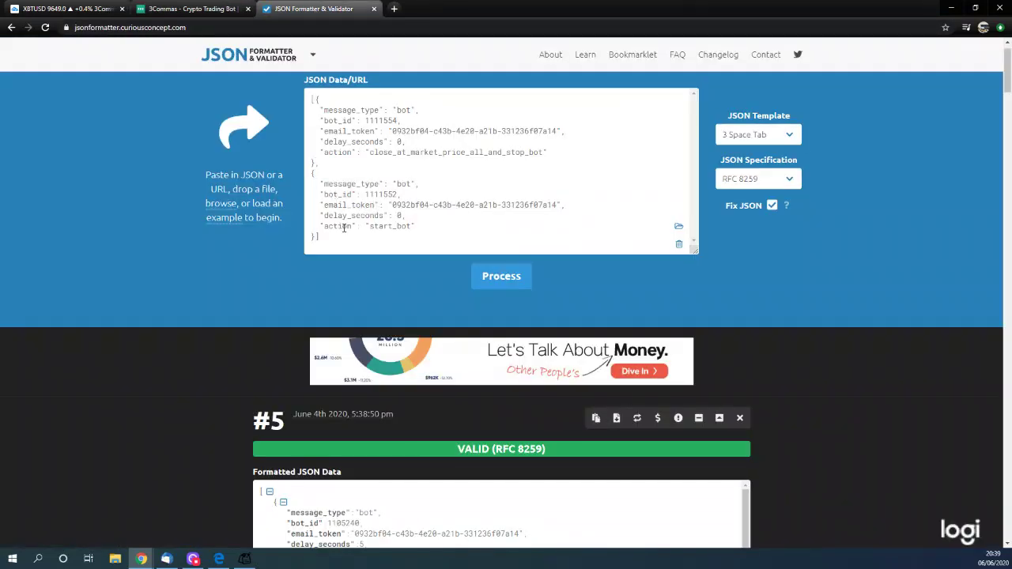
{"action": "left_click", "coordinate": [401, 193]}
{"action": "type", "text": ",5"}
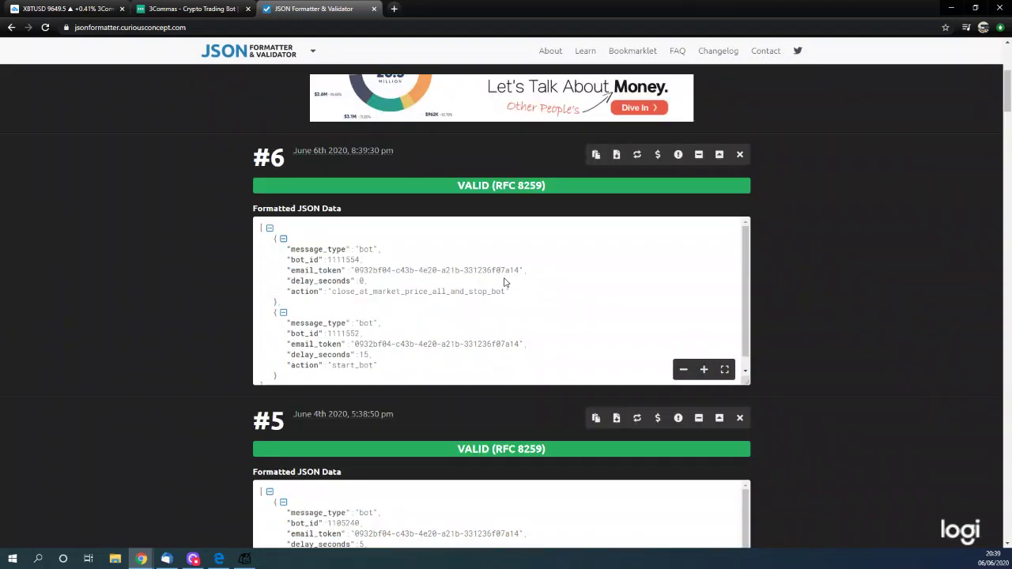
- Copy the whole combined JSON array and switch to the TradingView XBTUSD chart
{"action": "scroll", "coordinate": [467, 257], "scroll_direction": "up", "scroll_amount": 4}
{"action": "left_click_drag", "start_coordinate": [333, 271], "coordinate": [302, 134]}
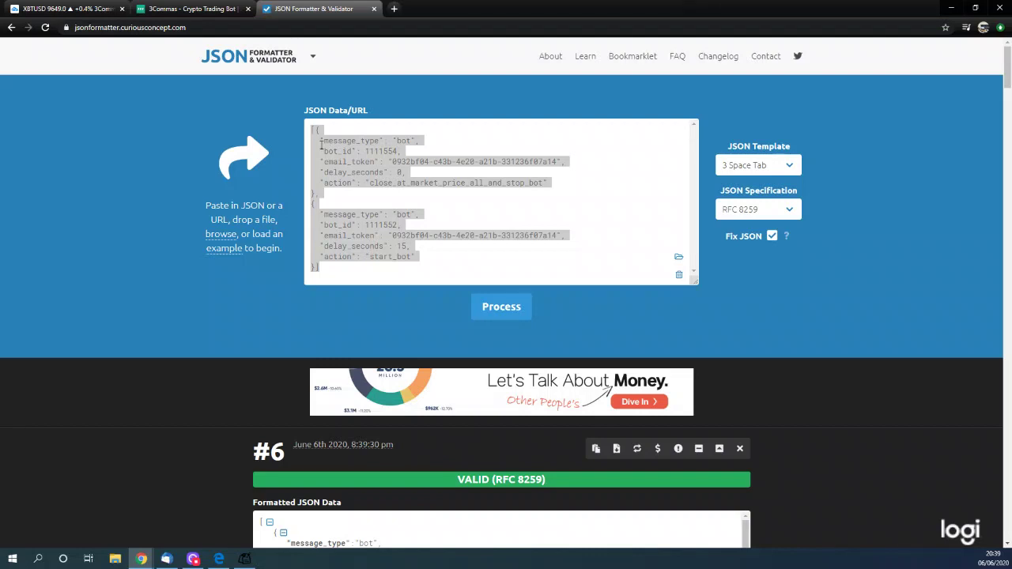
{"action": "left_click", "coordinate": [71, 8]}
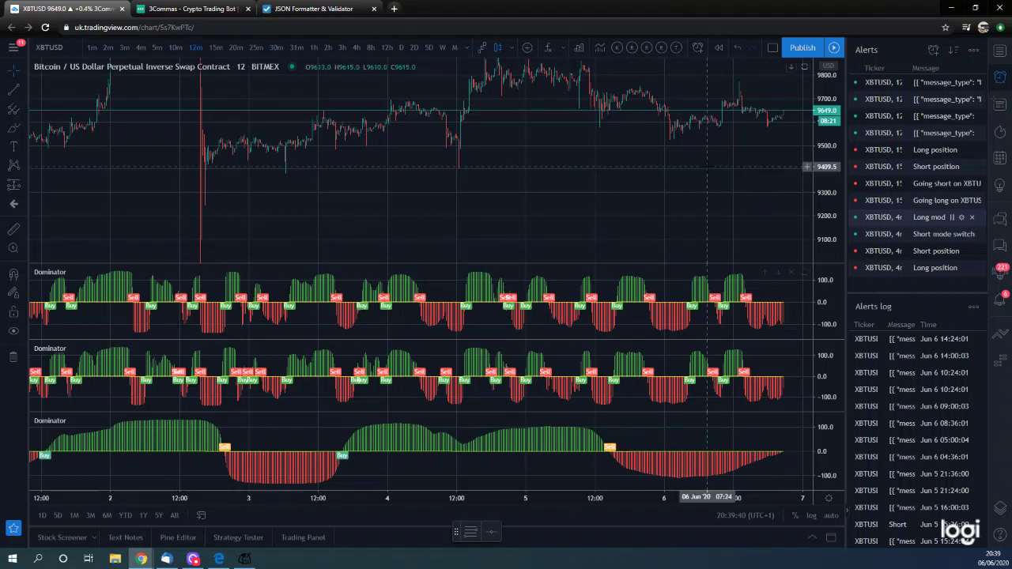
- Set up a new XBTUSD alert on the Dominator (100) Long condition, once per bar close, expiring 2020-08-05
{"action": "left_click", "coordinate": [699, 49]}
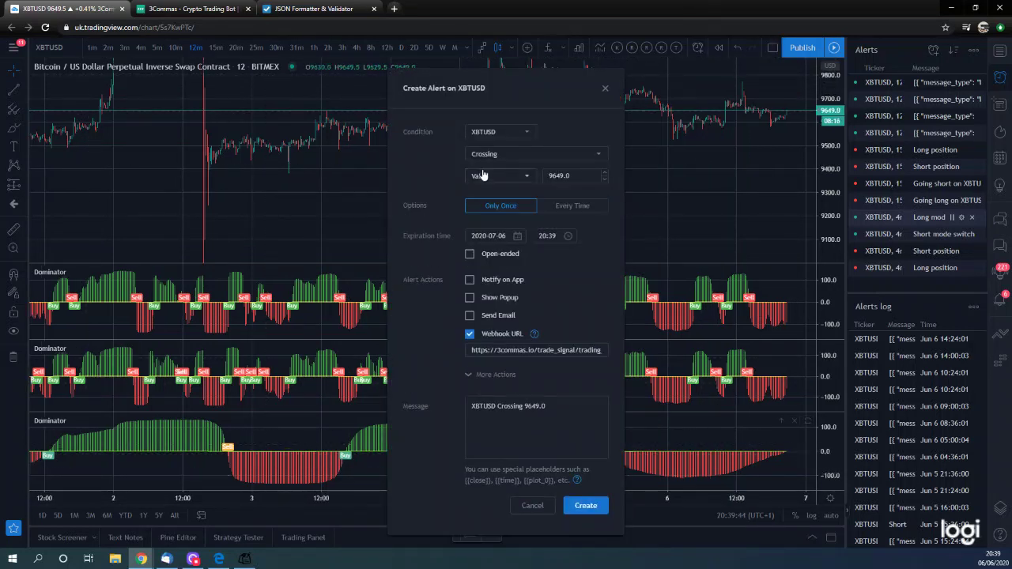
{"action": "left_click", "coordinate": [498, 133]}
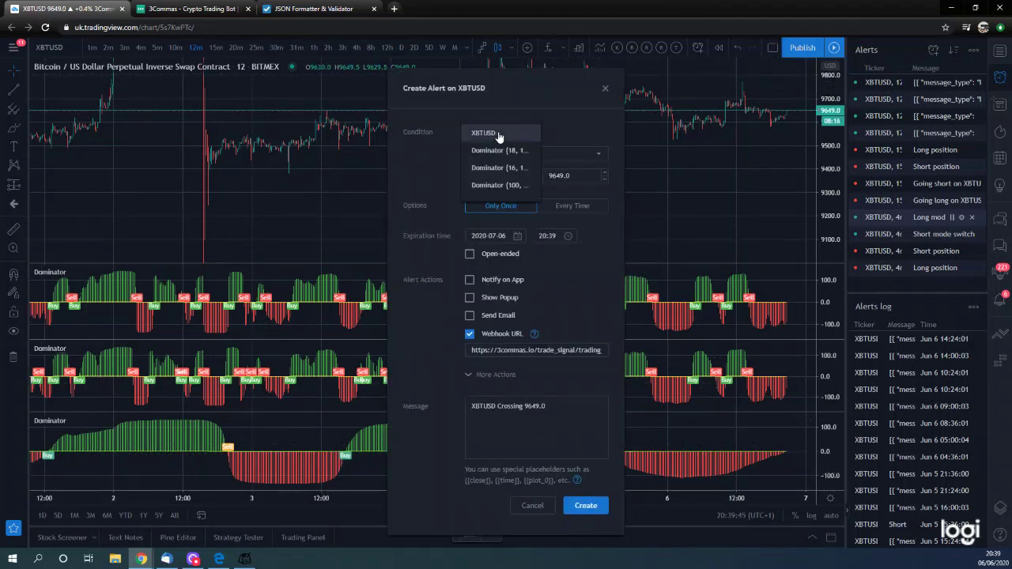
{"action": "left_click", "coordinate": [514, 185]}
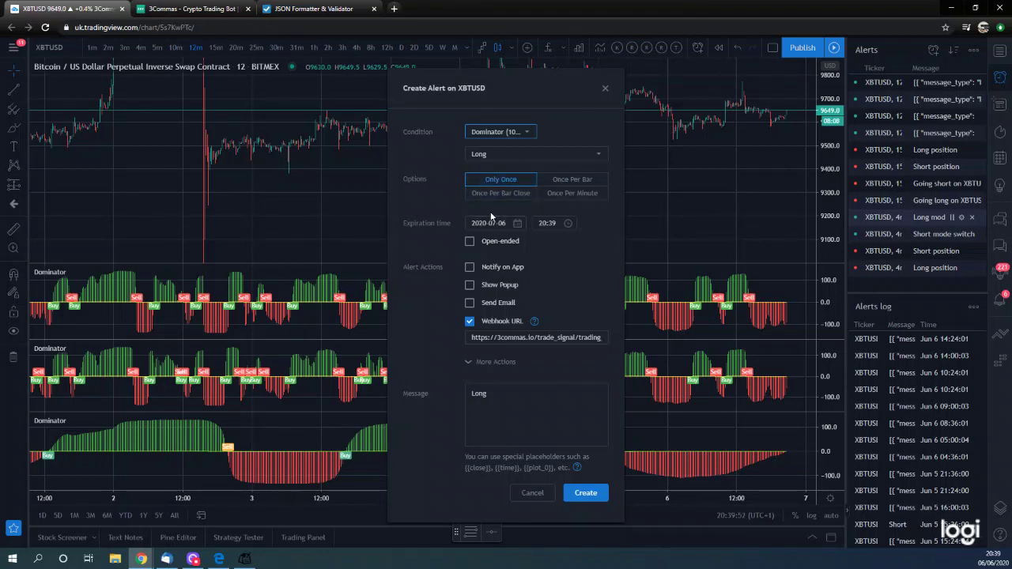
{"action": "left_click", "coordinate": [493, 194]}
{"action": "left_click", "coordinate": [518, 225]}
{"action": "left_click", "coordinate": [603, 244]}
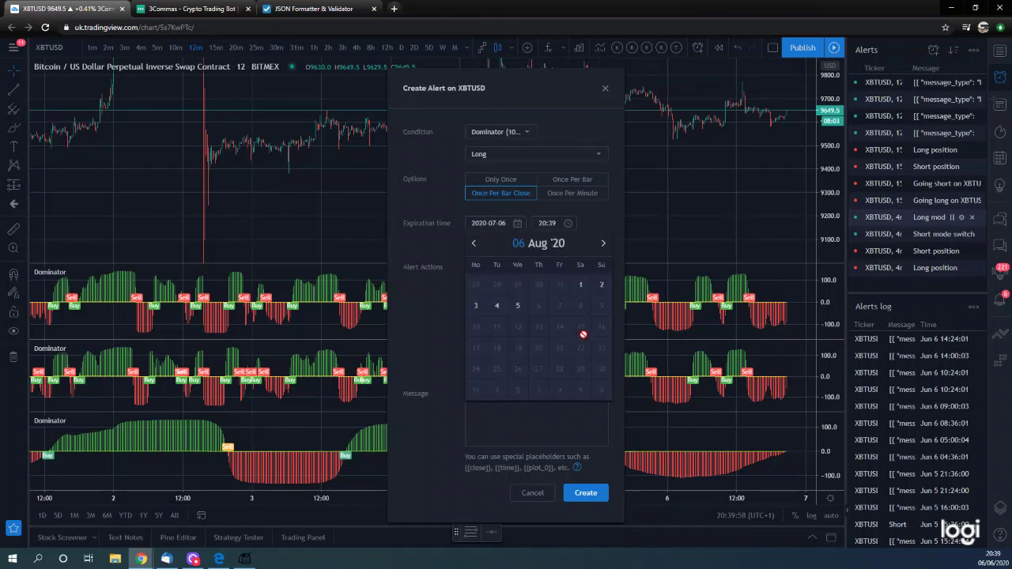
{"action": "left_click", "coordinate": [518, 306]}
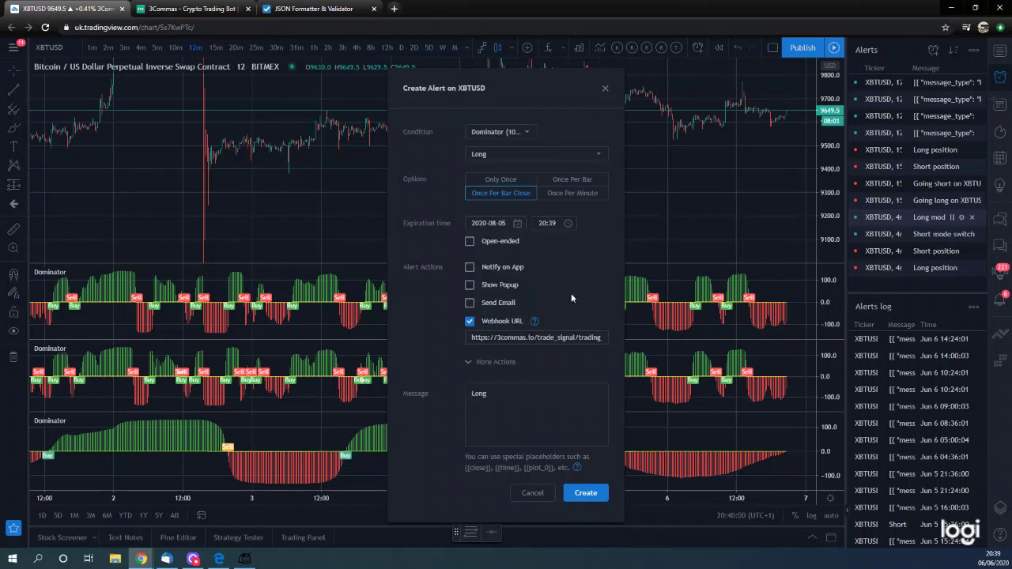
- Replace the alert message with the combined JSON, including the email tokens, and create the alert
{"action": "left_click", "coordinate": [491, 364]}
{"action": "left_click", "coordinate": [503, 430]}
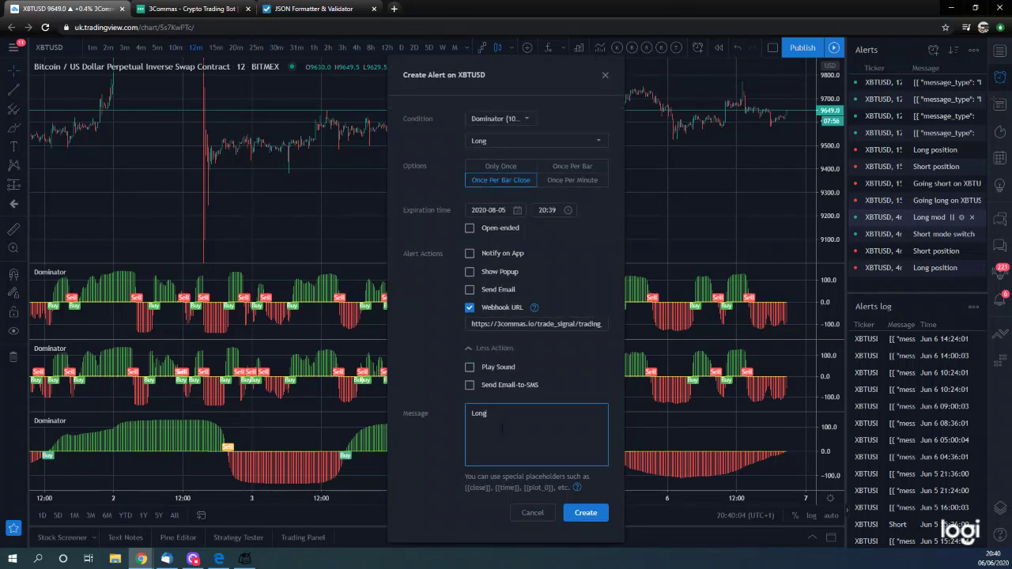
{"action": "double_click", "coordinate": [480, 418]}
{"action": "key", "text": "ctrl+v"}
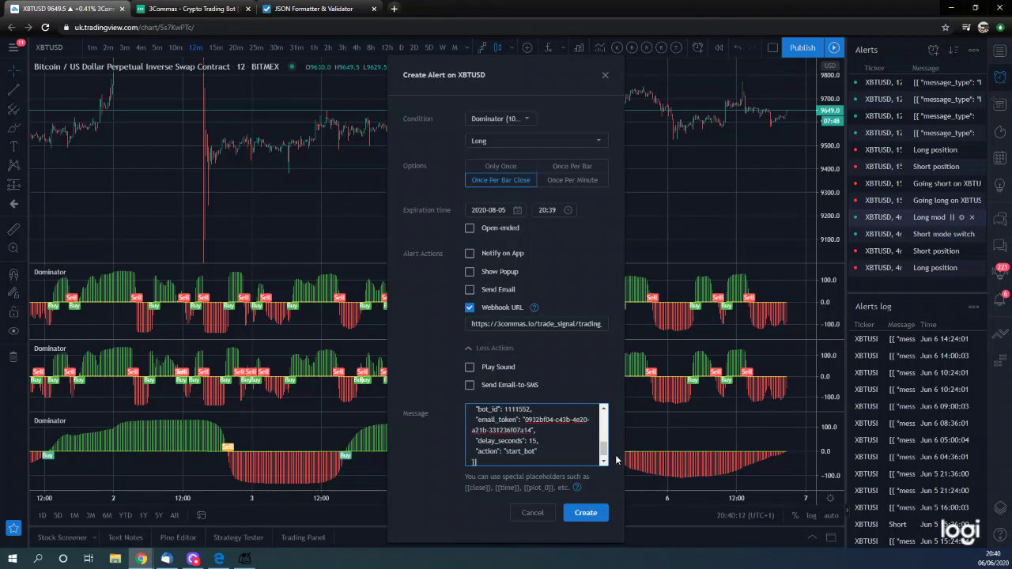
{"action": "left_click", "coordinate": [586, 513]}
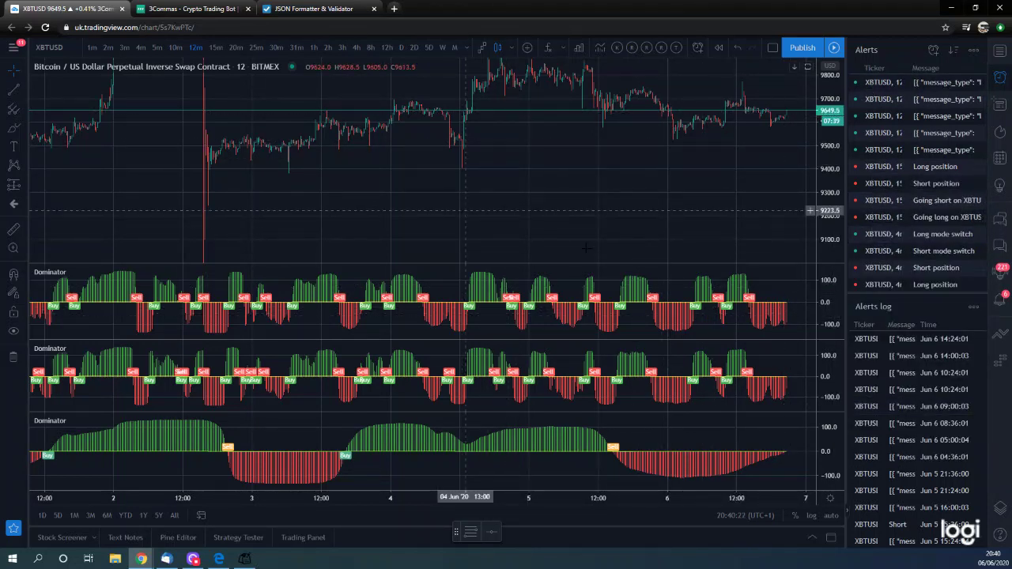
{"action": "scroll", "coordinate": [681, 194], "scroll_direction": "up", "scroll_amount": 1}
{"action": "scroll", "coordinate": [680, 194], "scroll_direction": "down", "scroll_amount": 1}
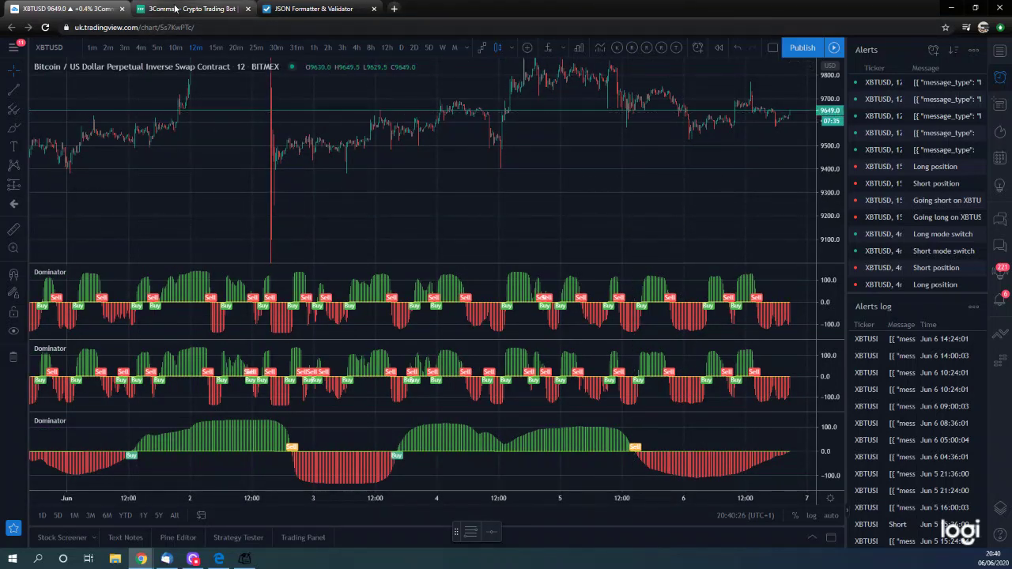
{"action": "left_click", "coordinate": [182, 8]}
{"action": "left_click", "coordinate": [79, 10]}
- Return to 3Commas and copy the long bot's message to close all deals at Market Price and stop bot
{"action": "left_click", "coordinate": [138, 10]}
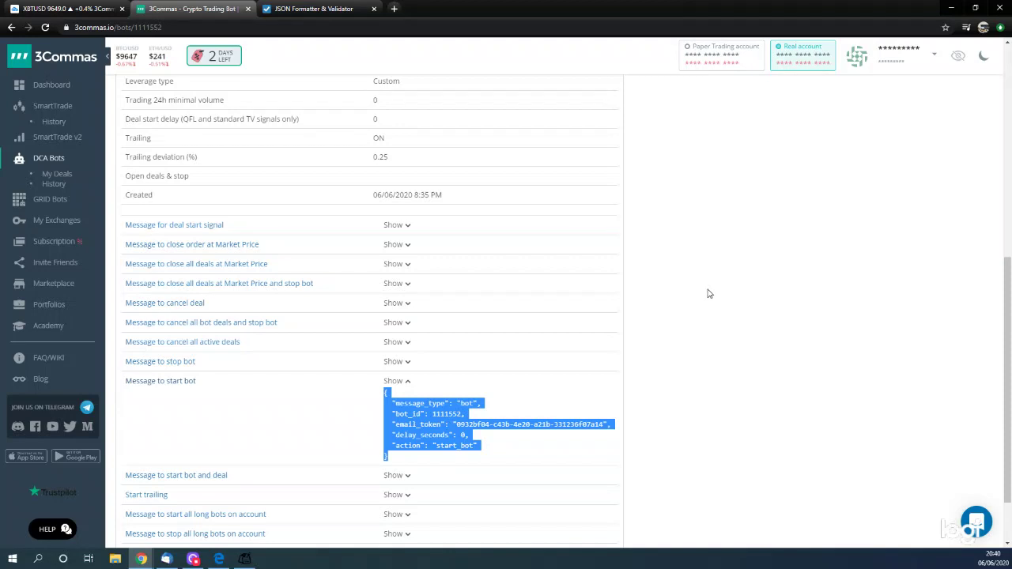
{"action": "scroll", "coordinate": [672, 318], "scroll_direction": "up", "scroll_amount": 5}
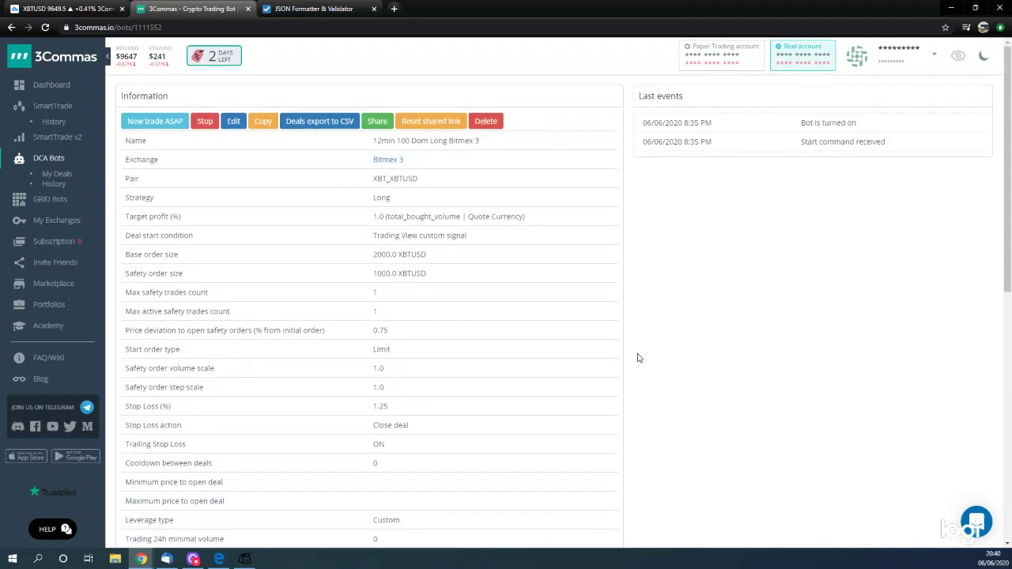
{"action": "scroll", "coordinate": [638, 358], "scroll_direction": "down", "scroll_amount": 10}
{"action": "scroll", "coordinate": [712, 382], "scroll_direction": "up", "scroll_amount": 1}
{"action": "scroll", "coordinate": [709, 382], "scroll_direction": "down", "scroll_amount": 1}
{"action": "left_click", "coordinate": [242, 210]}
{"action": "left_click", "coordinate": [403, 211]}
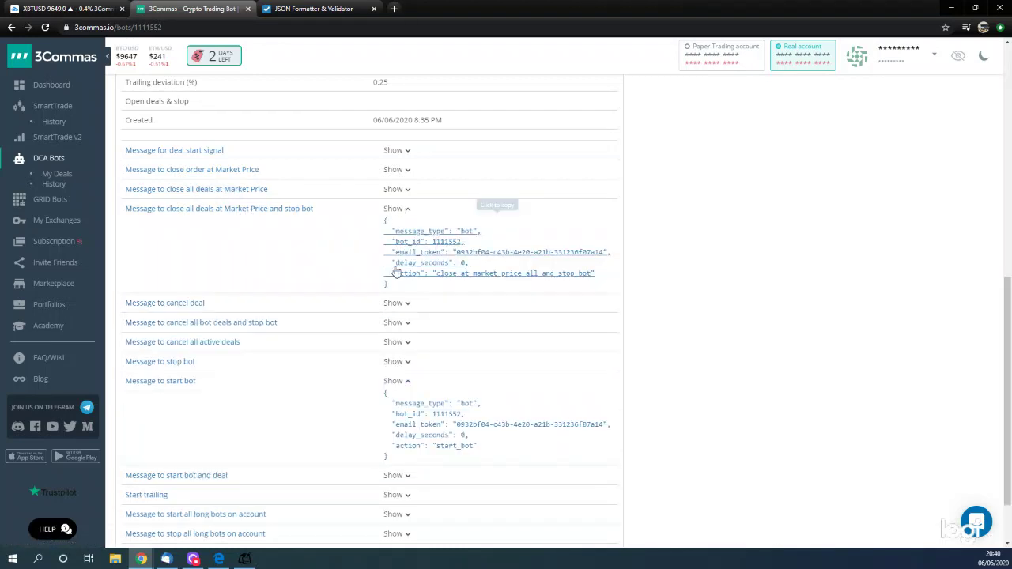
{"action": "left_click_drag", "start_coordinate": [392, 287], "coordinate": [365, 249]}
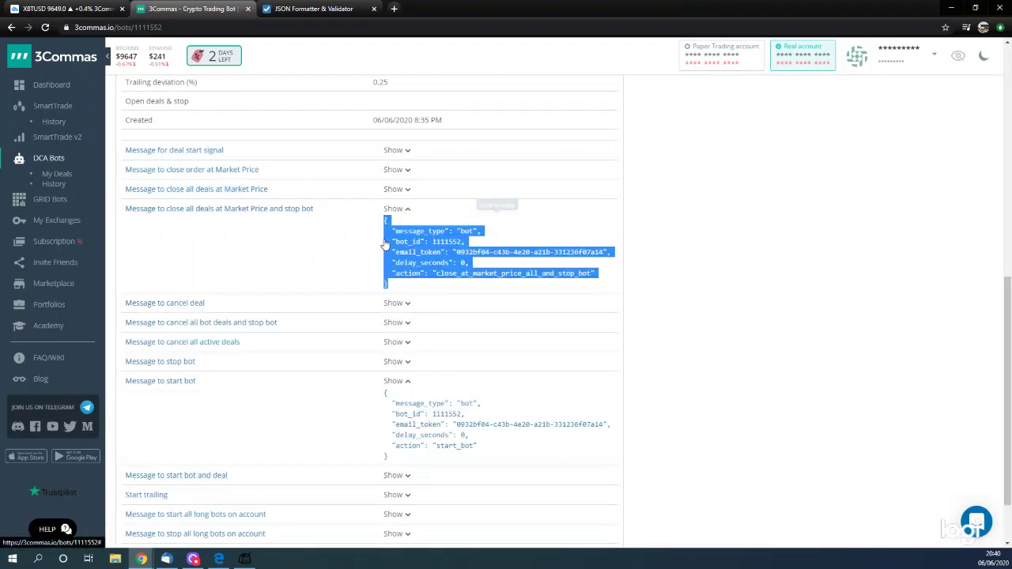
{"action": "right_click", "coordinate": [386, 237]}
{"action": "left_click", "coordinate": [405, 322]}
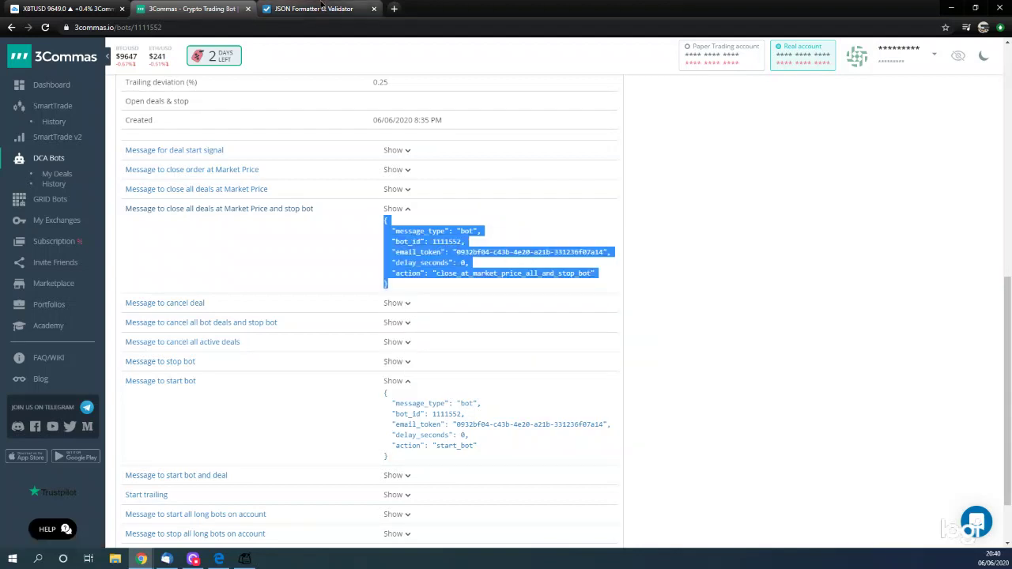
- Replace the first object in the JSON formatter with the long bot's close-all-and-stop message, including its email token
{"action": "left_click", "coordinate": [314, 8]}
{"action": "left_click", "coordinate": [324, 194]}
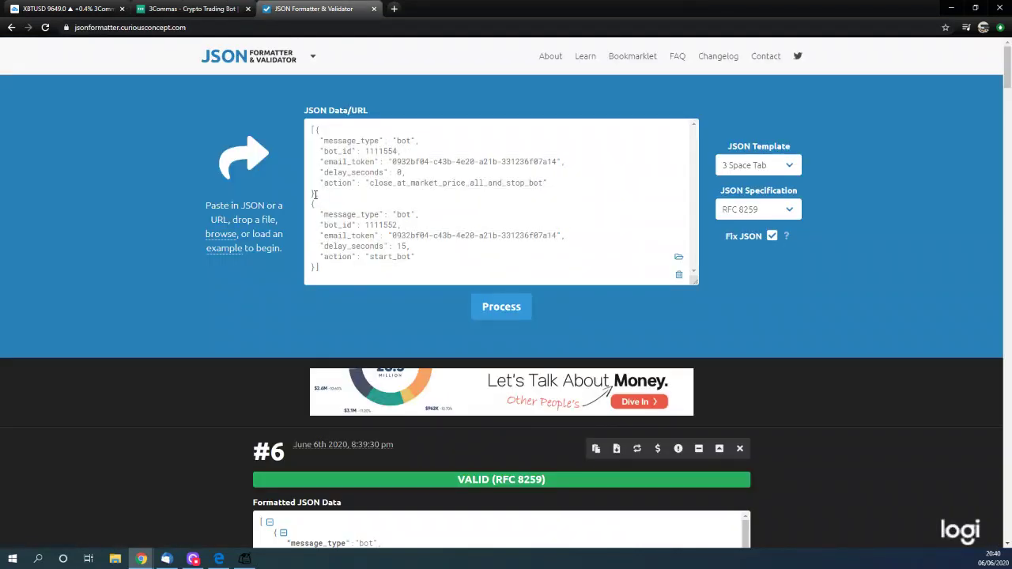
{"action": "left_click_drag", "start_coordinate": [315, 194], "coordinate": [316, 130]}
{"action": "right_click", "coordinate": [322, 154]}
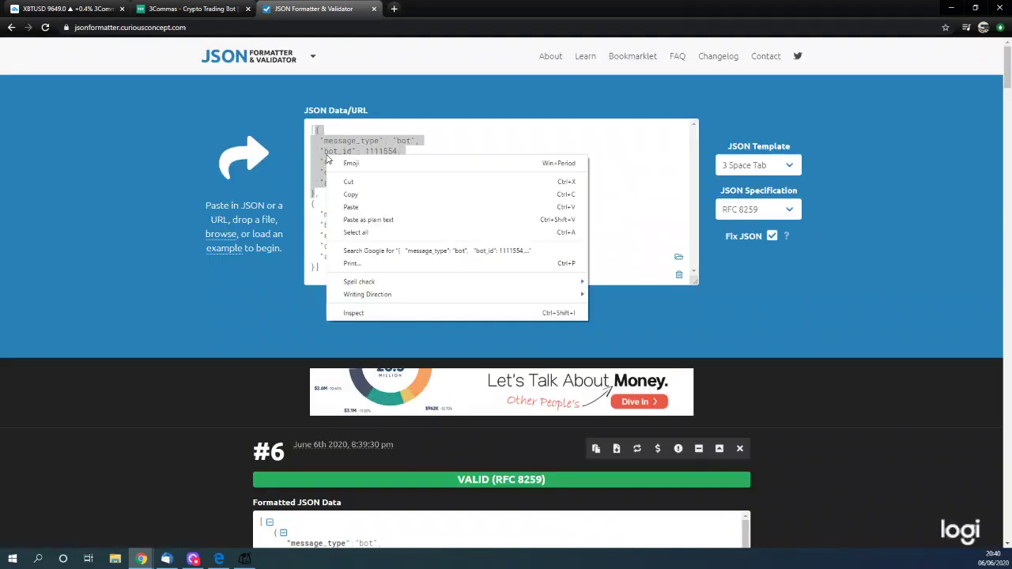
{"action": "left_click", "coordinate": [363, 208]}
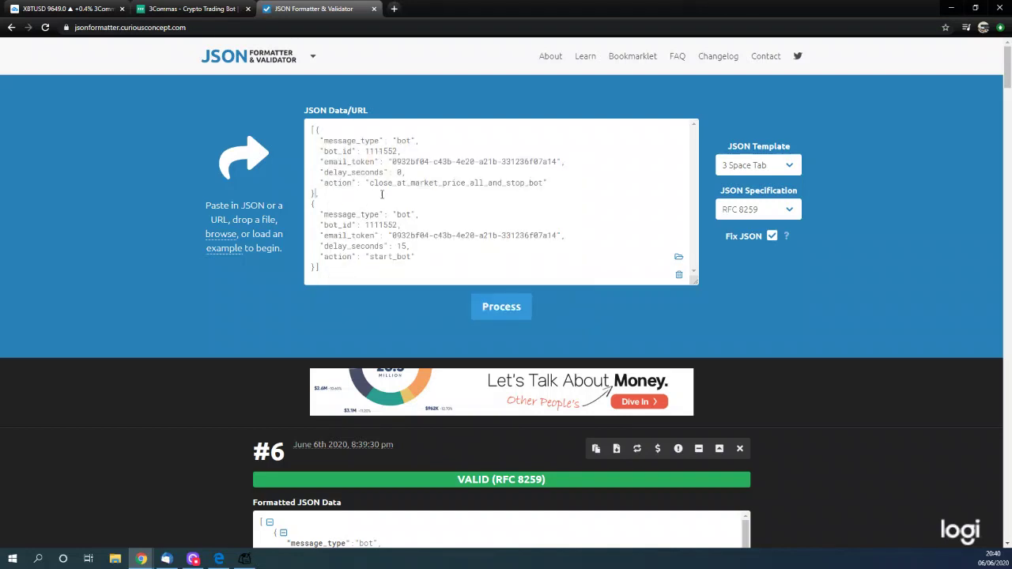
- Return to 3Commas, open the 12min 100 Dom Short Bitmex 3 bot and copy its message to start bot
{"action": "left_click", "coordinate": [178, 9]}
{"action": "scroll", "coordinate": [203, 260], "scroll_direction": "up", "scroll_amount": 2}
{"action": "scroll", "coordinate": [199, 290], "scroll_direction": "up", "scroll_amount": 5}
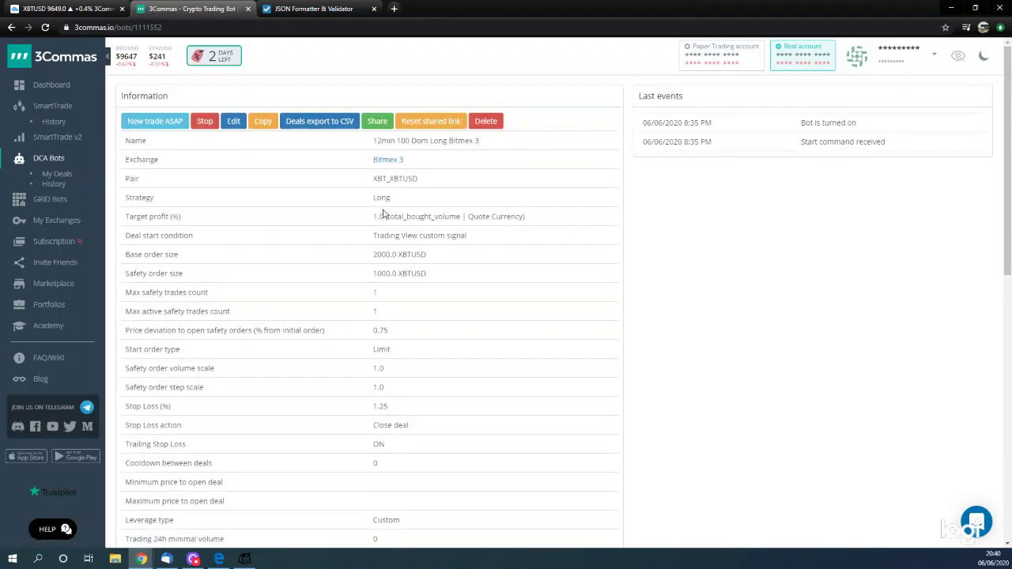
{"action": "left_click", "coordinate": [44, 161]}
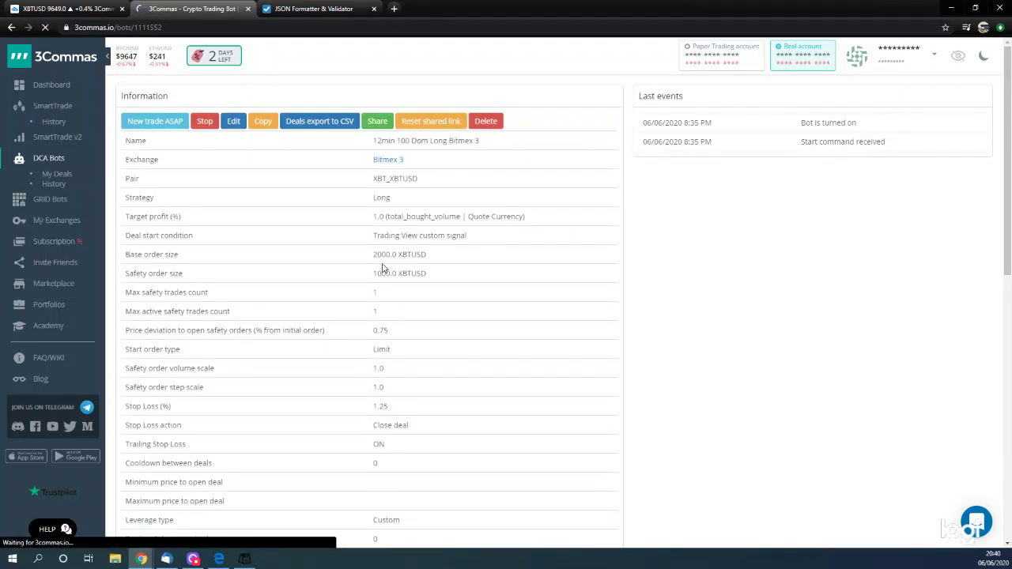
{"action": "scroll", "coordinate": [286, 308], "scroll_direction": "down", "scroll_amount": 3}
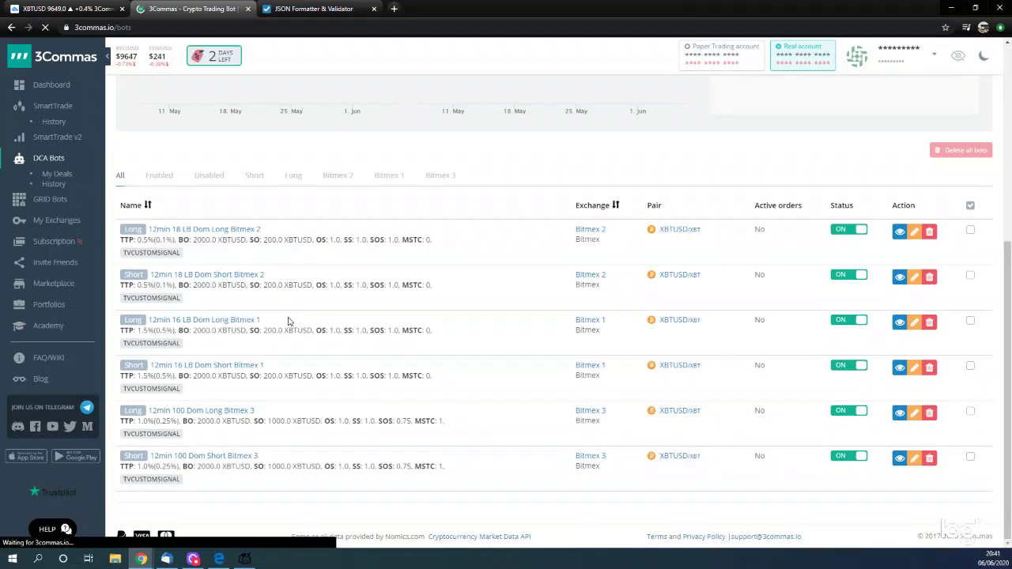
{"action": "left_click", "coordinate": [208, 458]}
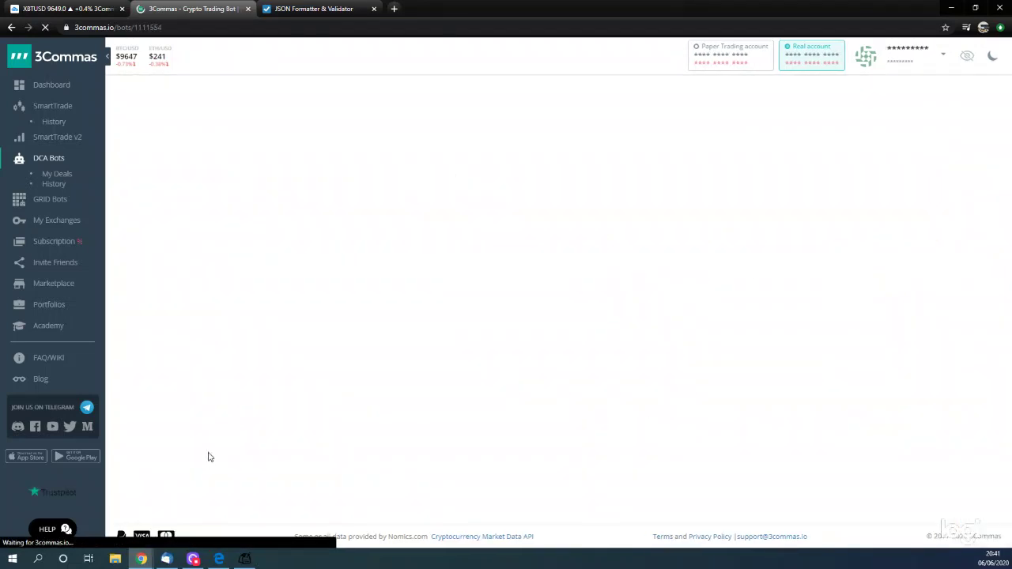
{"action": "scroll", "coordinate": [366, 351], "scroll_direction": "down", "scroll_amount": 3}
{"action": "scroll", "coordinate": [375, 348], "scroll_direction": "down", "scroll_amount": 3}
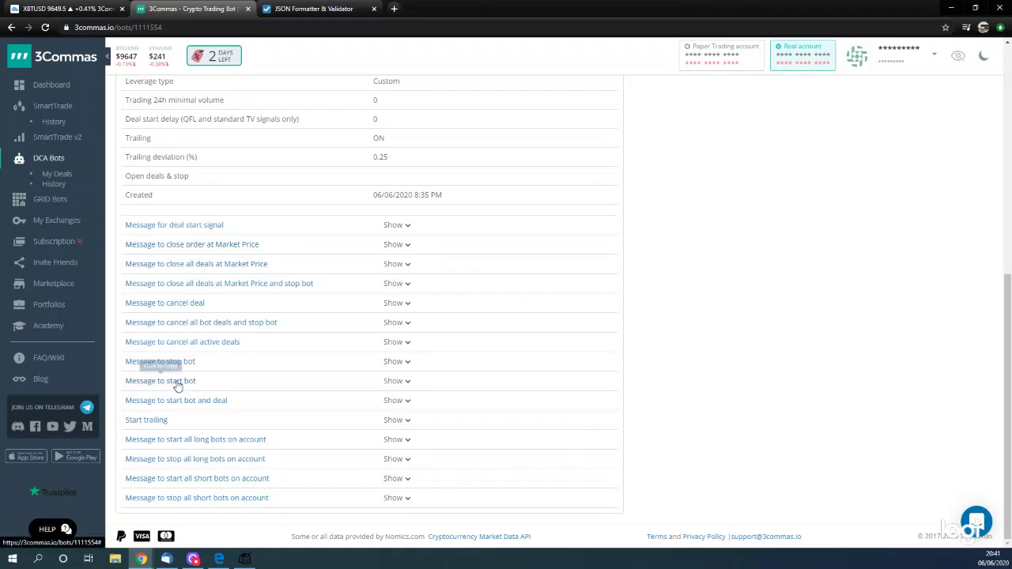
{"action": "left_click", "coordinate": [406, 383]}
{"action": "left_click", "coordinate": [391, 454]}
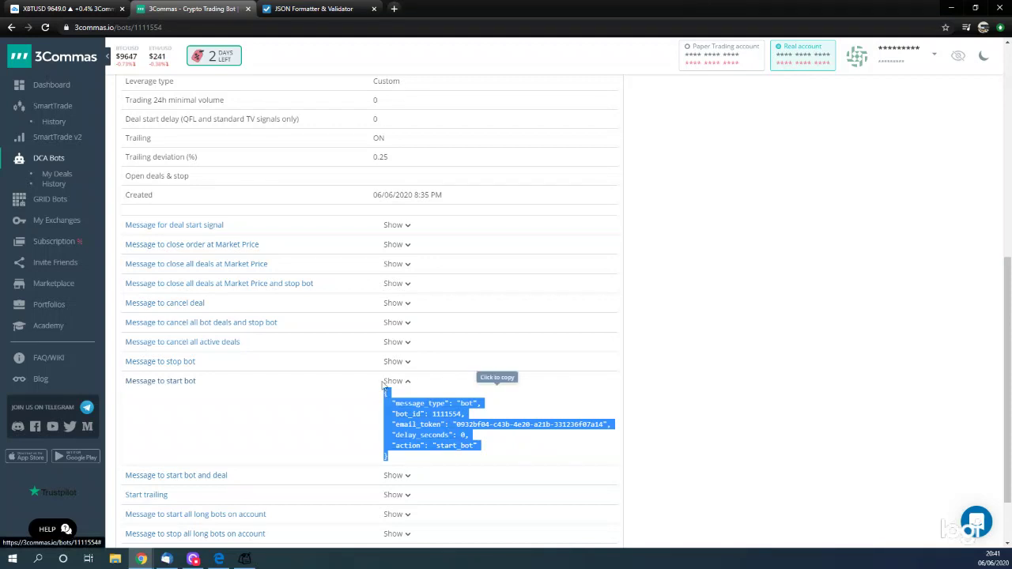
- Replace the second JSON object with the short bot's start message, including its email token, set delay_seconds to 15, and validate the JSON
{"action": "left_click", "coordinate": [315, 8]}
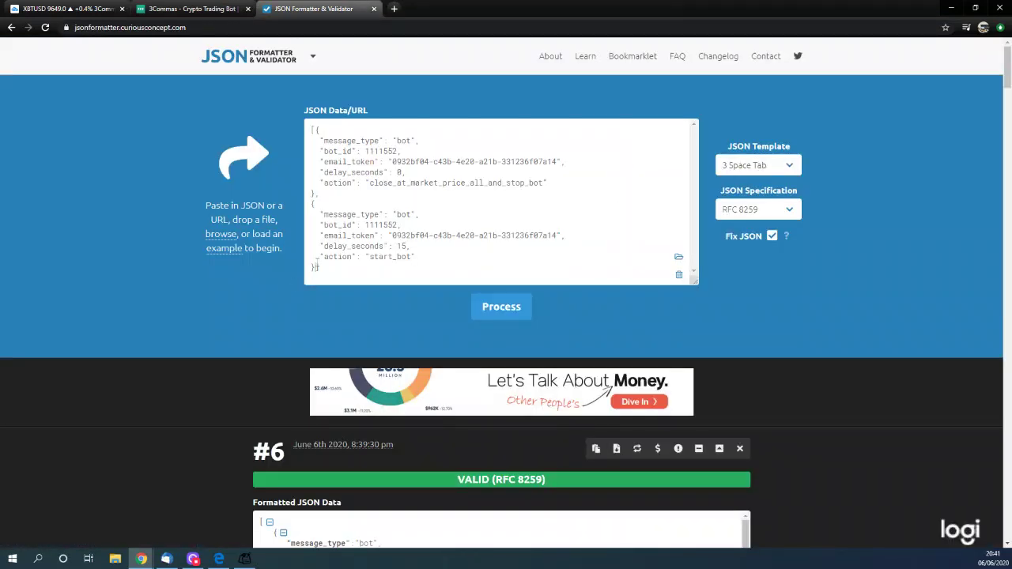
{"action": "left_click_drag", "start_coordinate": [317, 267], "coordinate": [307, 205]}
{"action": "key", "text": "ctrl+v"}
{"action": "left_click", "coordinate": [492, 304]}
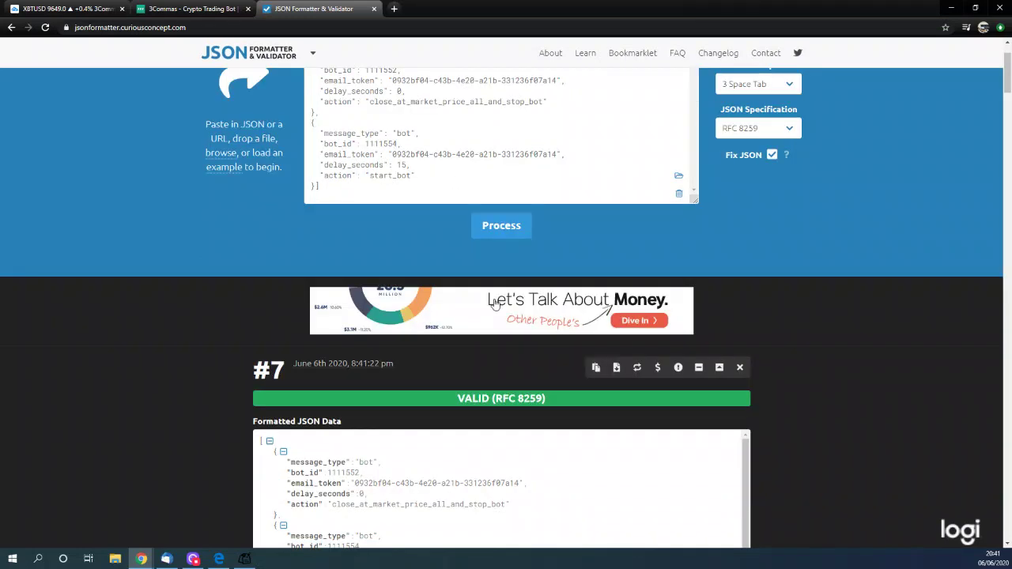
- Copy the complete long-stop and short-start JSON array and switch to the TradingView XBTUSD chart
{"action": "scroll", "coordinate": [402, 142], "scroll_direction": "up", "scroll_amount": 4}
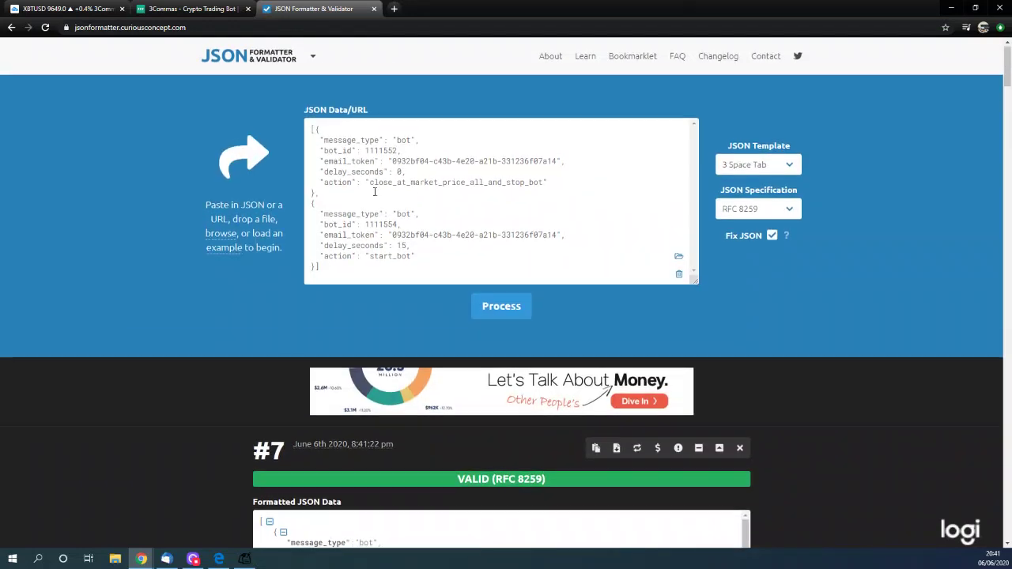
{"action": "left_click_drag", "start_coordinate": [339, 272], "coordinate": [300, 135]}
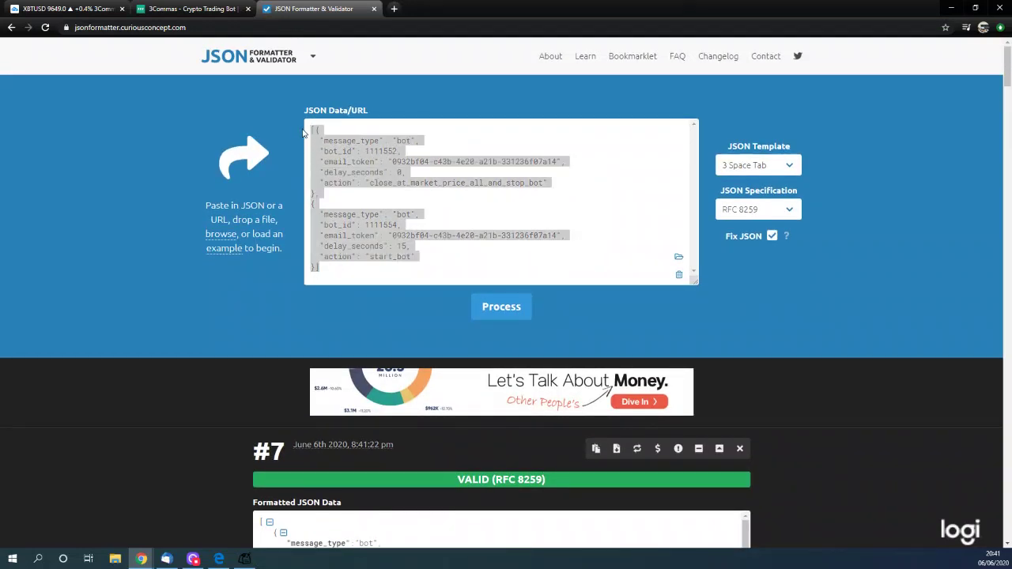
{"action": "left_click", "coordinate": [67, 9]}
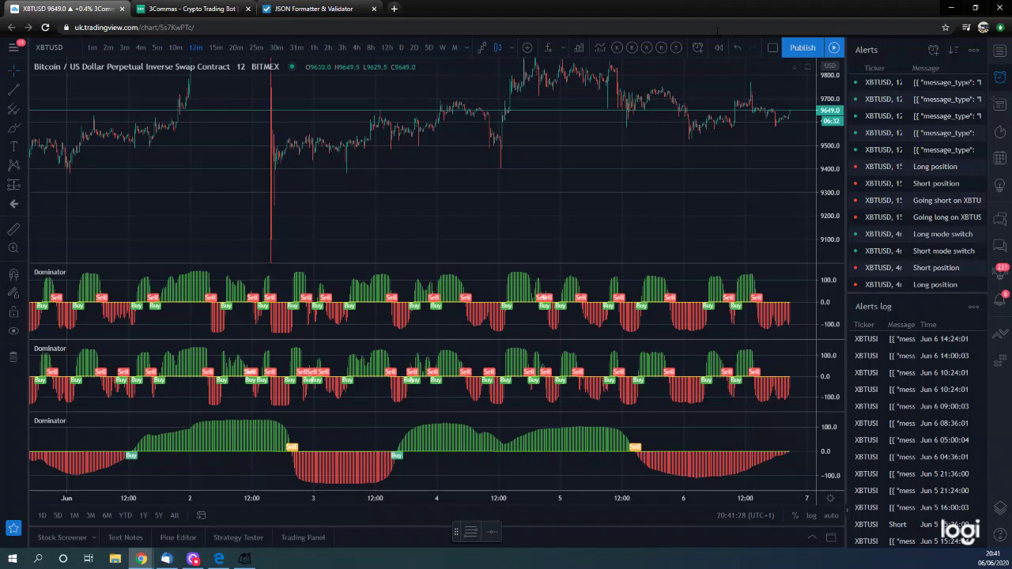
- Set up a new XBTUSD alert on the Dominator (100) Short condition, once per bar close, expiring 2020-08-05
{"action": "left_click", "coordinate": [698, 49]}
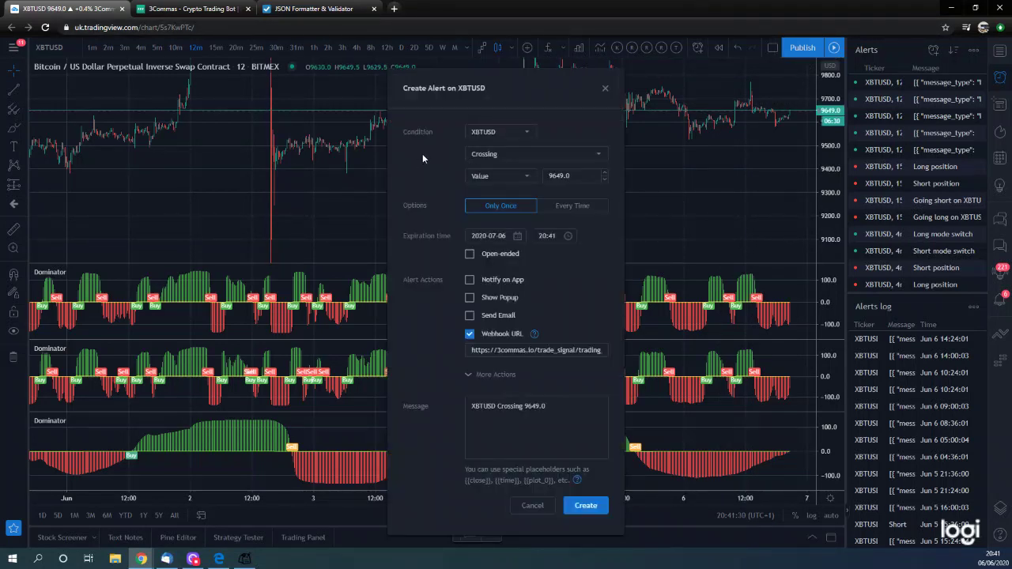
{"action": "left_click", "coordinate": [492, 133]}
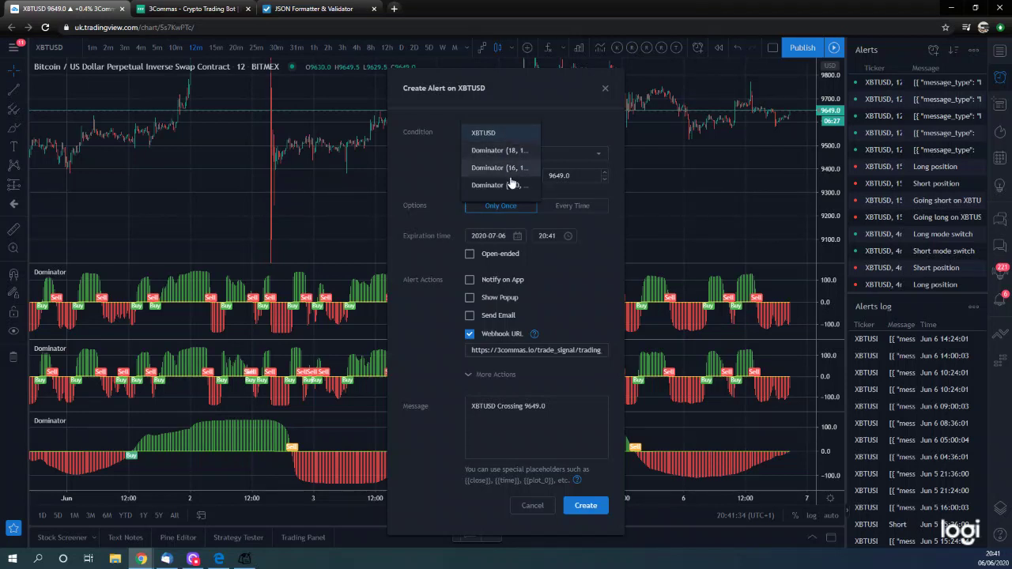
{"action": "left_click", "coordinate": [534, 151]}
{"action": "left_click", "coordinate": [537, 155]}
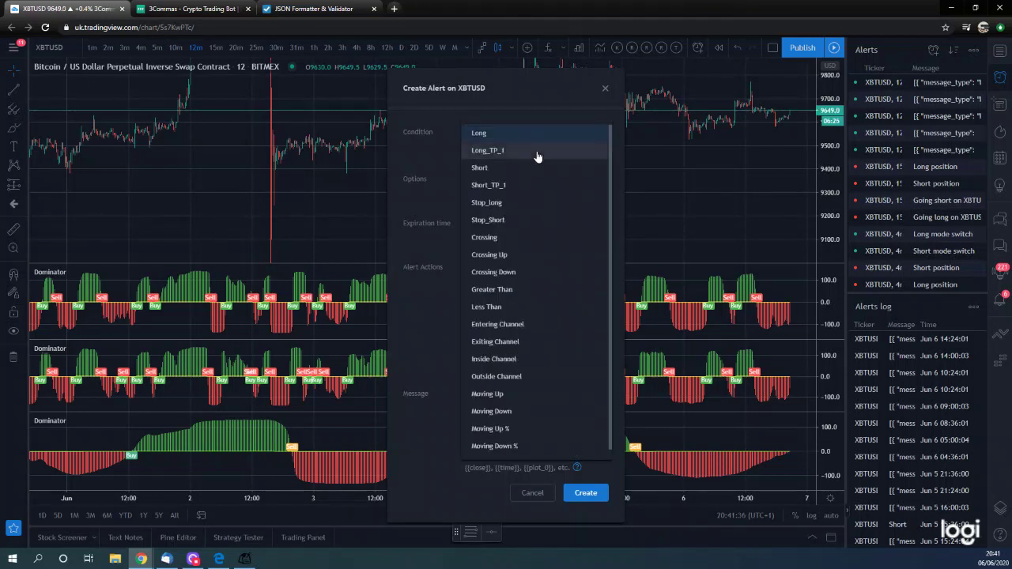
{"action": "left_click", "coordinate": [491, 177]}
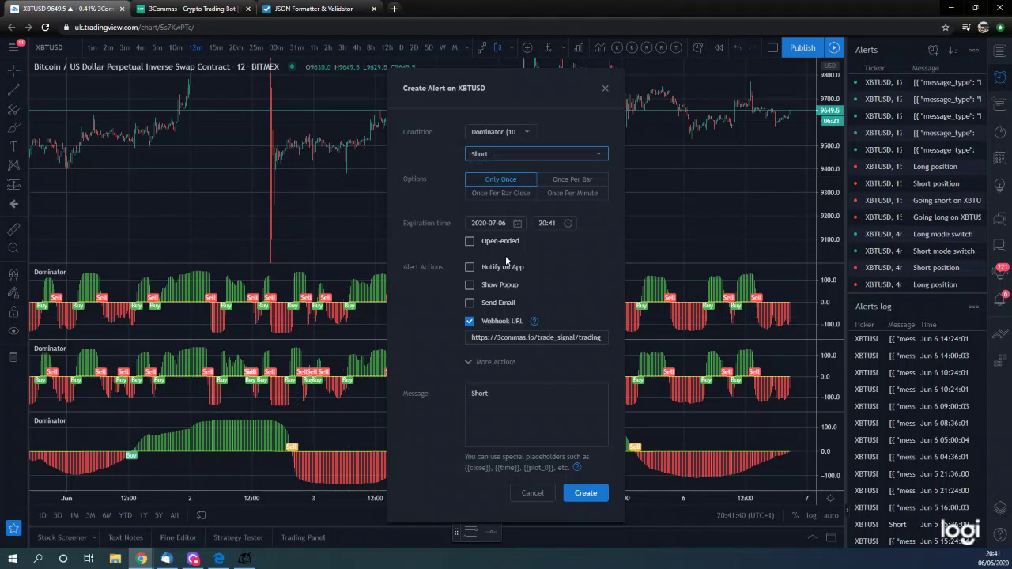
{"action": "left_click", "coordinate": [509, 197]}
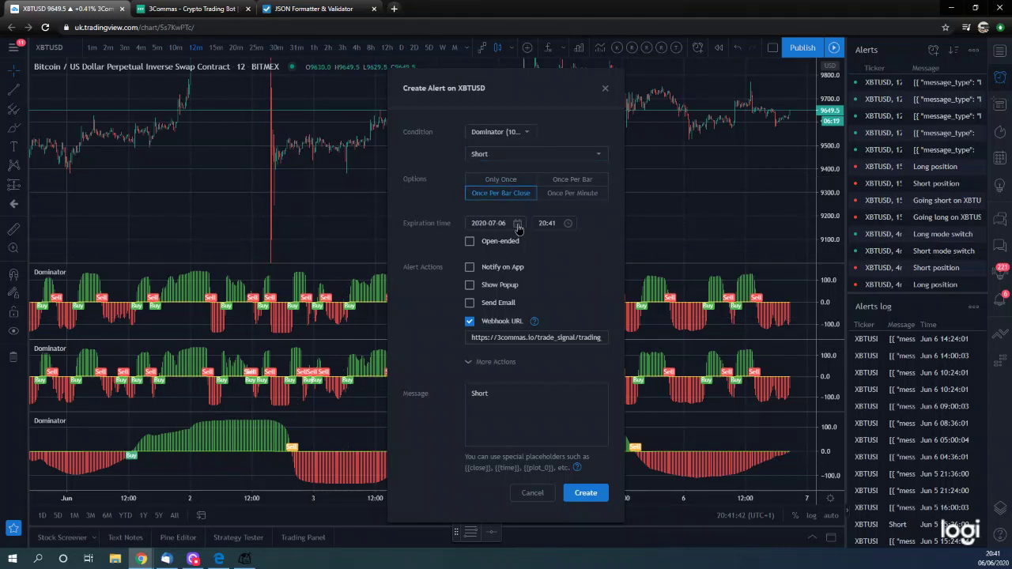
{"action": "left_click", "coordinate": [518, 225]}
{"action": "left_click", "coordinate": [605, 244]}
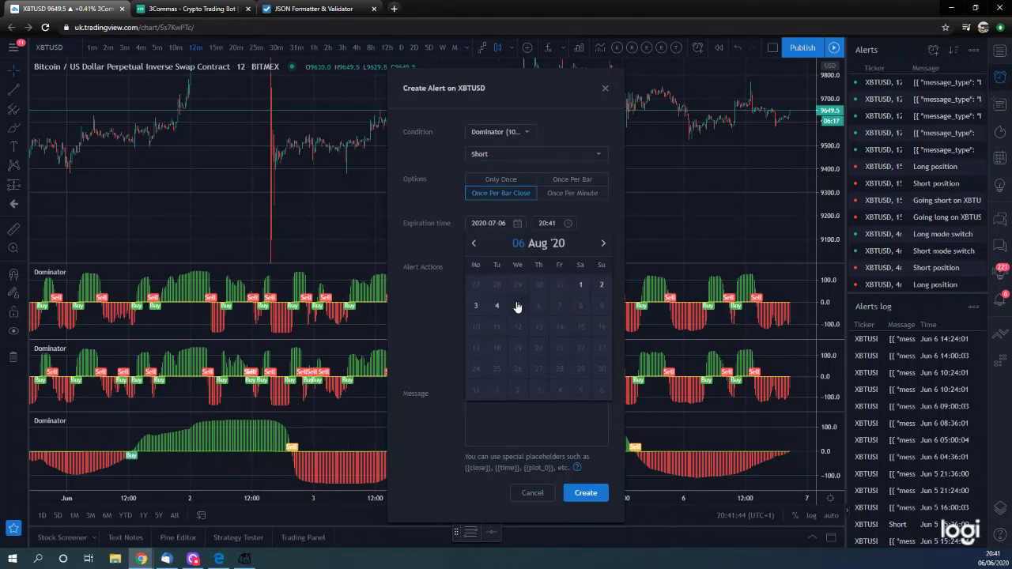
{"action": "left_click", "coordinate": [517, 306]}
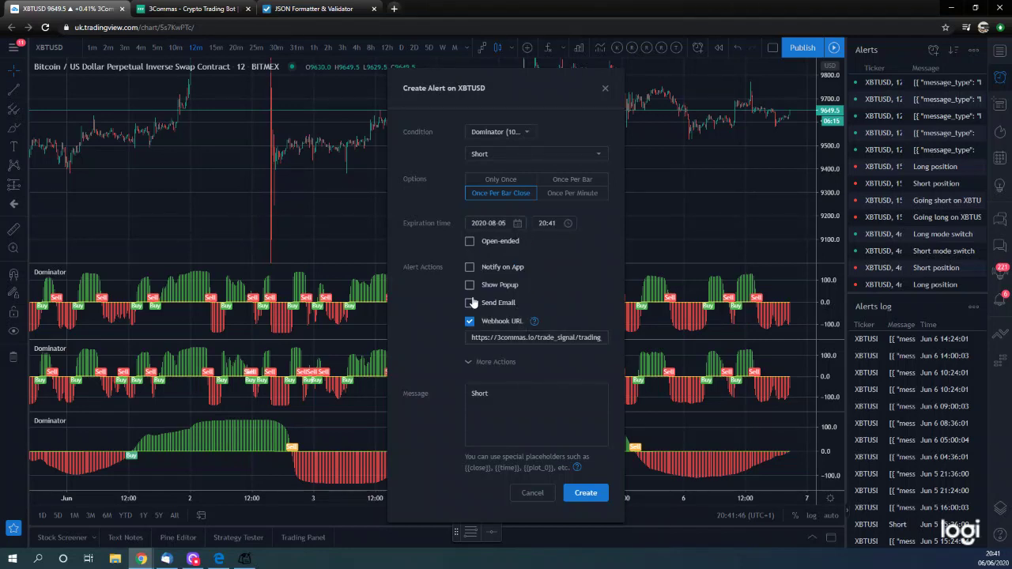
- Replace the Short alert's message with the copied JSON array, including the email tokens, and create the alert
{"action": "left_click", "coordinate": [481, 361]}
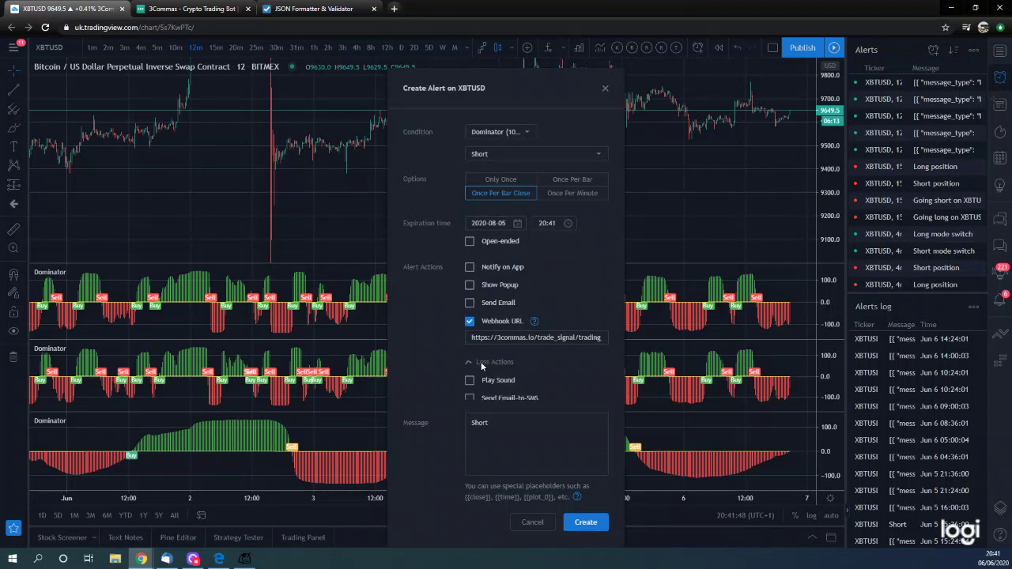
{"action": "left_click", "coordinate": [509, 402]}
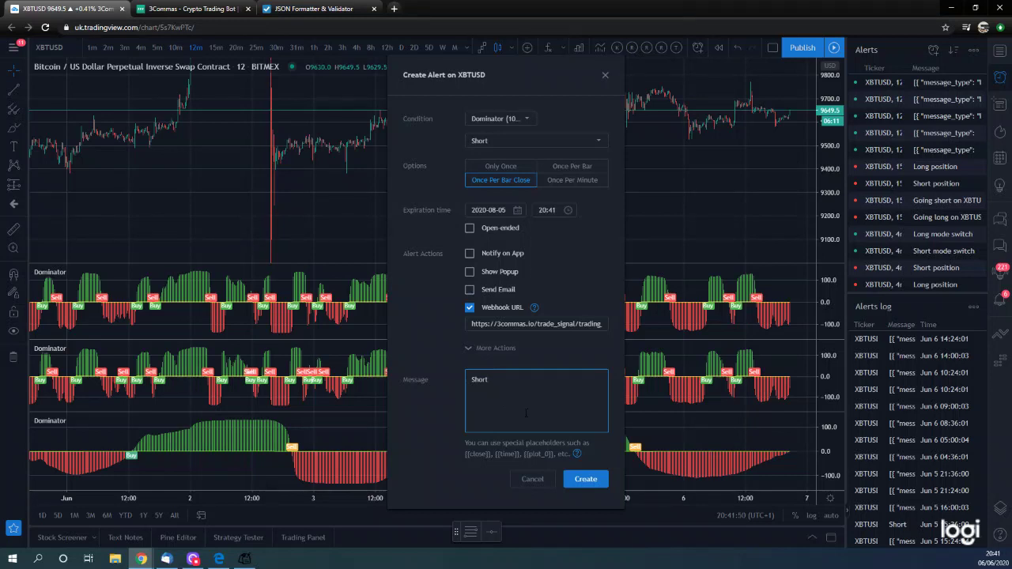
{"action": "key", "text": "ctrl+a"}
{"action": "key", "text": "ctrl+v"}
{"action": "scroll", "coordinate": [533, 401], "scroll_direction": "up", "scroll_amount": 1}
{"action": "scroll", "coordinate": [533, 401], "scroll_direction": "down", "scroll_amount": 1}
{"action": "scroll", "coordinate": [533, 401], "scroll_direction": "up", "scroll_amount": 3}
{"action": "scroll", "coordinate": [534, 401], "scroll_direction": "down", "scroll_amount": 3}
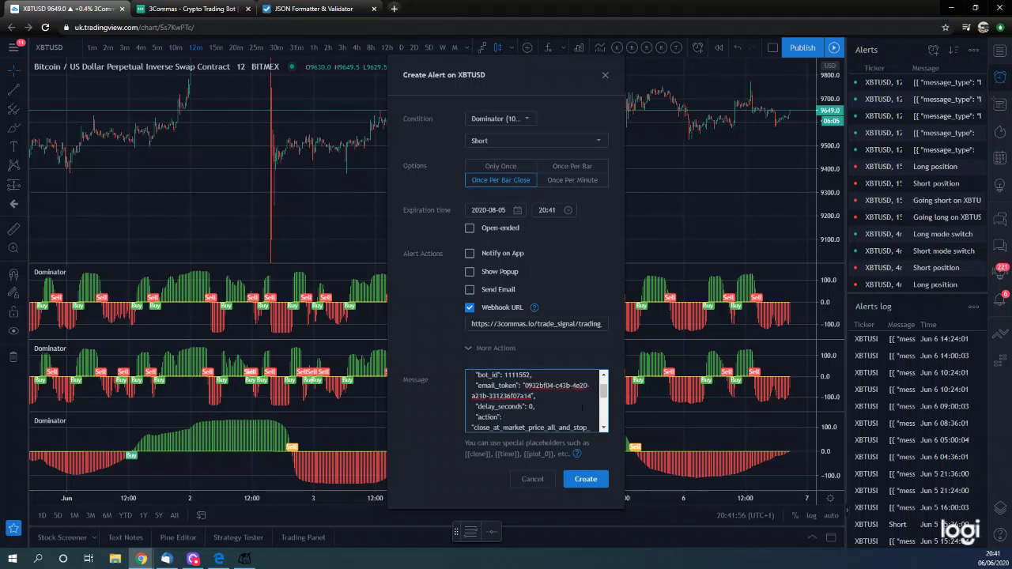
{"action": "left_click", "coordinate": [586, 480]}
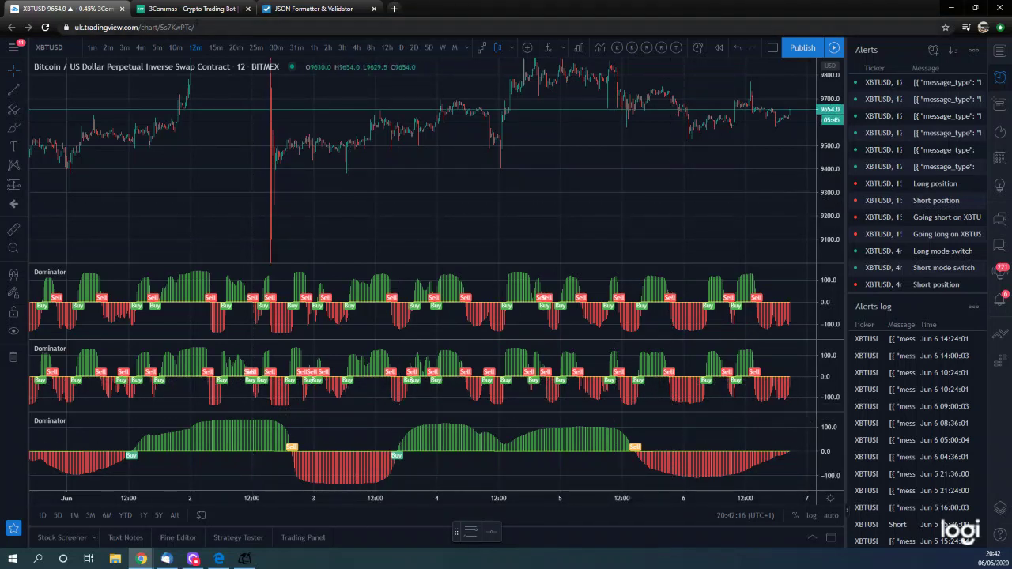
{"action": "left_click", "coordinate": [196, 10]}
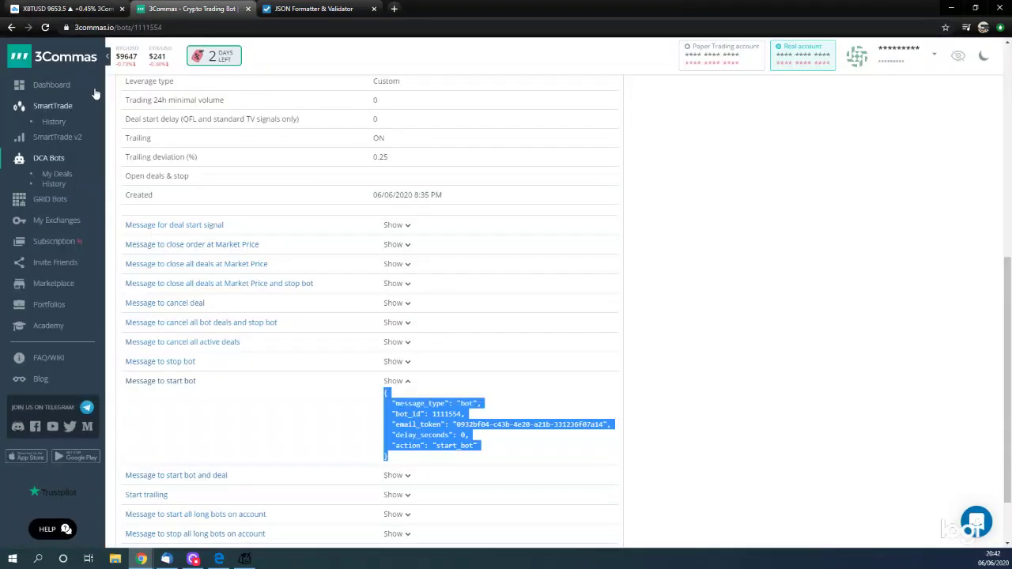
{"action": "left_click", "coordinate": [50, 161]}
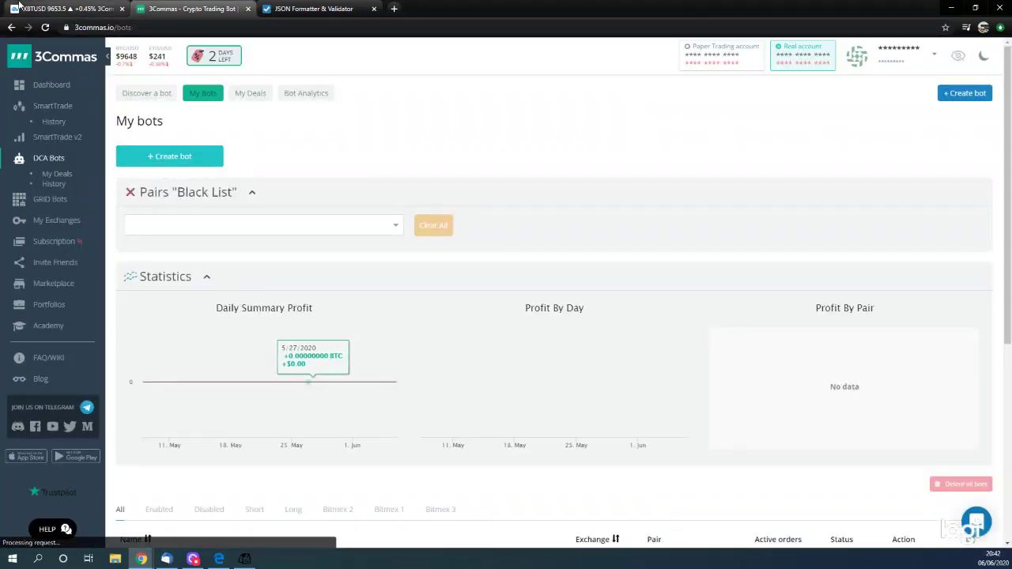
{"action": "key", "text": "ctrl+shift+Tab"}
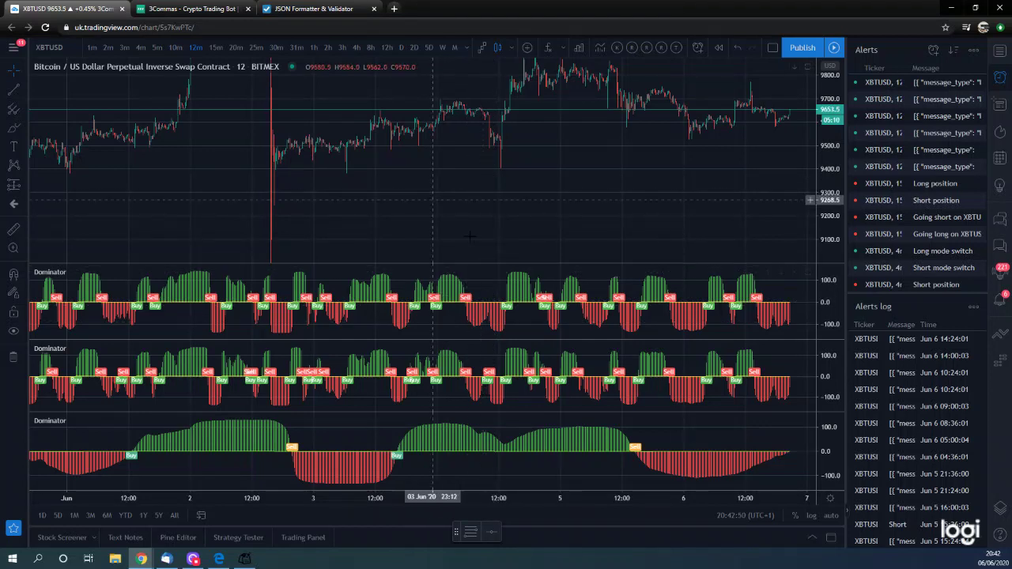
{"action": "left_click", "coordinate": [311, 9]}
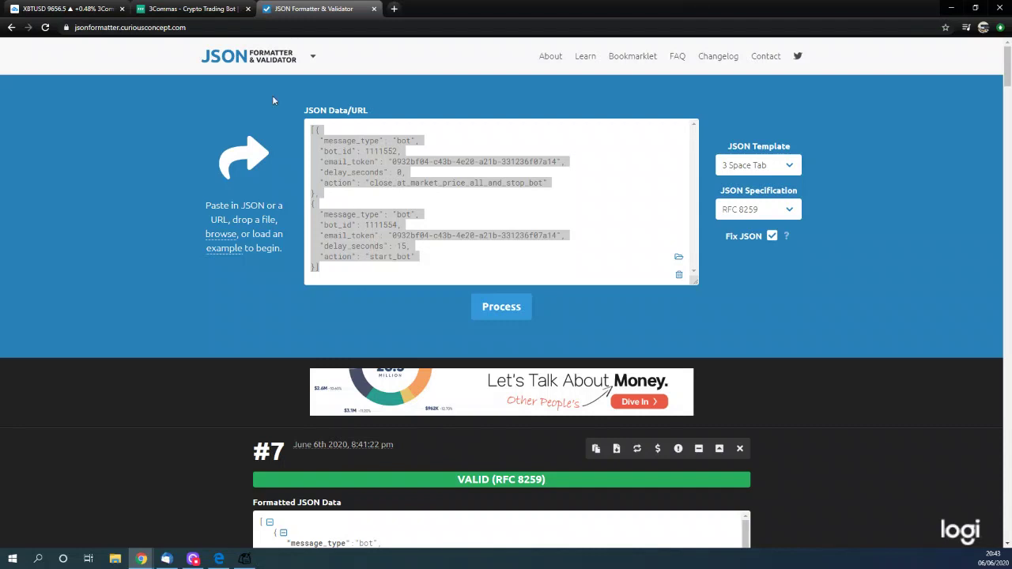
{"action": "left_click", "coordinate": [198, 10]}
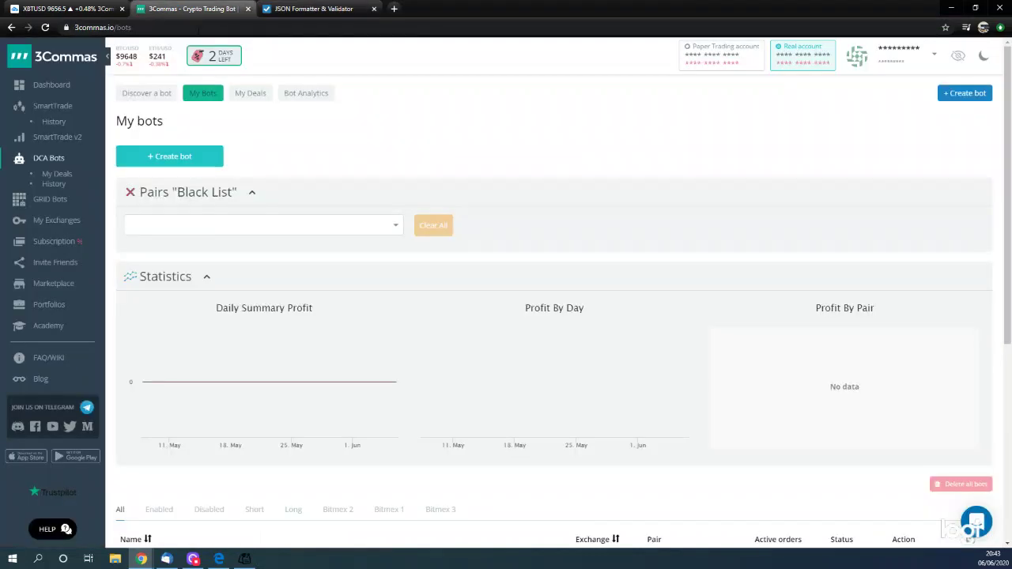
{"action": "left_click", "coordinate": [314, 10]}
{"action": "left_click", "coordinate": [85, 10]}
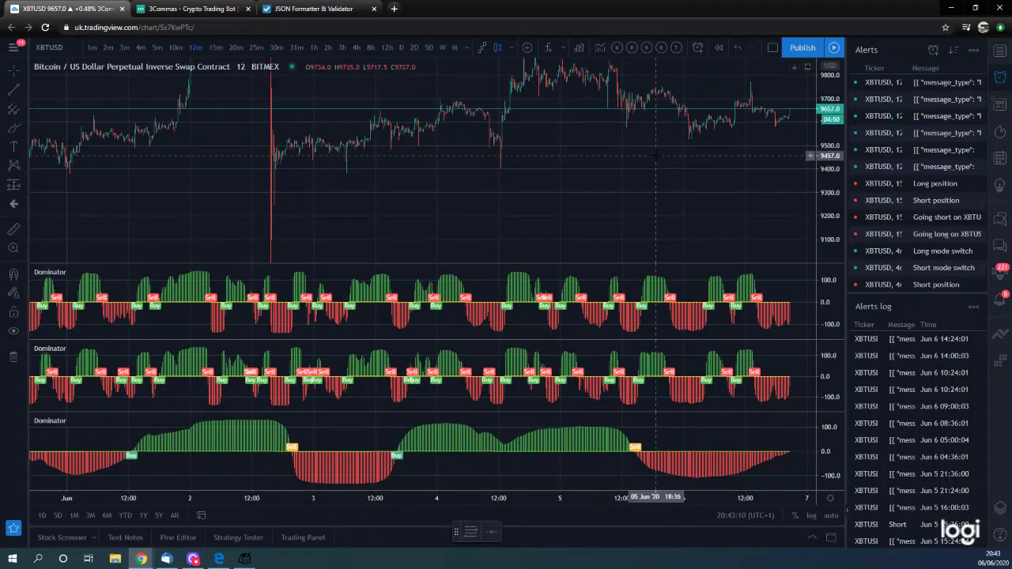
- Set up a new XBTUSD alert on the Dominator (16) Long condition, once per bar close, expiring 2020-08-05
{"action": "left_click", "coordinate": [699, 49]}
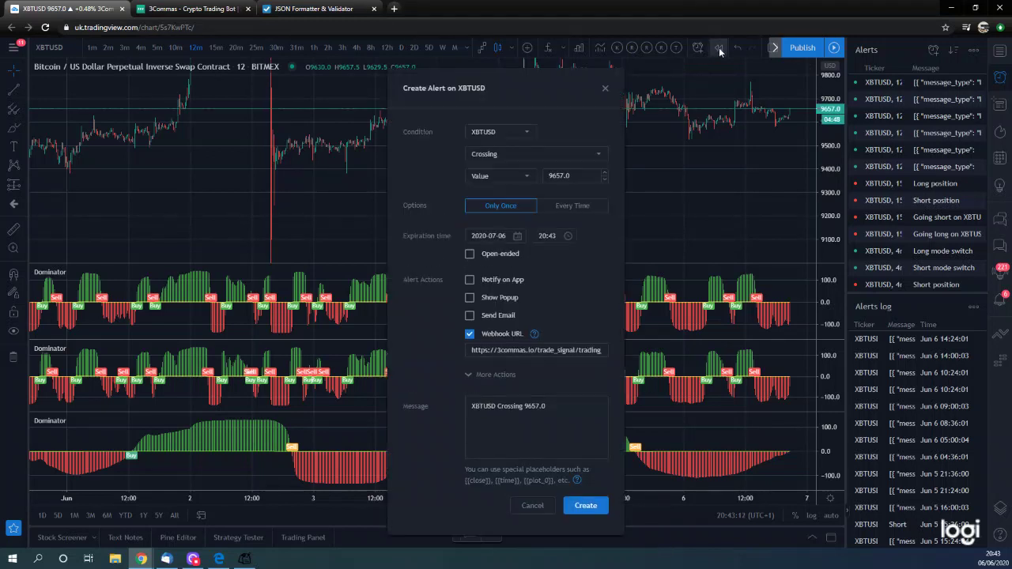
{"action": "left_click", "coordinate": [503, 133]}
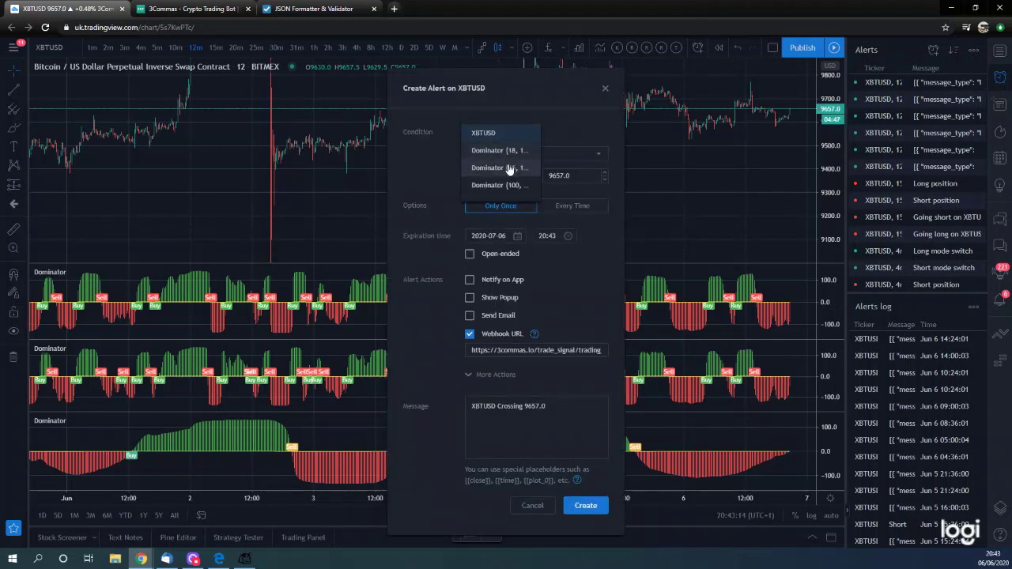
{"action": "left_click", "coordinate": [514, 168]}
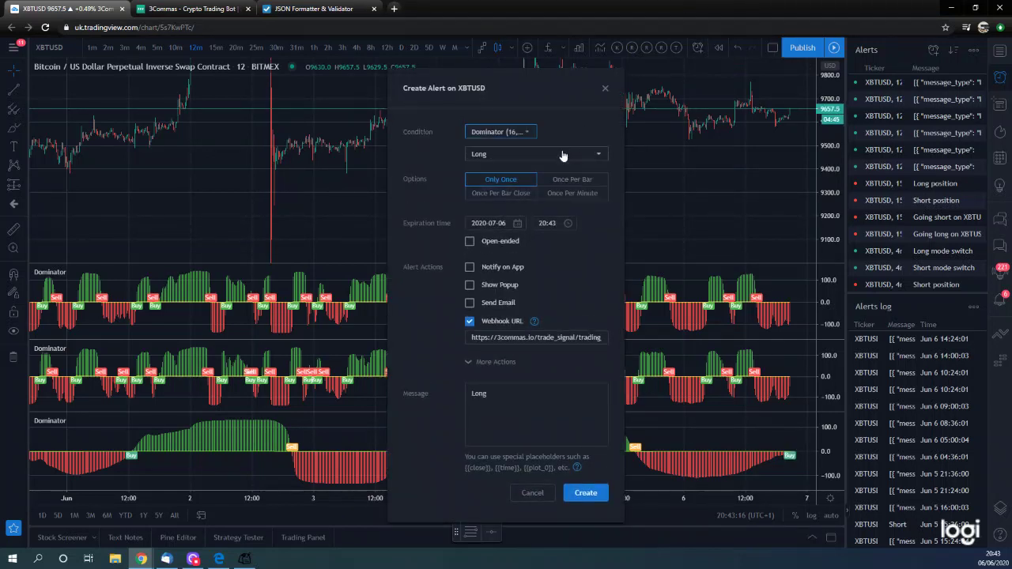
{"action": "left_click", "coordinate": [501, 193]}
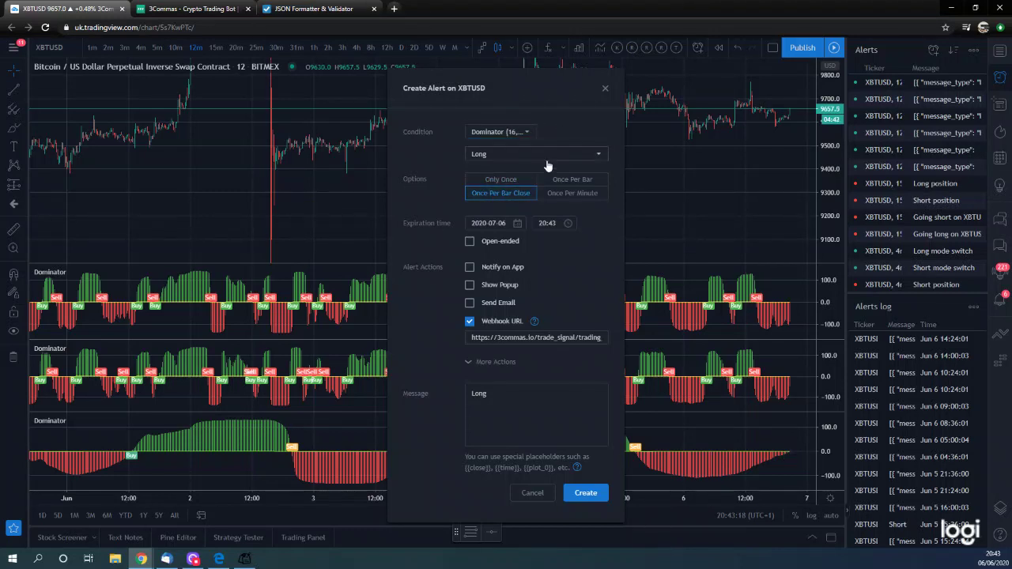
{"action": "left_click", "coordinate": [517, 224]}
{"action": "left_click", "coordinate": [604, 243]}
{"action": "left_click", "coordinate": [518, 306]}
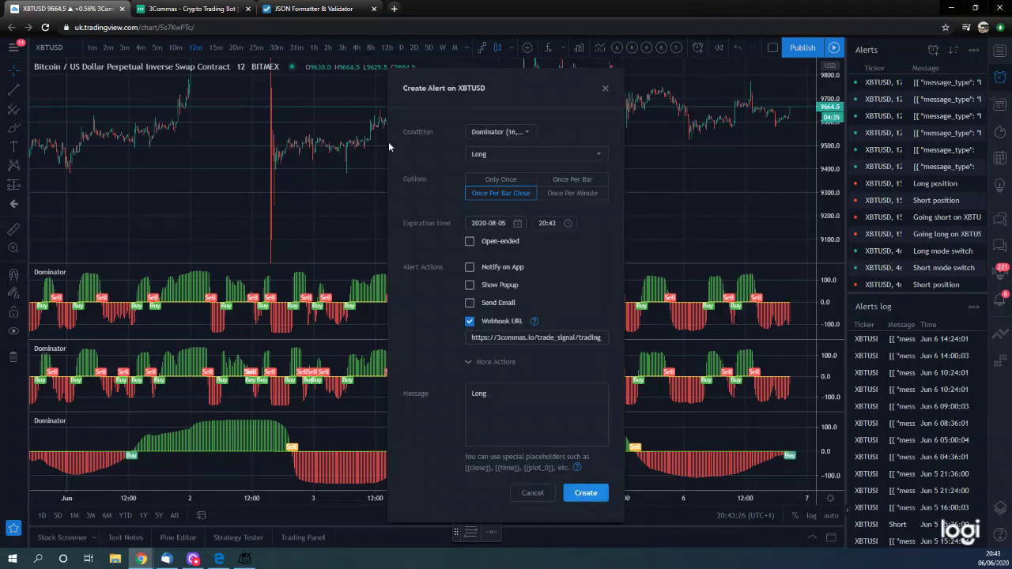
- Switch to 3Commas and open the 12min 100 Dom Long Bitmex 3 bot from the DCA bots list
{"action": "left_click", "coordinate": [177, 10]}
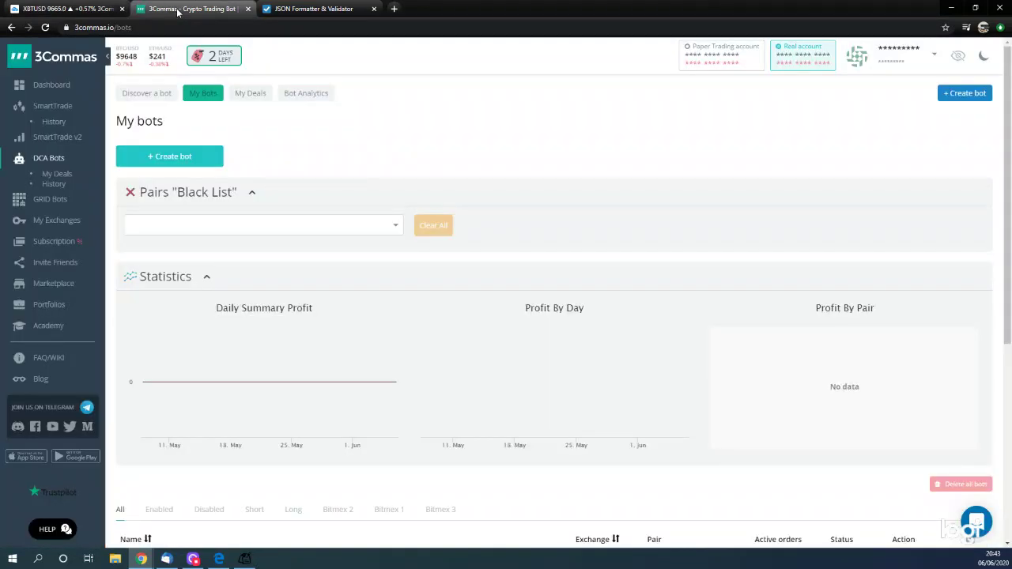
{"action": "left_click", "coordinate": [49, 157]}
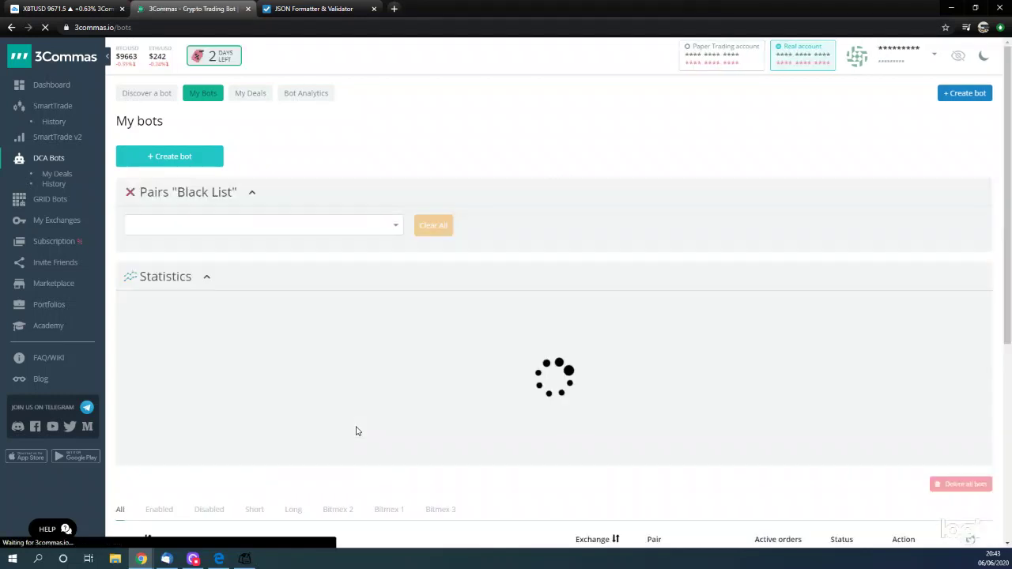
{"action": "scroll", "coordinate": [356, 430], "scroll_direction": "down", "scroll_amount": 4}
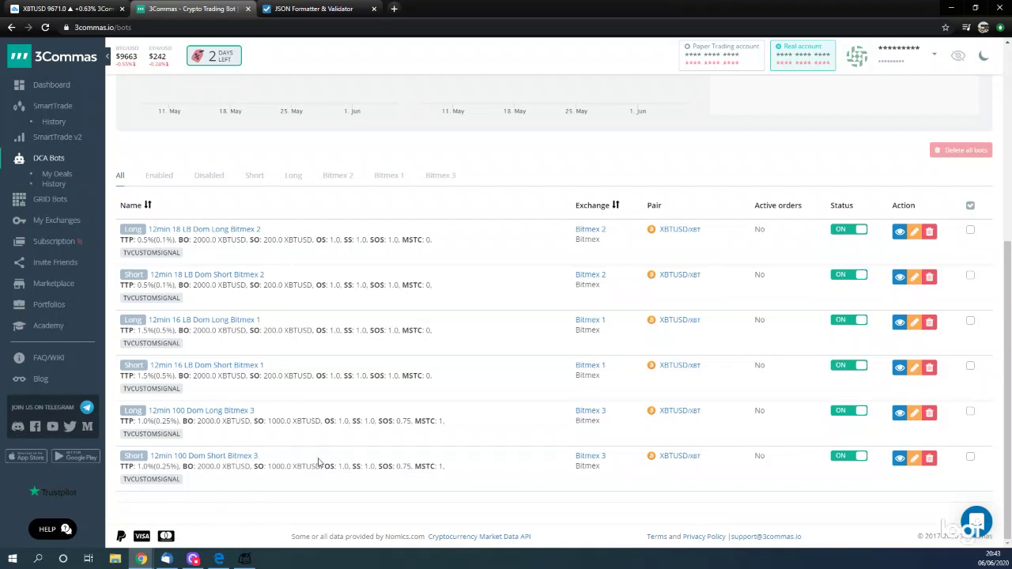
{"action": "left_click", "coordinate": [225, 416]}
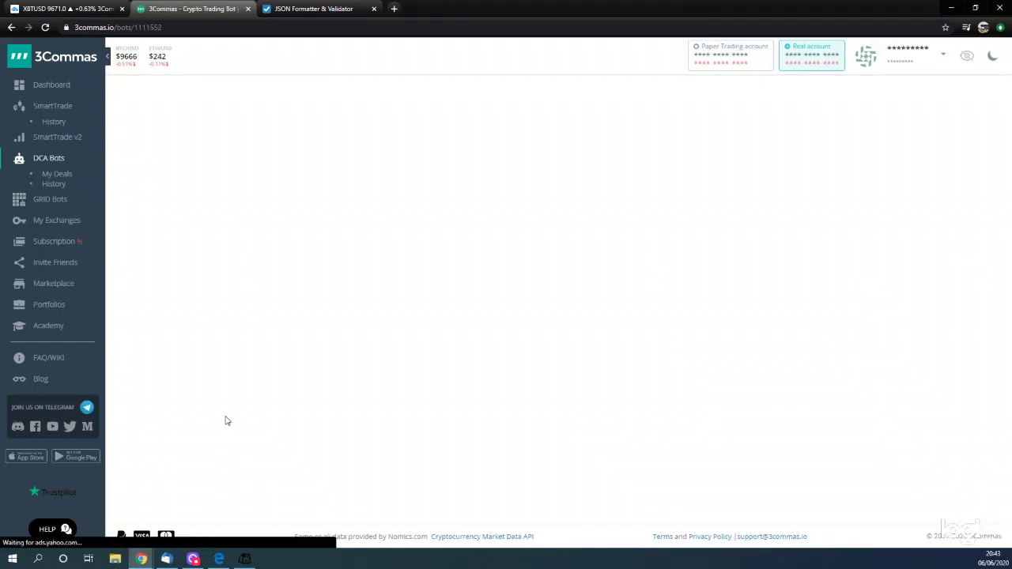
- Reveal the long bot's message for deal start signal and copy the full JSON object
{"action": "scroll", "coordinate": [296, 375], "scroll_direction": "down", "scroll_amount": 5}
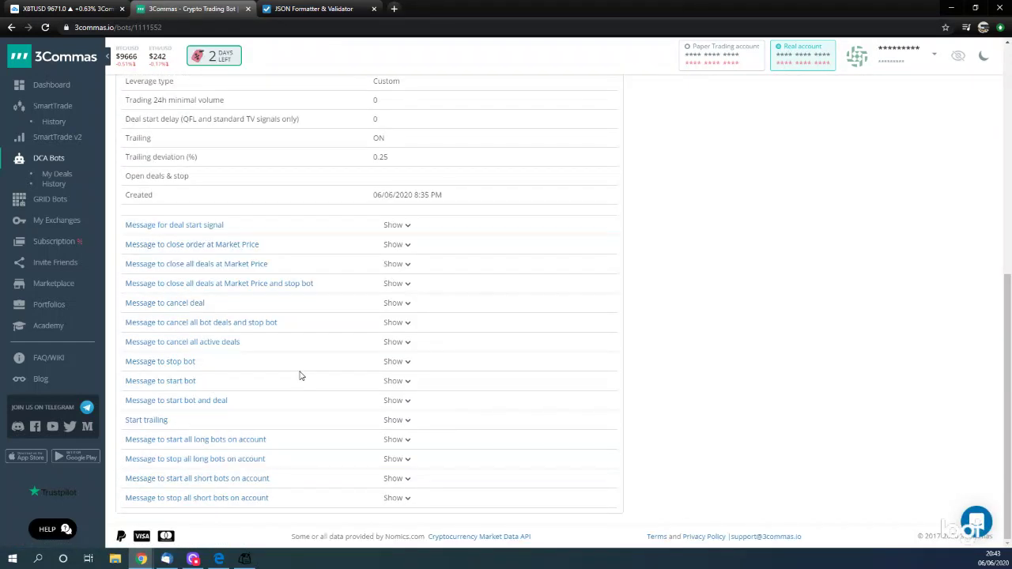
{"action": "scroll", "coordinate": [300, 374], "scroll_direction": "up", "scroll_amount": 1}
{"action": "left_click", "coordinate": [220, 282]}
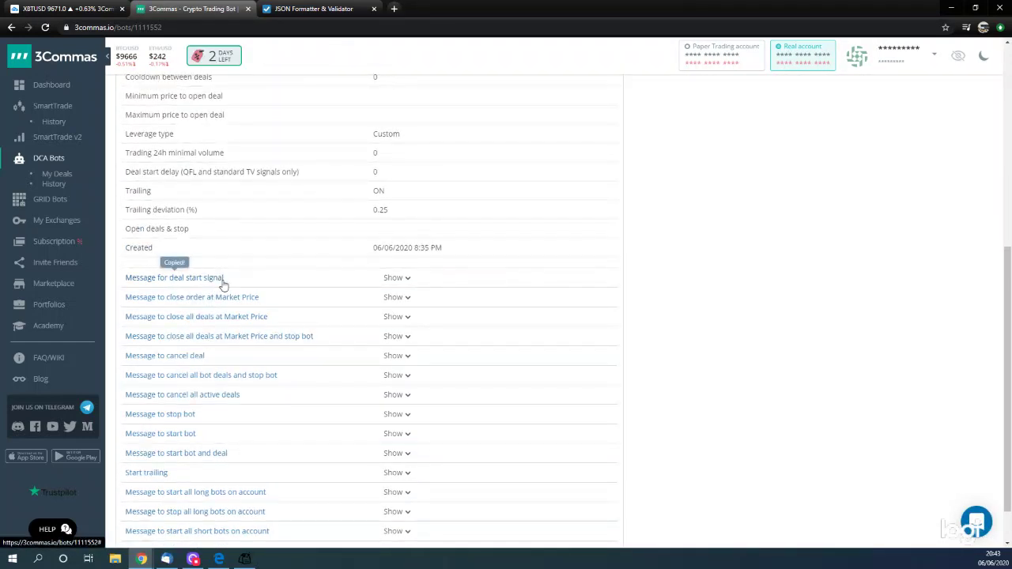
{"action": "left_click", "coordinate": [395, 280]}
{"action": "left_click_drag", "start_coordinate": [398, 340], "coordinate": [384, 291]}
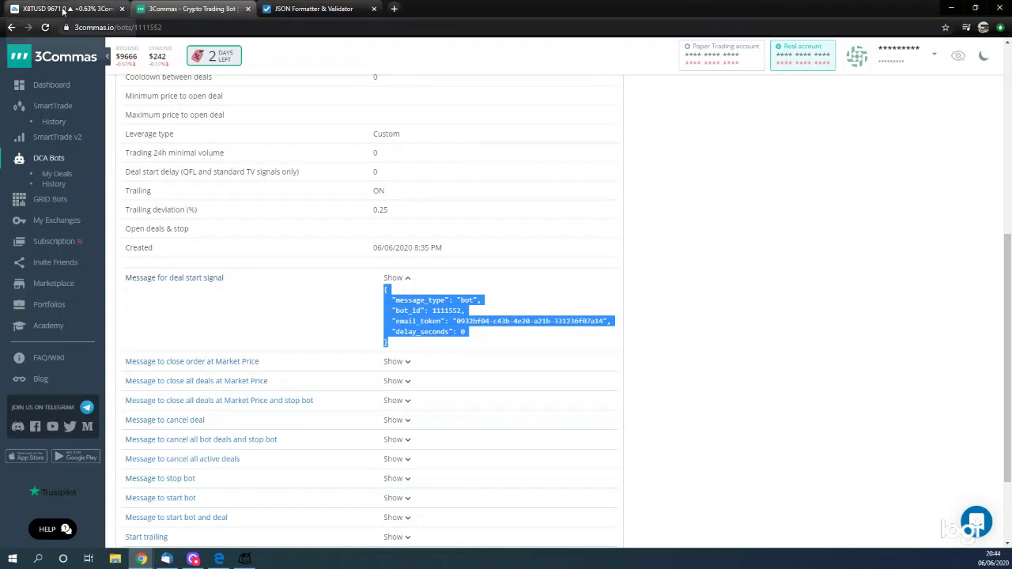
- Switch to TradingView, replace the Long alert's message with the copied deal start JSON, including its email token, and create the alert
{"action": "left_click", "coordinate": [61, 10]}
{"action": "left_click", "coordinate": [491, 394]}
{"action": "key", "text": "ctrl+a"}
{"action": "key", "text": "ctrl+v"}
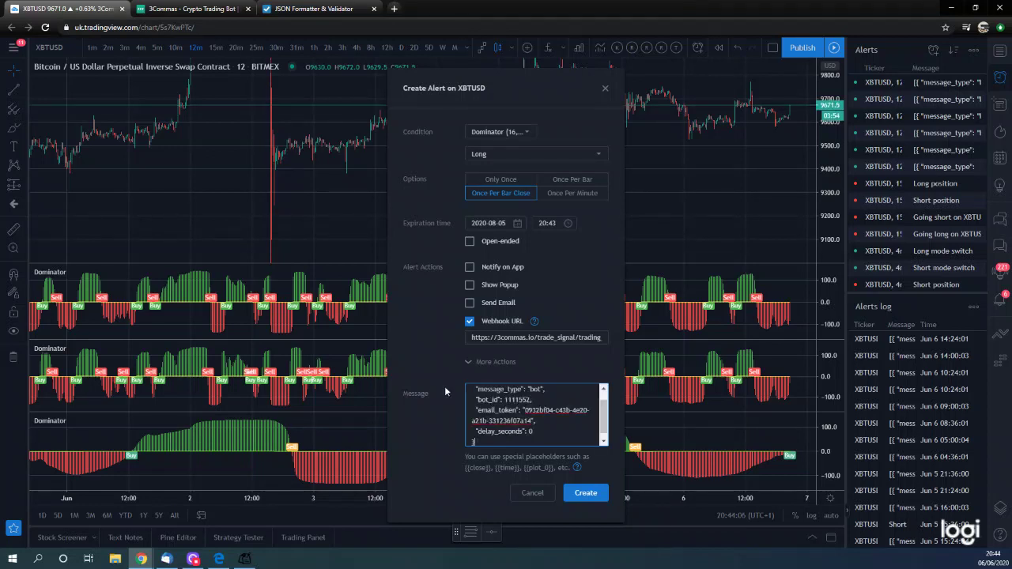
{"action": "scroll", "coordinate": [536, 415], "scroll_direction": "up", "scroll_amount": 1}
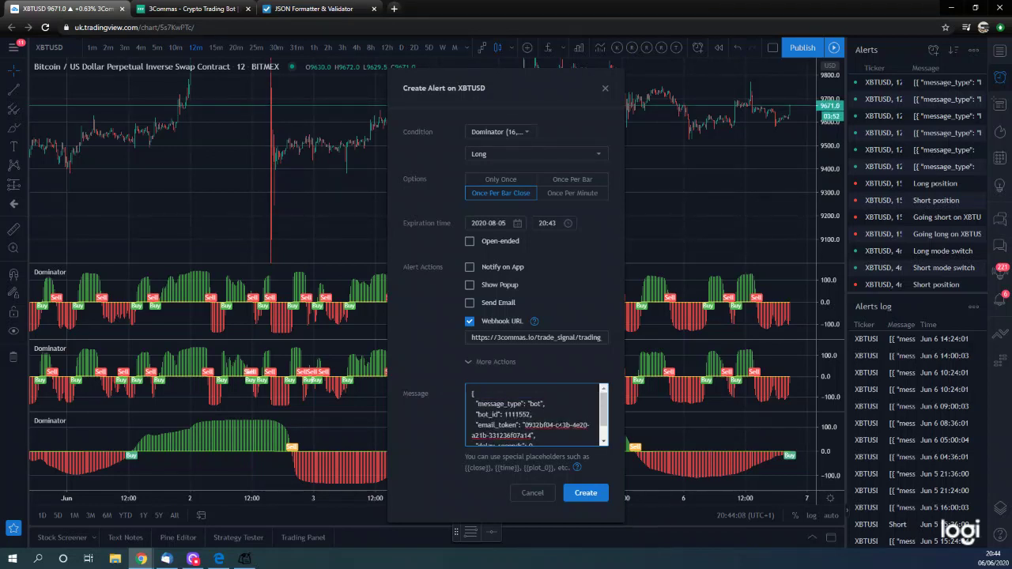
{"action": "scroll", "coordinate": [560, 425], "scroll_direction": "down", "scroll_amount": 1}
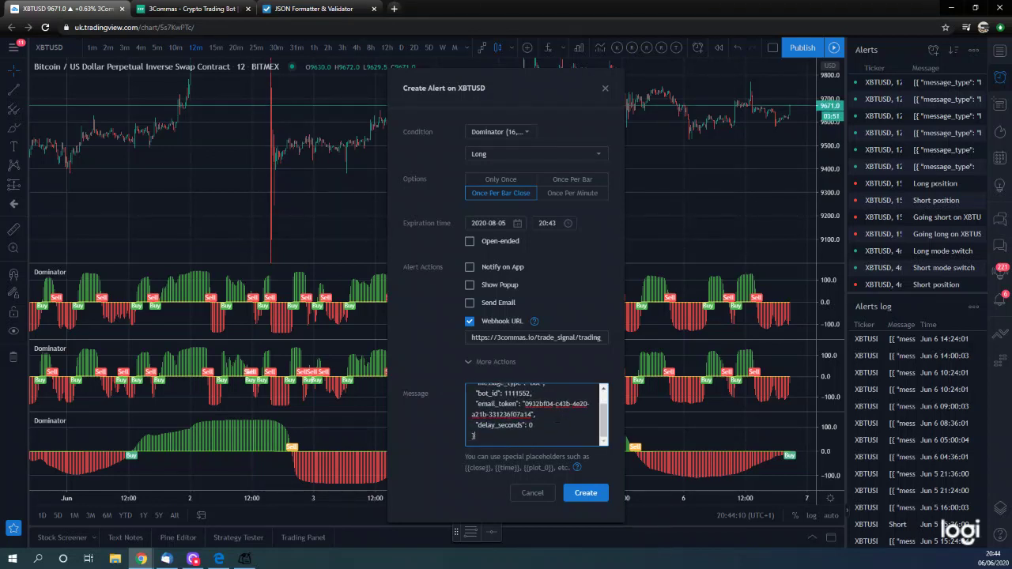
{"action": "scroll", "coordinate": [556, 418], "scroll_direction": "up", "scroll_amount": 1}
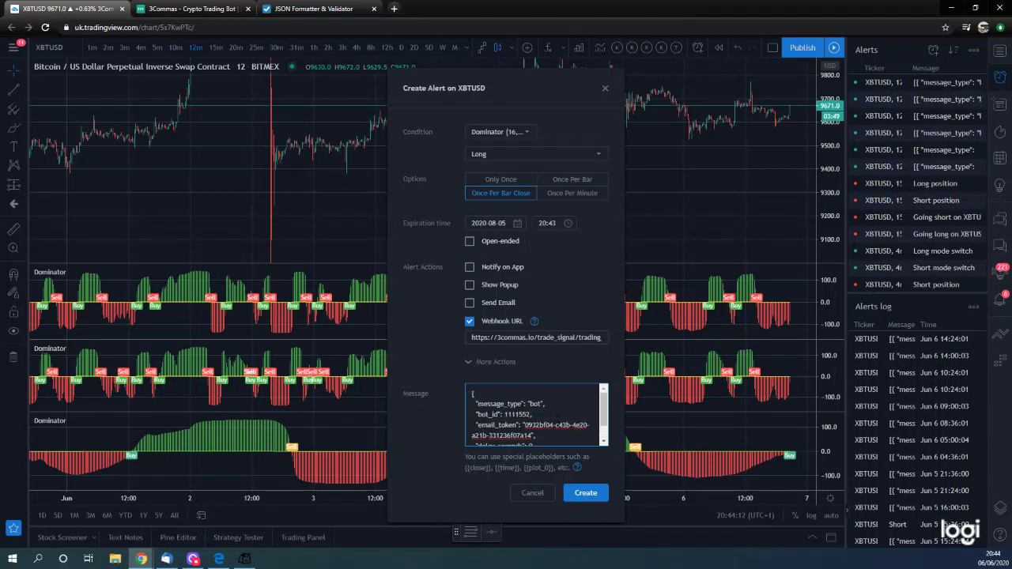
{"action": "scroll", "coordinate": [556, 418], "scroll_direction": "down", "scroll_amount": 1}
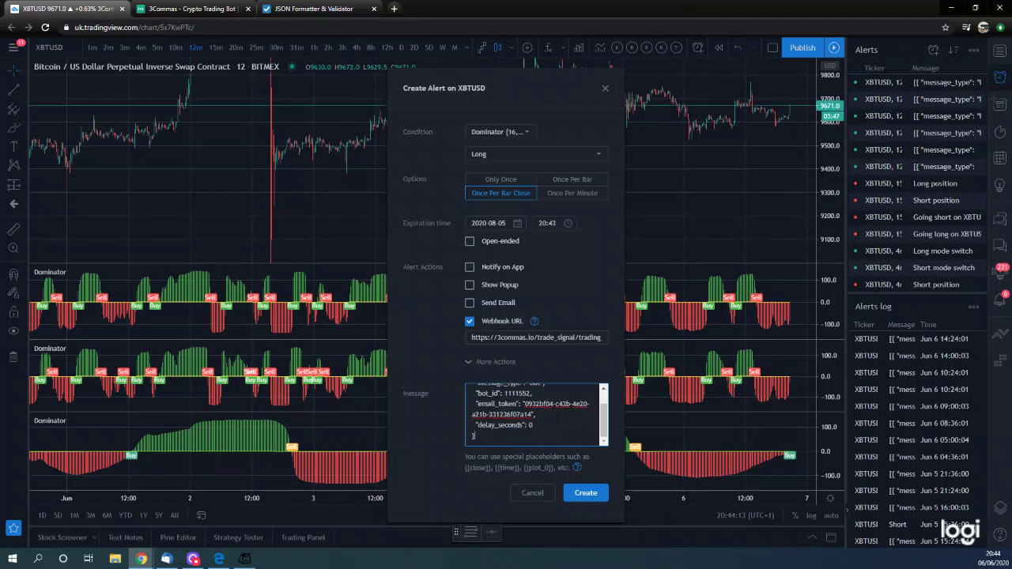
{"action": "left_click", "coordinate": [578, 497]}
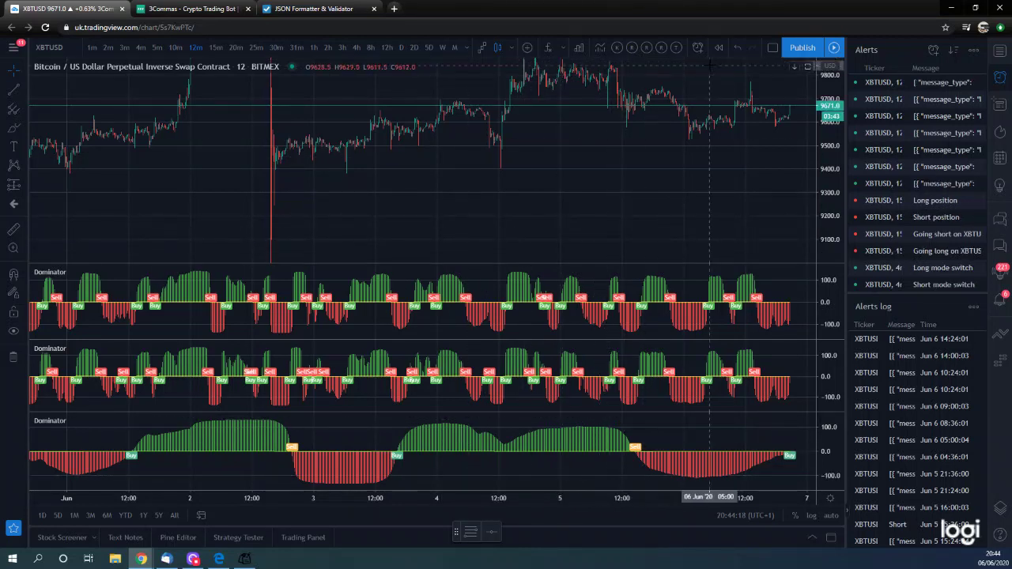
- Start another XBTUSD alert and set its condition to Dominator (16) Short
{"action": "left_click", "coordinate": [699, 49]}
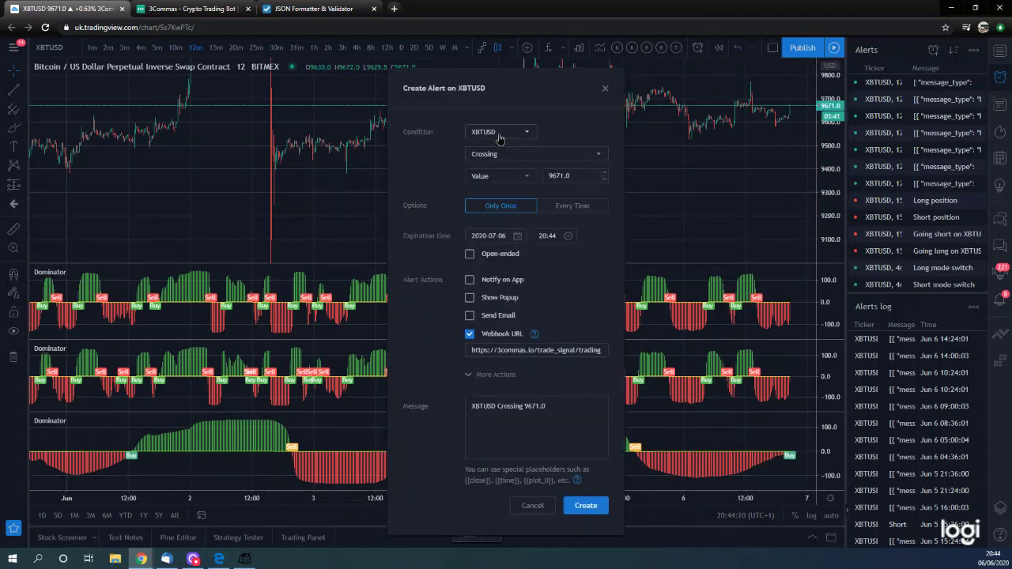
{"action": "left_click", "coordinate": [499, 139]}
{"action": "left_click", "coordinate": [495, 186]}
{"action": "left_click", "coordinate": [499, 138]}
{"action": "left_click", "coordinate": [540, 136]}
{"action": "left_click", "coordinate": [498, 125]}
{"action": "left_click", "coordinate": [495, 163]}
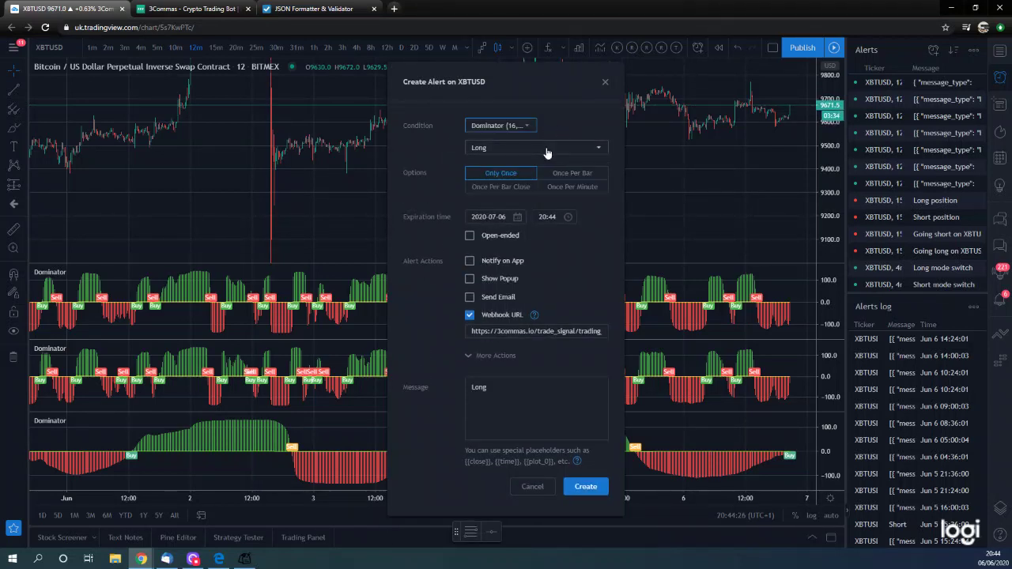
{"action": "left_click", "coordinate": [541, 147]}
{"action": "left_click", "coordinate": [494, 163]}
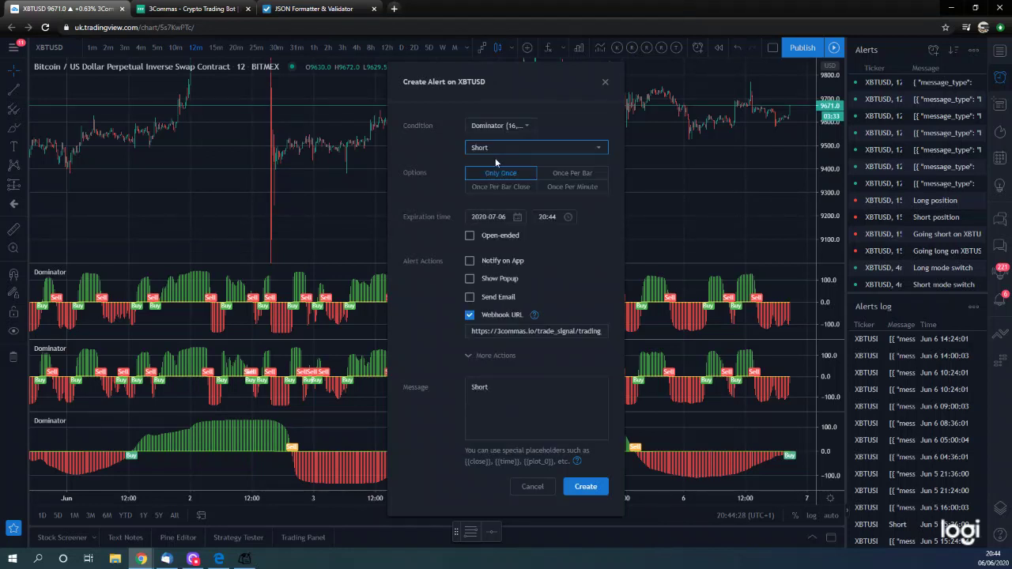
- Set the Short alert to trigger once per bar close and expire on 2020-08-05
{"action": "left_click", "coordinate": [481, 190]}
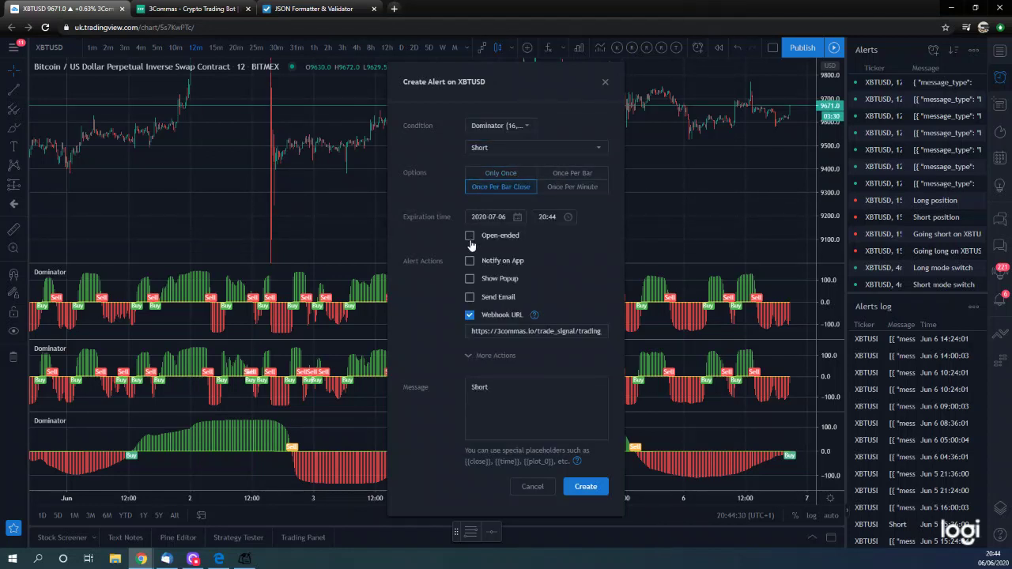
{"action": "left_click", "coordinate": [516, 218]}
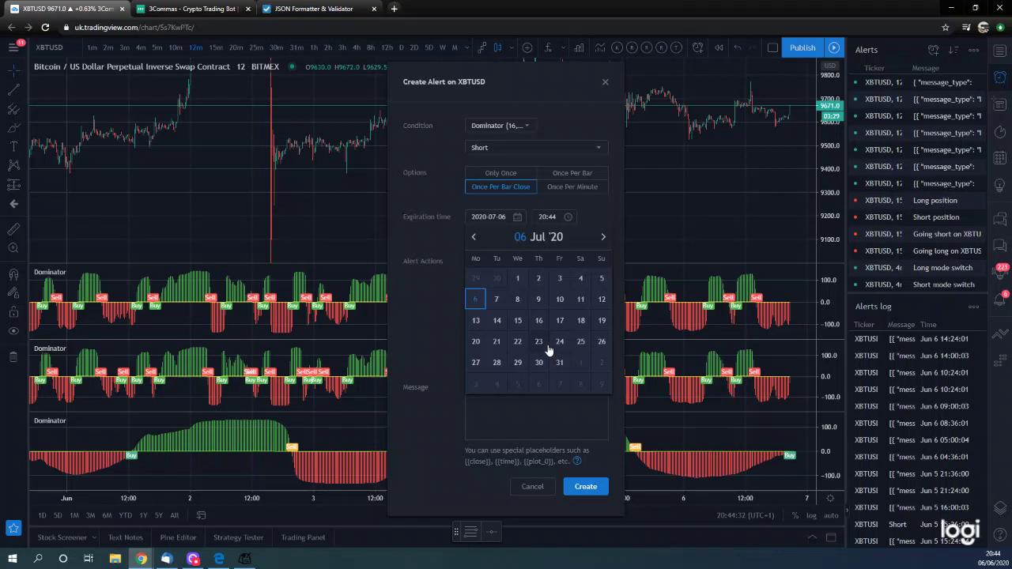
{"action": "left_click", "coordinate": [603, 237]}
{"action": "left_click", "coordinate": [515, 299]}
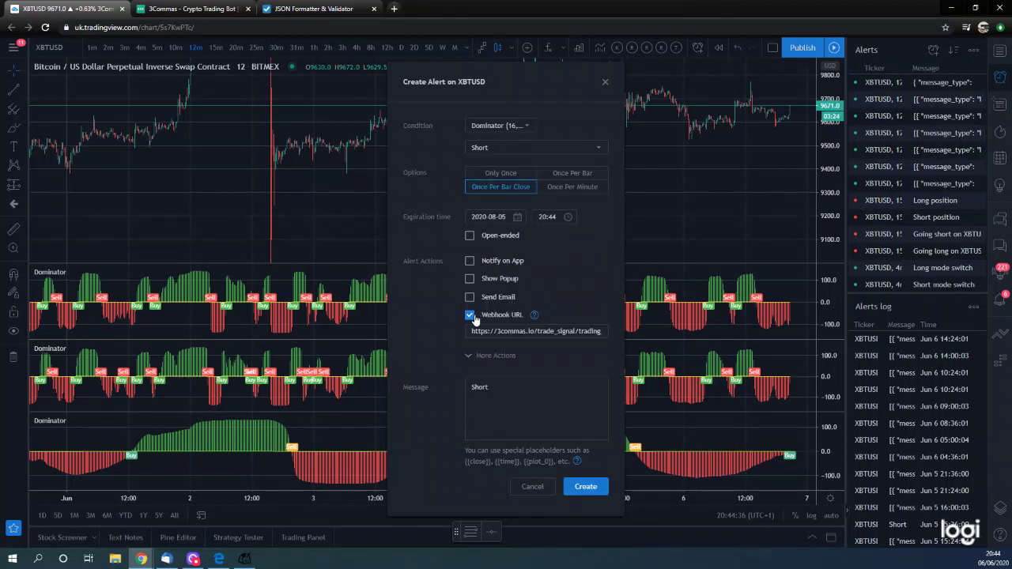
{"action": "left_click", "coordinate": [491, 356]}
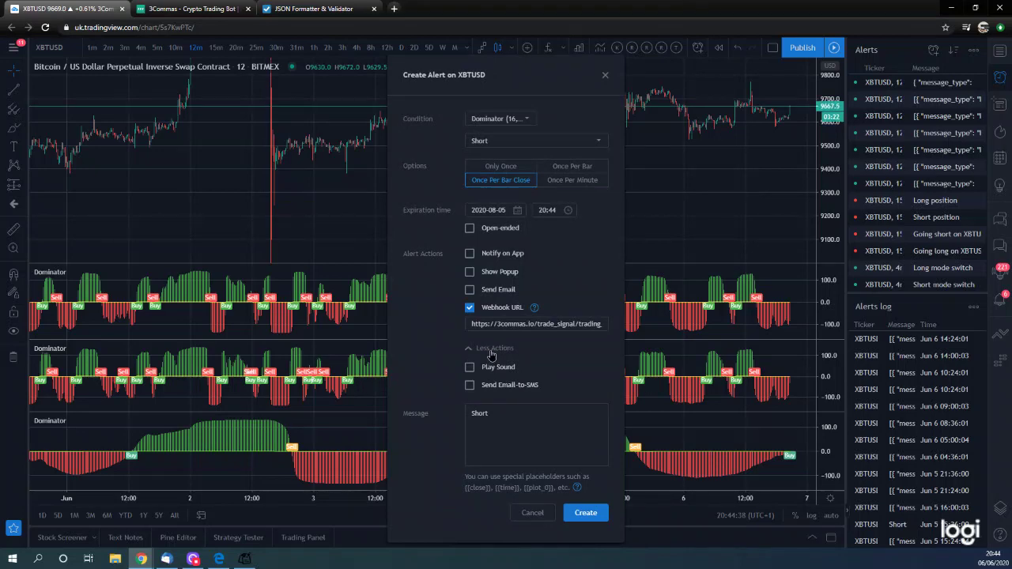
{"action": "left_click", "coordinate": [492, 352]}
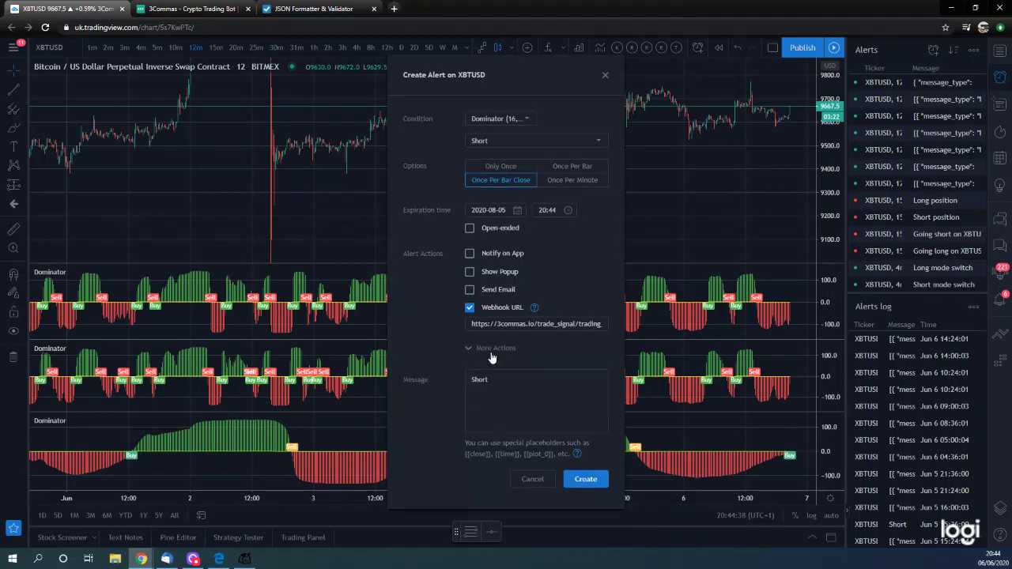
- Switch to 3Commas and open the 12min 100 Dom Short Bitmex 3 bot from the DCA bots list
{"action": "left_click", "coordinate": [200, 9]}
{"action": "scroll", "coordinate": [321, 268], "scroll_direction": "up", "scroll_amount": 5}
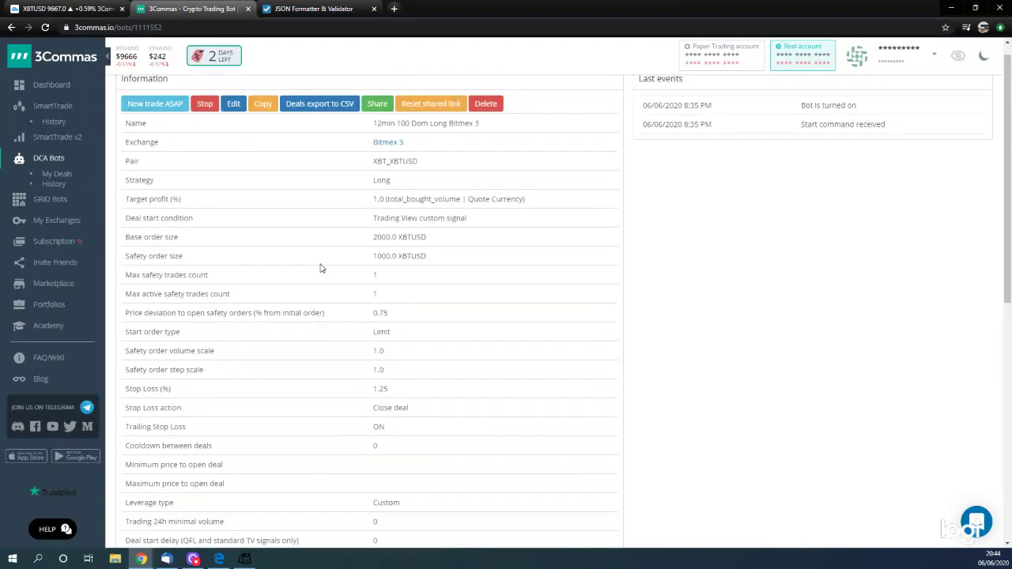
{"action": "left_click", "coordinate": [51, 161]}
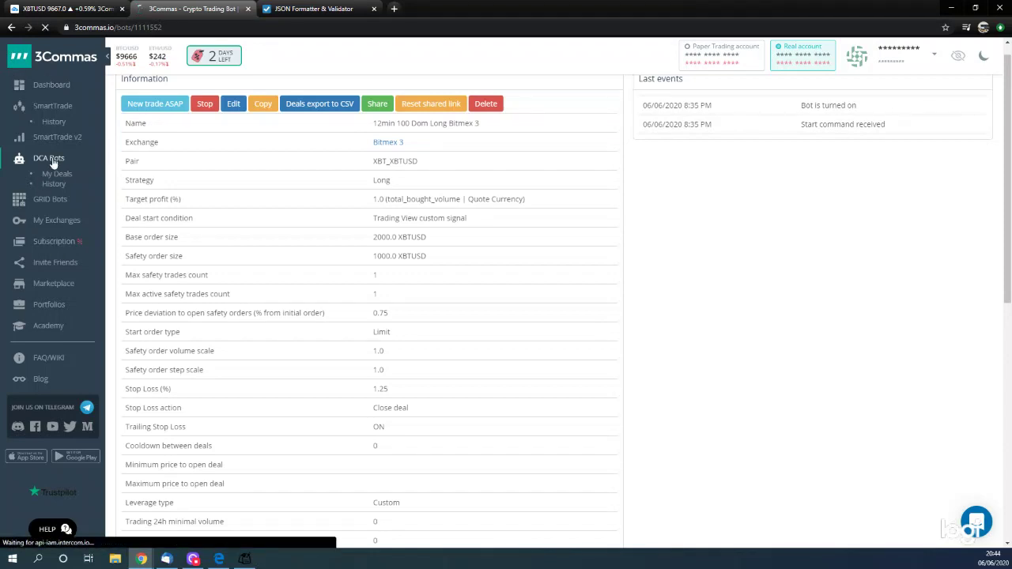
{"action": "scroll", "coordinate": [304, 348], "scroll_direction": "down", "scroll_amount": 5}
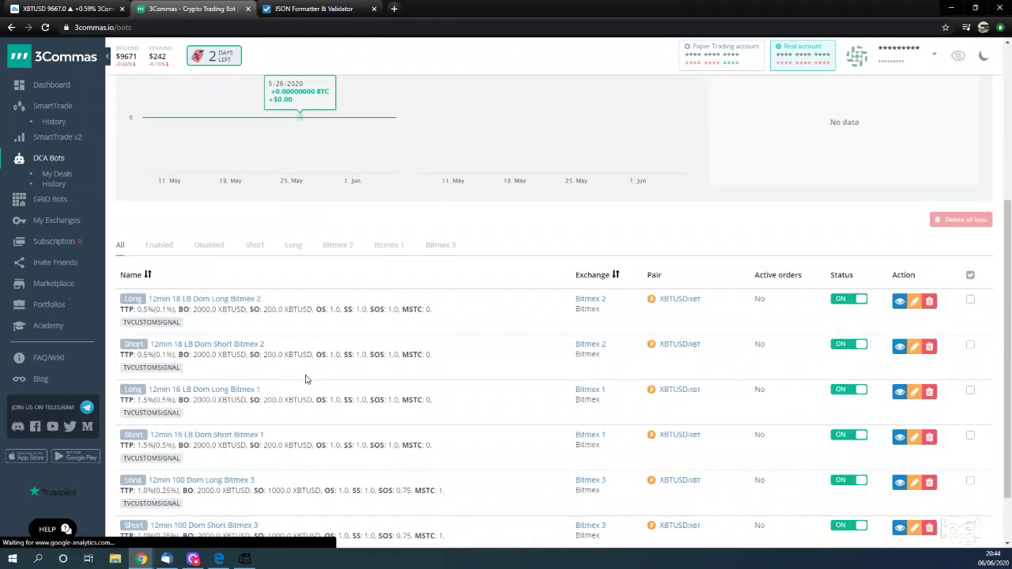
{"action": "left_click", "coordinate": [212, 457]}
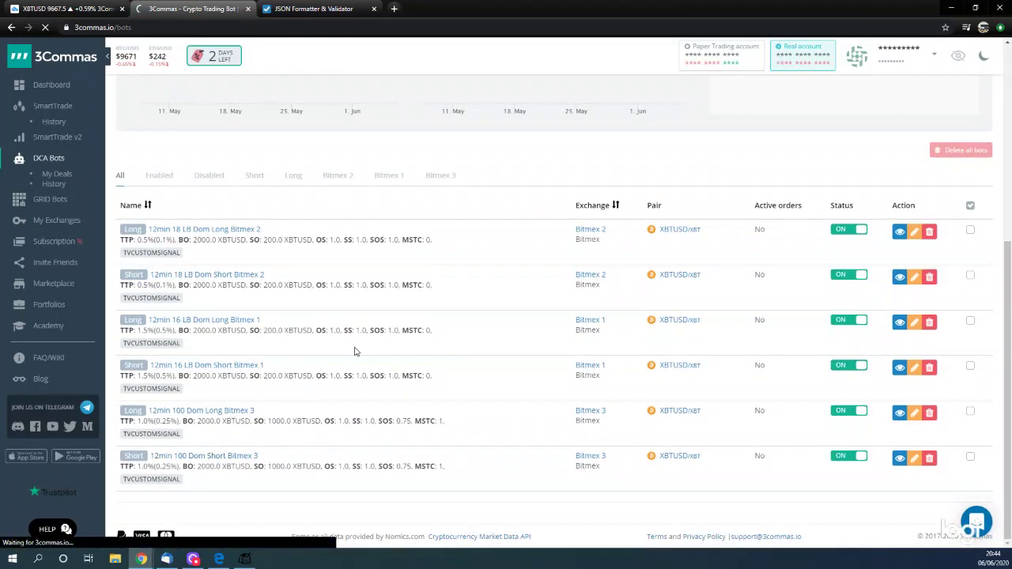
- Reveal the short bot's message for deal start signal and copy the full JSON object
{"action": "scroll", "coordinate": [355, 350], "scroll_direction": "down", "scroll_amount": 4}
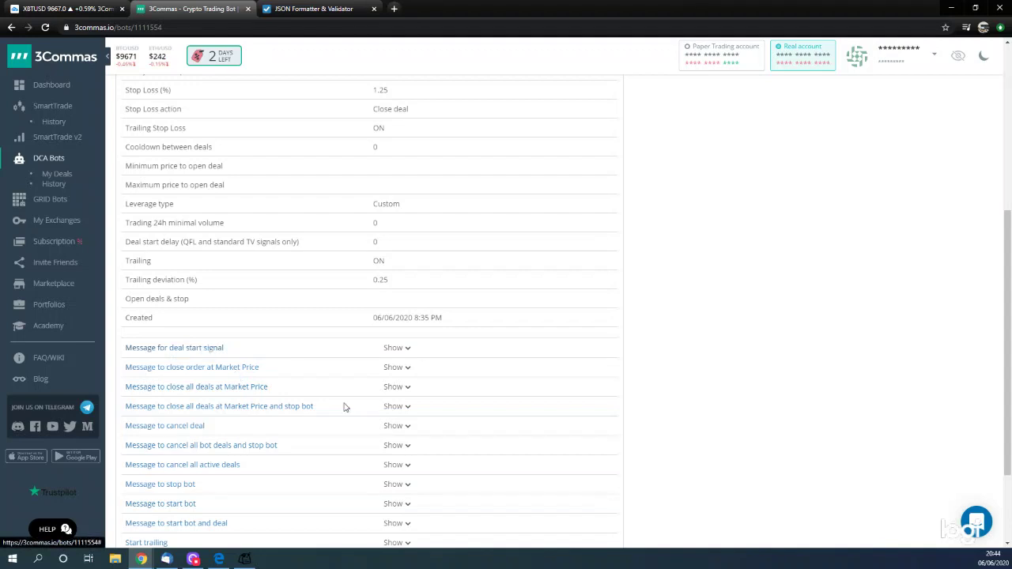
{"action": "left_click", "coordinate": [404, 349]}
{"action": "left_click_drag", "start_coordinate": [388, 413], "coordinate": [386, 362]}
{"action": "key", "text": "ctrl+c"}
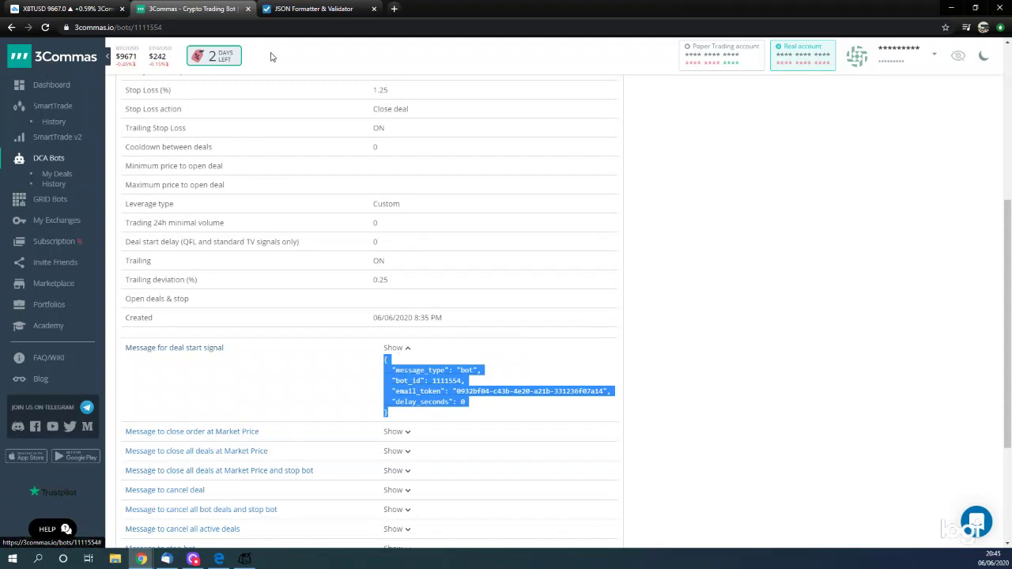
- Switch to TradingView, fill the Short alert's message with the copied deal start JSON, including its email token, and create the alert
{"action": "left_click", "coordinate": [63, 9]}
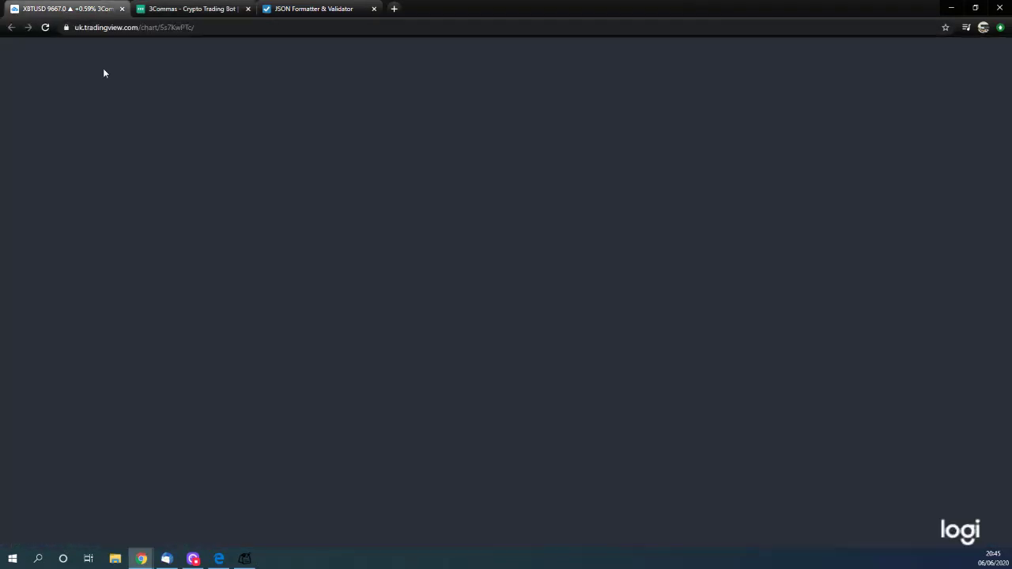
{"action": "left_click", "coordinate": [491, 379]}
{"action": "key", "text": "ctrl+v"}
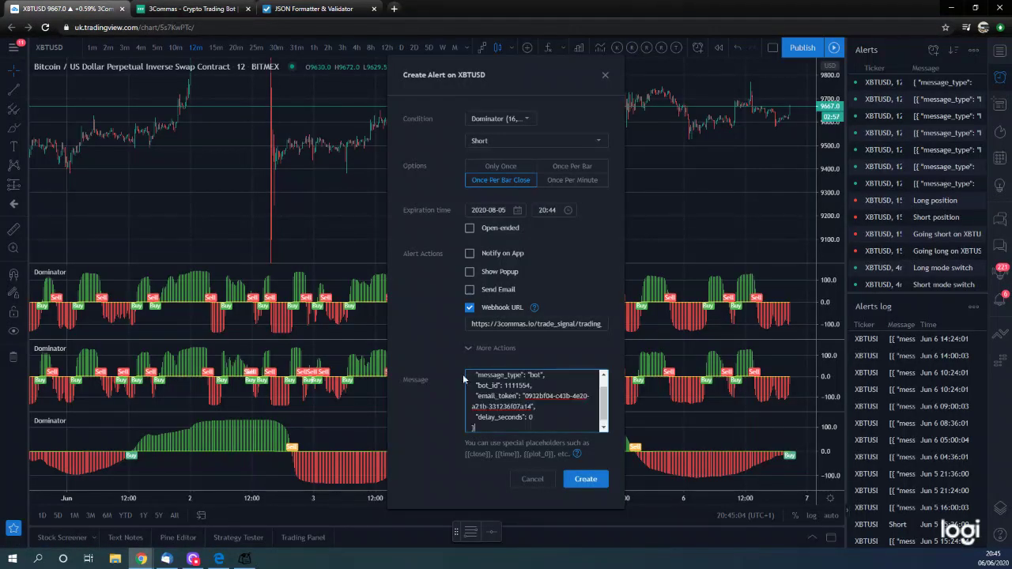
{"action": "left_click", "coordinate": [583, 478]}
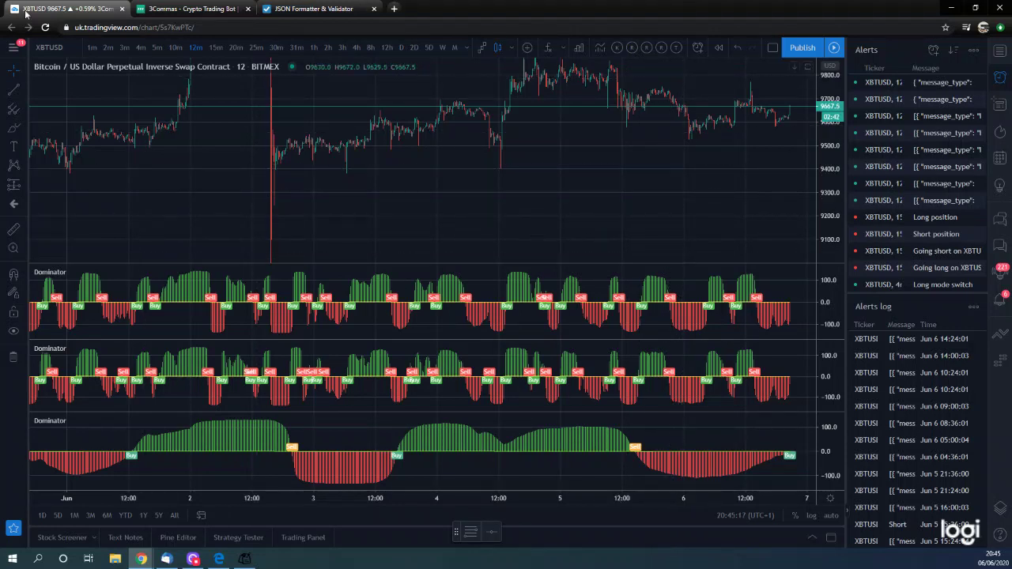
- Switch to 3Commas, open the DCA bots list and stop the 12min 100 Dom Long Bitmex 3 bot
{"action": "left_click", "coordinate": [177, 10]}
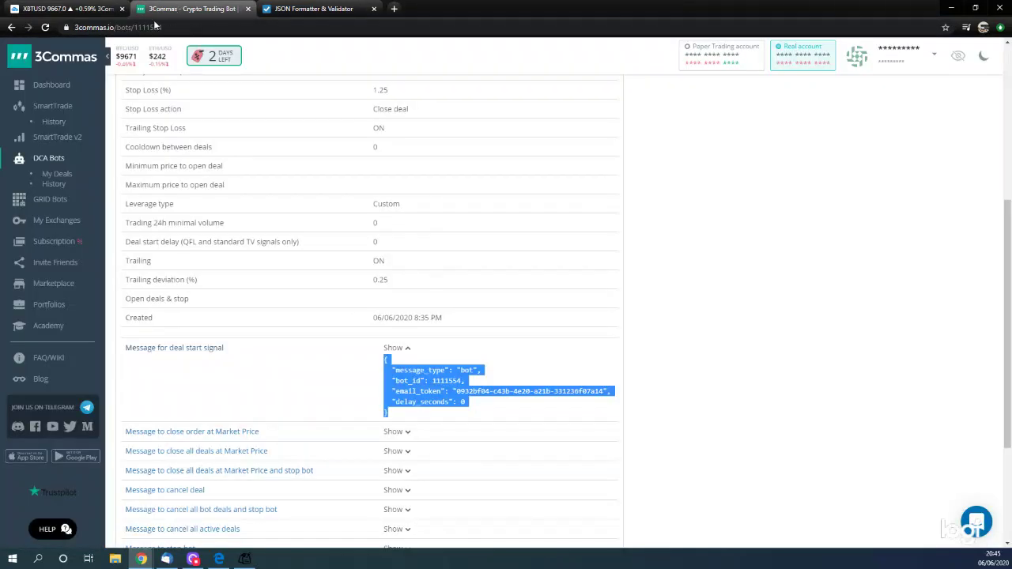
{"action": "left_click", "coordinate": [52, 162]}
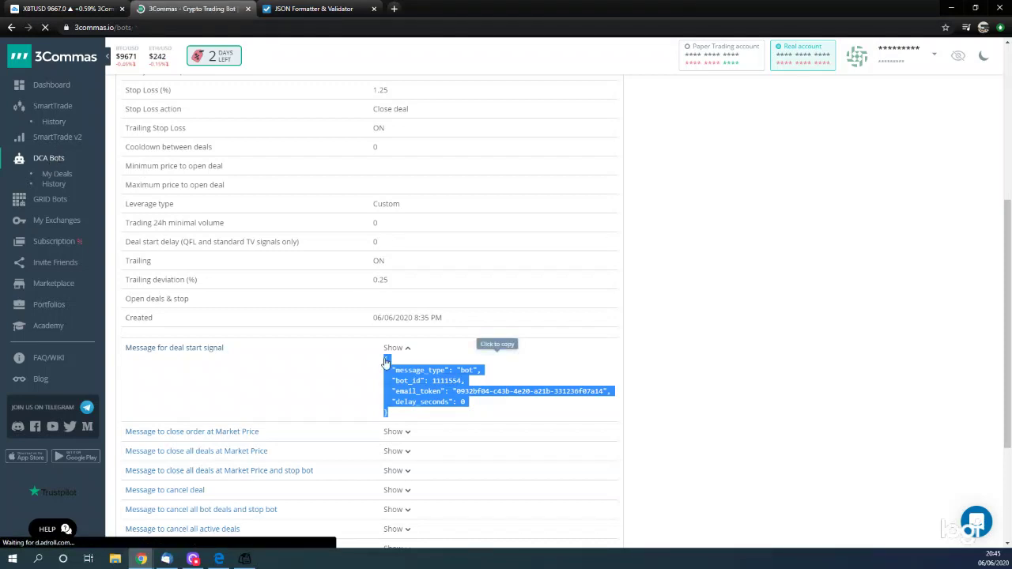
{"action": "scroll", "coordinate": [541, 423], "scroll_direction": "down", "scroll_amount": 2}
{"action": "scroll", "coordinate": [543, 425], "scroll_direction": "down", "scroll_amount": 2}
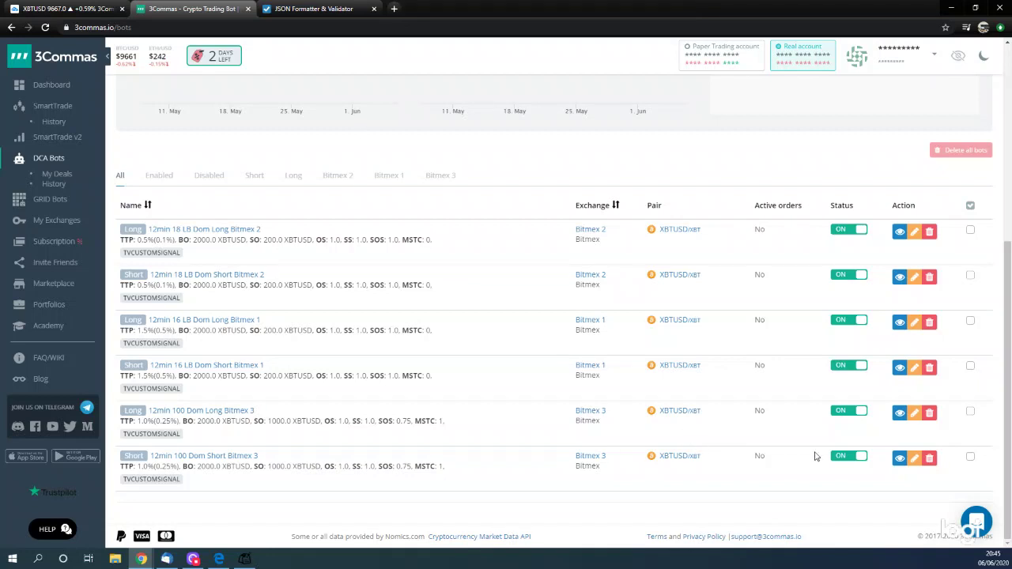
{"action": "left_click", "coordinate": [851, 412]}
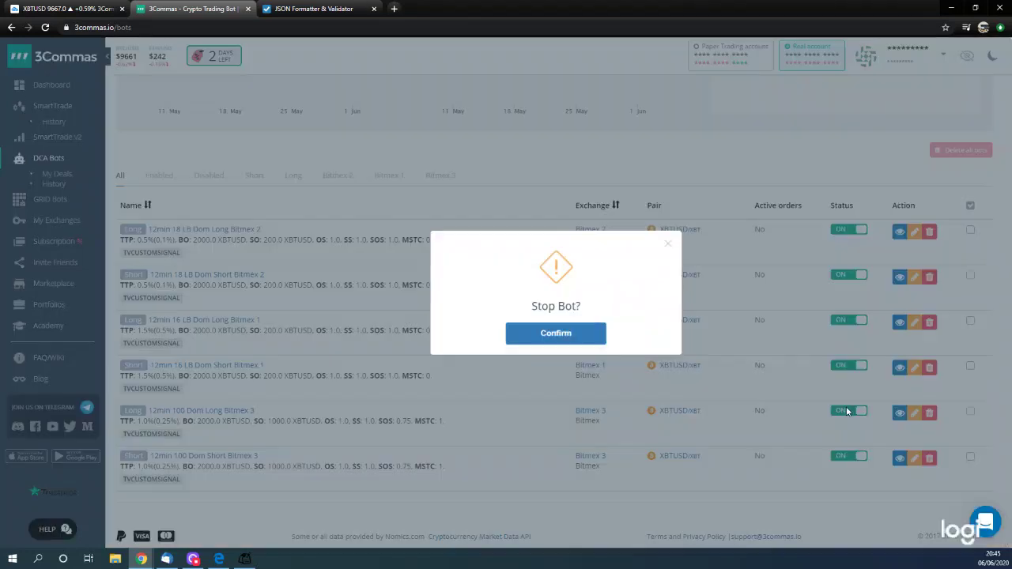
{"action": "left_click", "coordinate": [567, 340]}
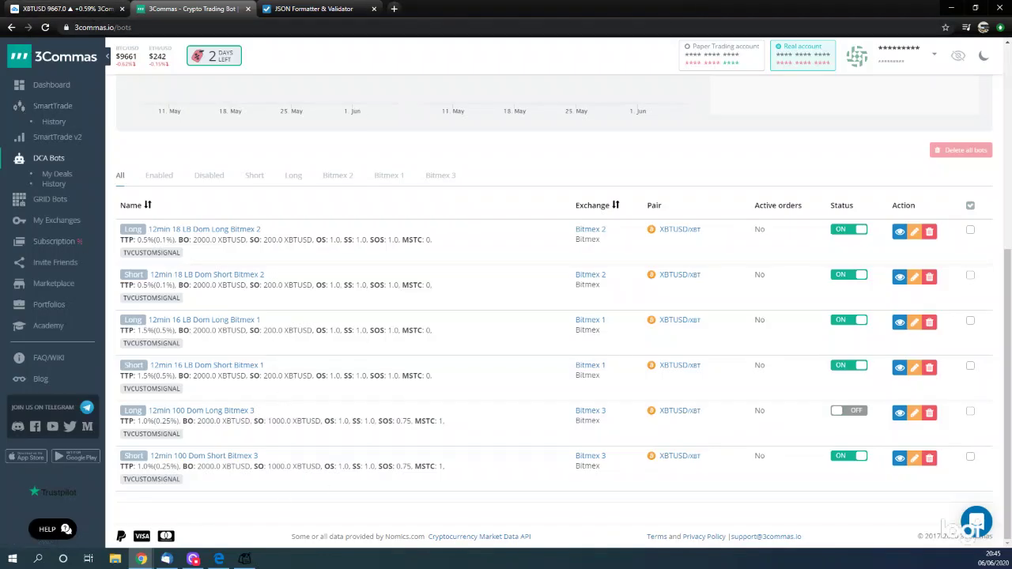
- Switch to TradingView and examine the latest Dominator signals and bar countdown on the 12-minute XBTUSD chart
{"action": "left_click", "coordinate": [63, 9]}
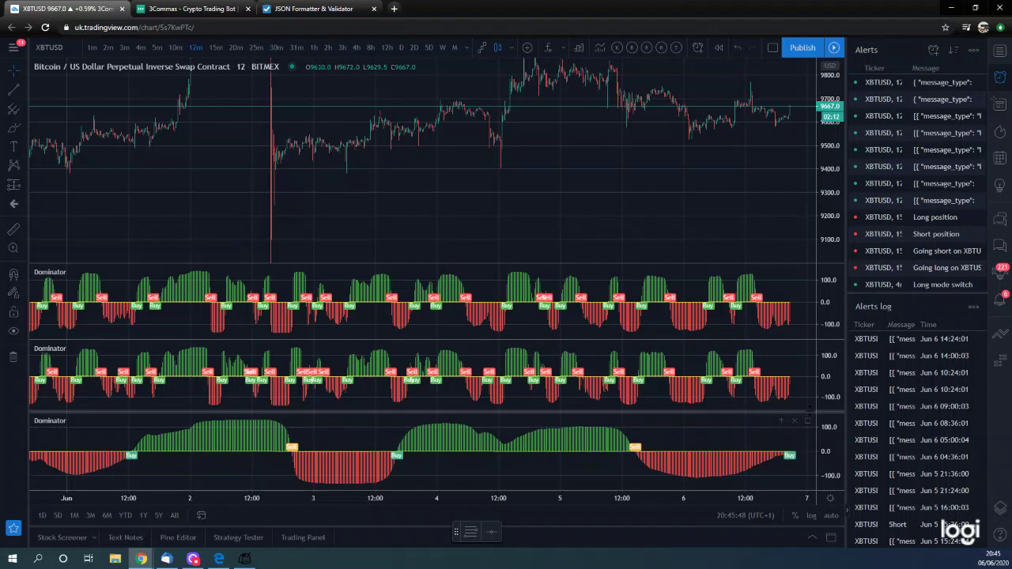
{"action": "left_click", "coordinate": [195, 9]}
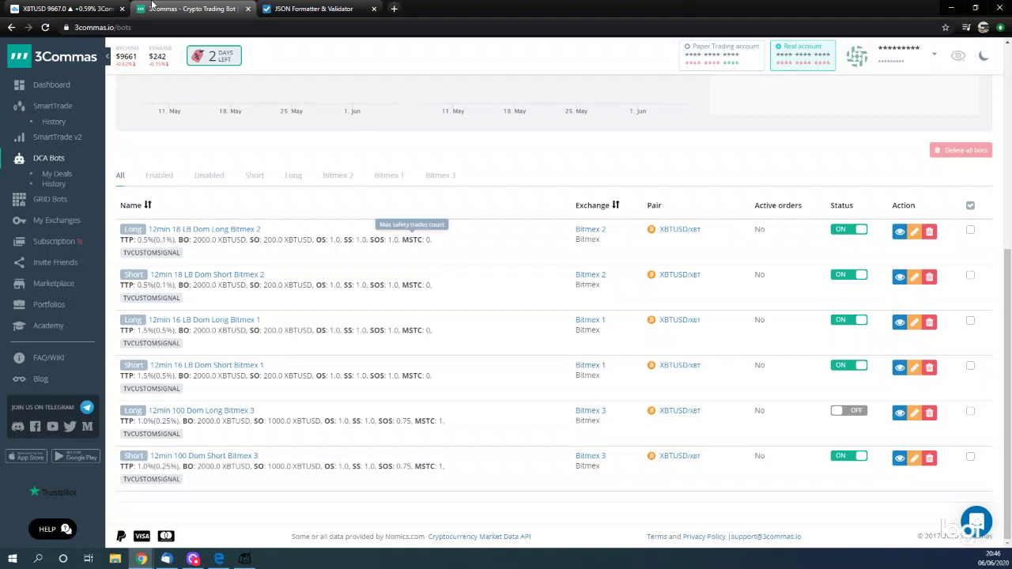
{"action": "left_click", "coordinate": [63, 8]}
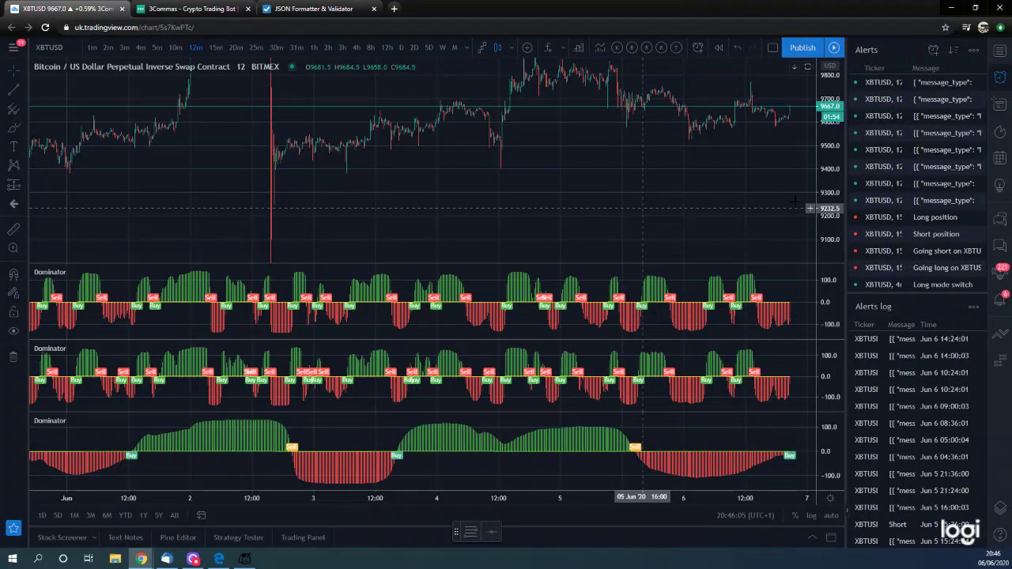
{"action": "scroll", "coordinate": [676, 208], "scroll_direction": "up", "scroll_amount": 1}
{"action": "left_click_drag", "start_coordinate": [828, 159], "coordinate": [828, 197]}
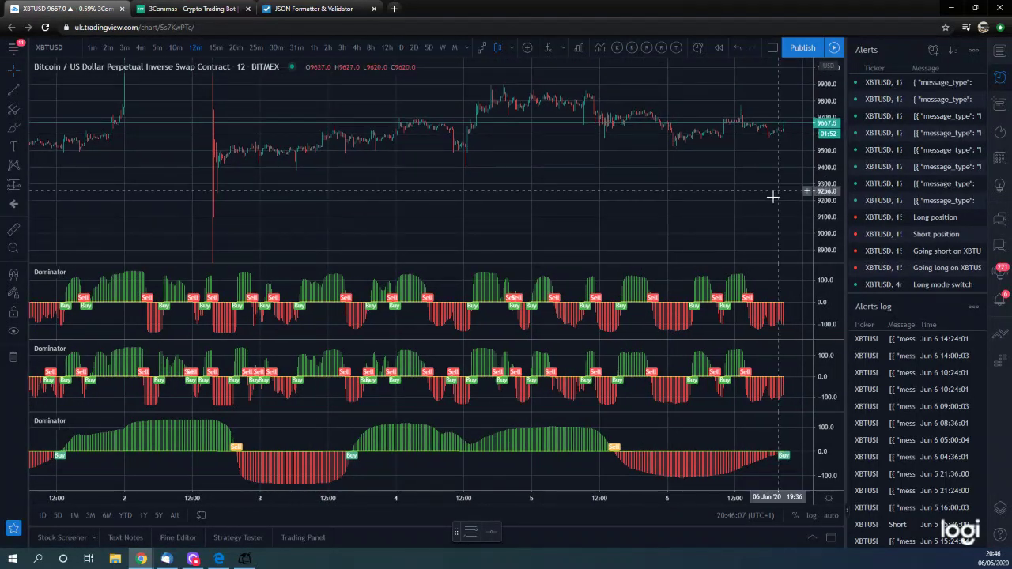
{"action": "scroll", "coordinate": [741, 210], "scroll_direction": "up", "scroll_amount": 1}
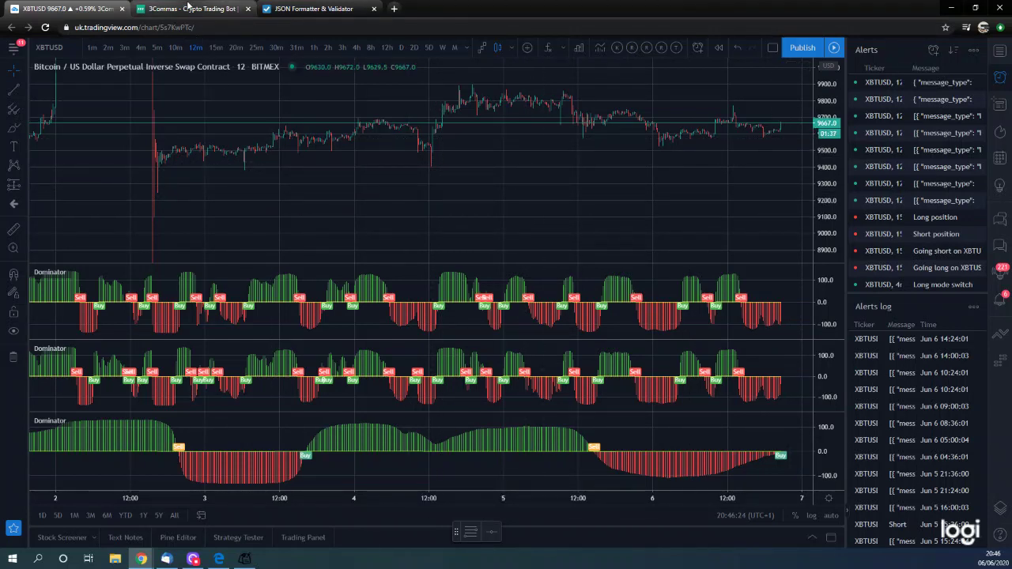
{"action": "mouse_move", "coordinate": [833, 181]}
{"action": "left_mouse_down"}
{"action": "mouse_move", "coordinate": [832, 214]}
{"action": "mouse_move", "coordinate": [831, 172]}
{"action": "left_mouse_up"}
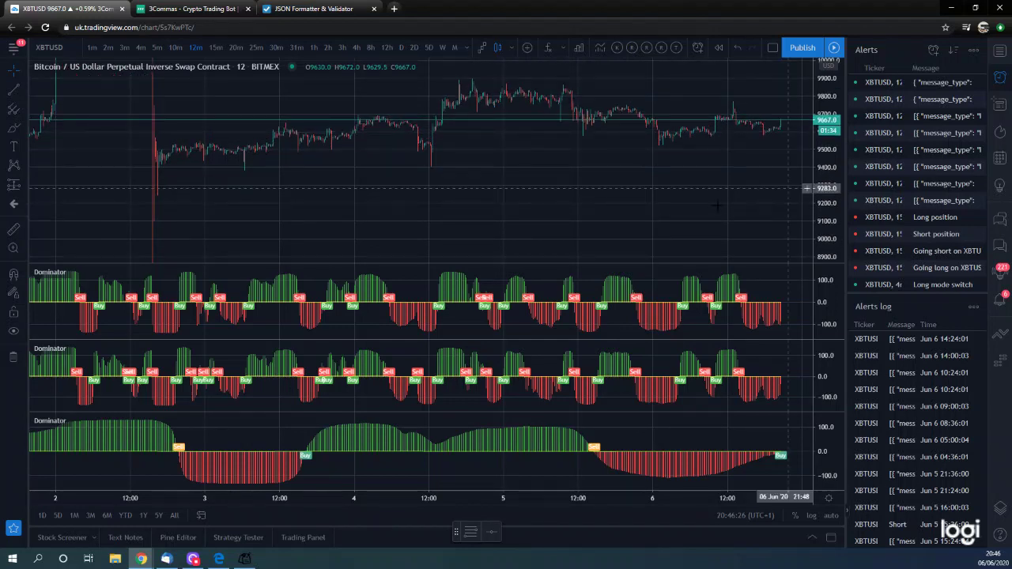
{"action": "left_click", "coordinate": [195, 10]}
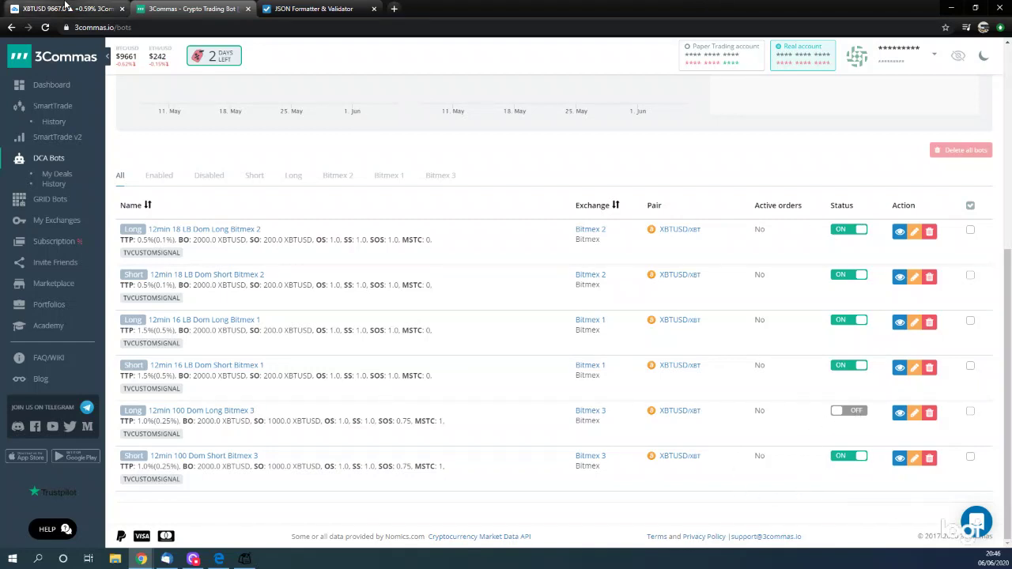
{"action": "left_click", "coordinate": [67, 8]}
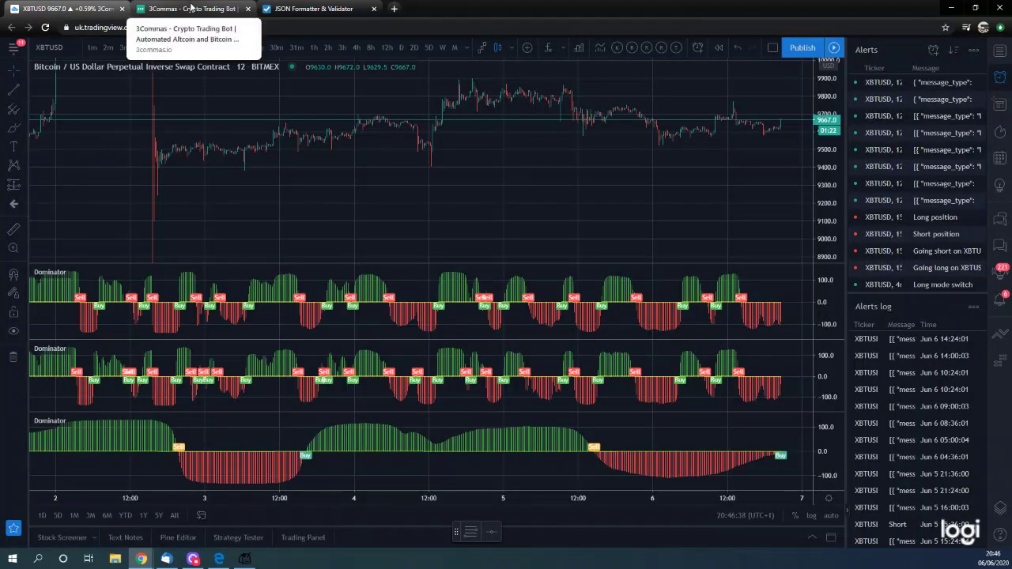
{"action": "left_click", "coordinate": [191, 8]}
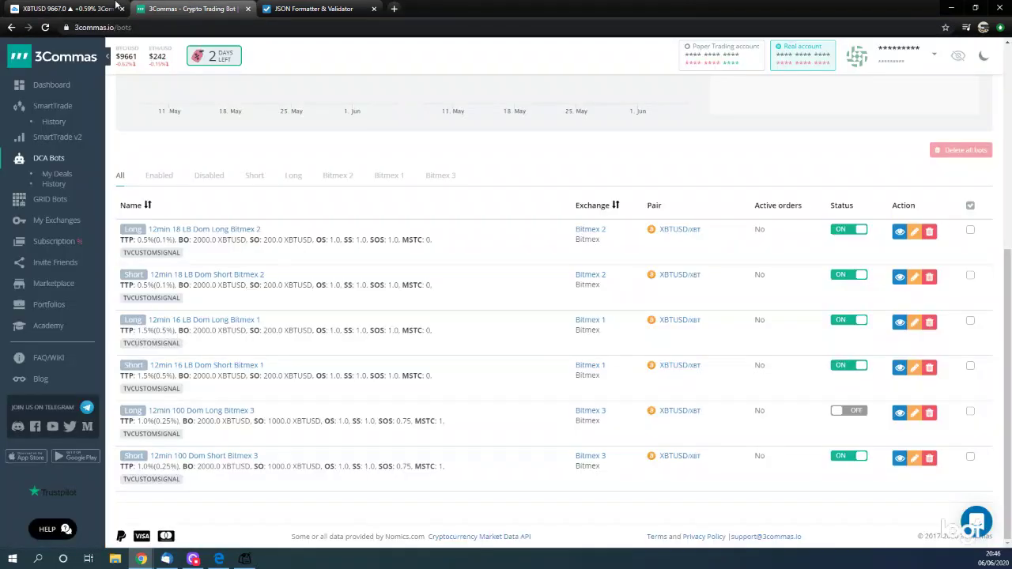
{"action": "left_click", "coordinate": [69, 7]}
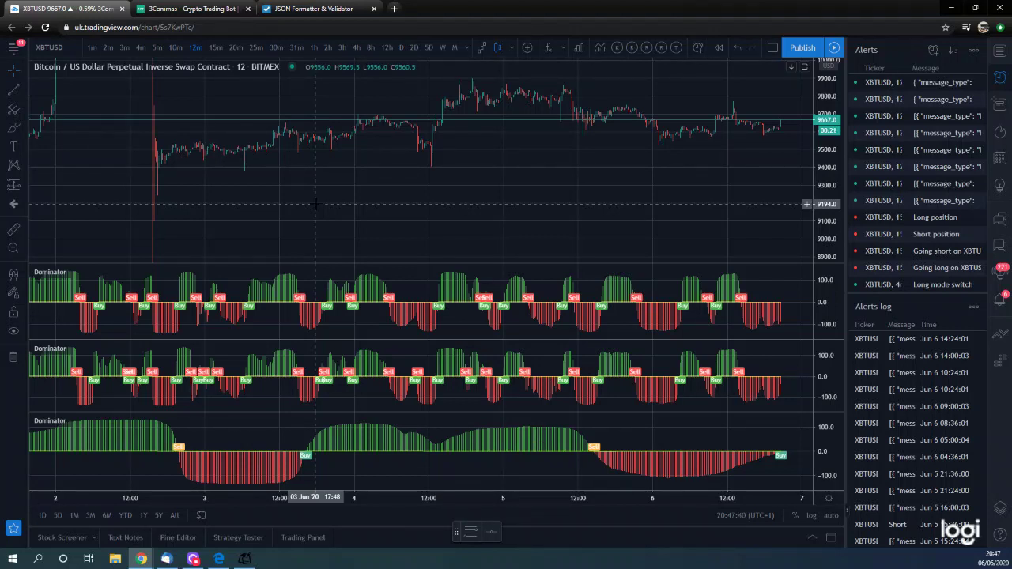
{"action": "left_click", "coordinate": [201, 10]}
{"action": "left_click", "coordinate": [71, 12]}
{"action": "left_click", "coordinate": [190, 9]}
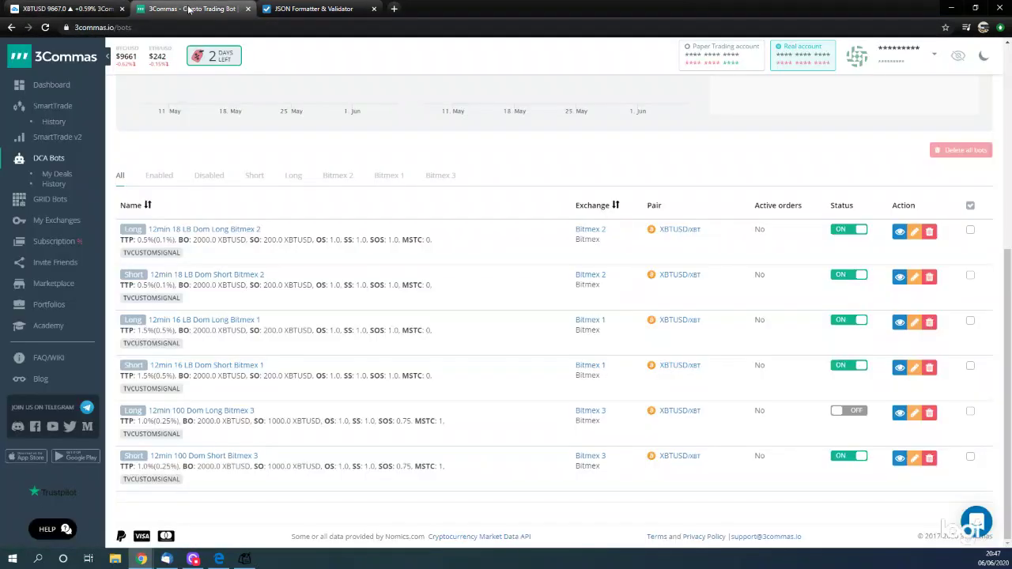
{"action": "left_click", "coordinate": [59, 9]}
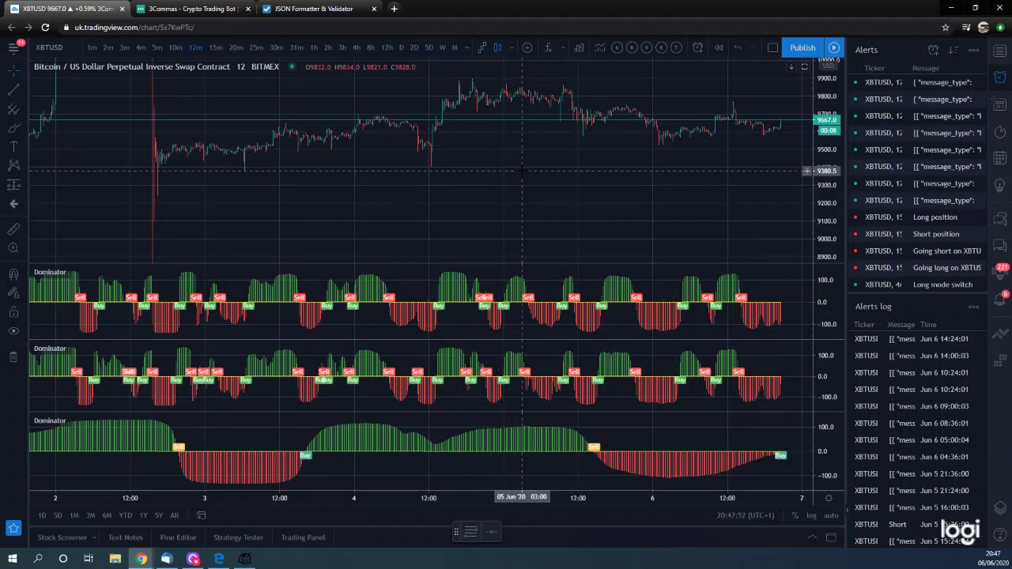
- Switch to 3Commas and reload the DCA bots list to check the on/off status of the two Bitmex 3 bots
{"action": "left_click", "coordinate": [203, 9]}
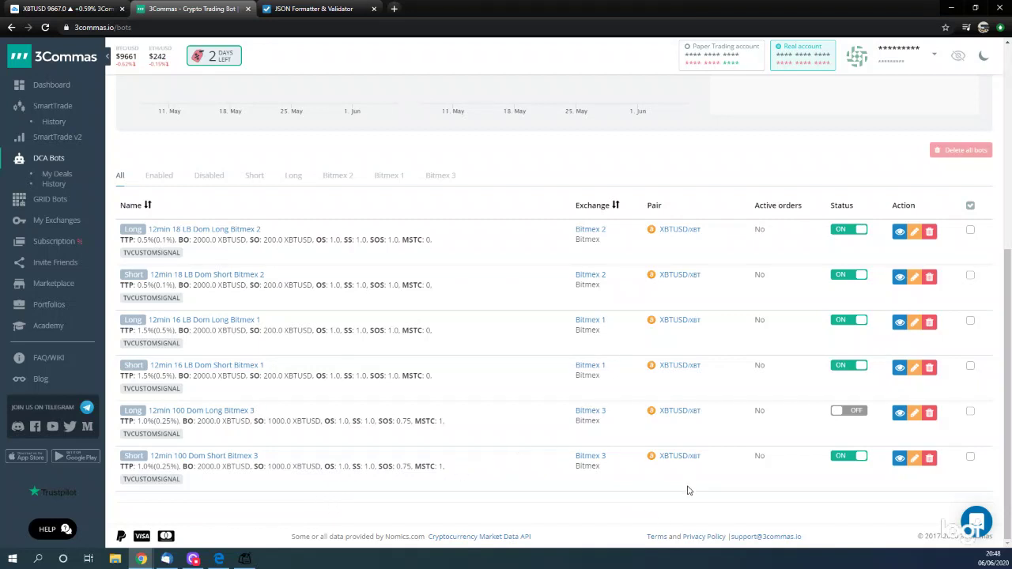
{"action": "left_click", "coordinate": [45, 25]}
{"action": "left_click", "coordinate": [47, 27]}
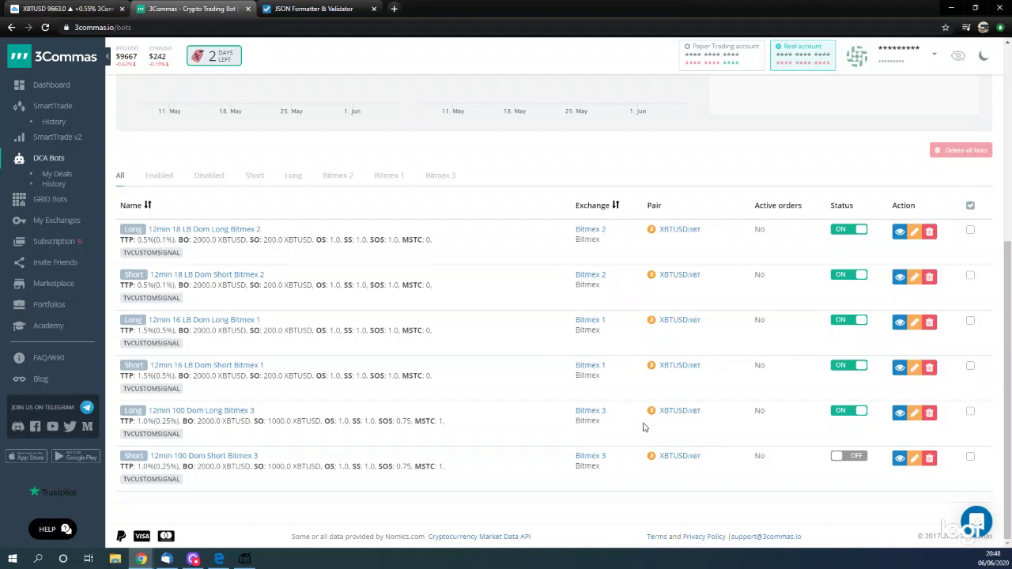
- Review the newest Dominator signals and alerts log in TradingView, and open the DCA bots' deals list in 3Commas
{"action": "left_click", "coordinate": [72, 8]}
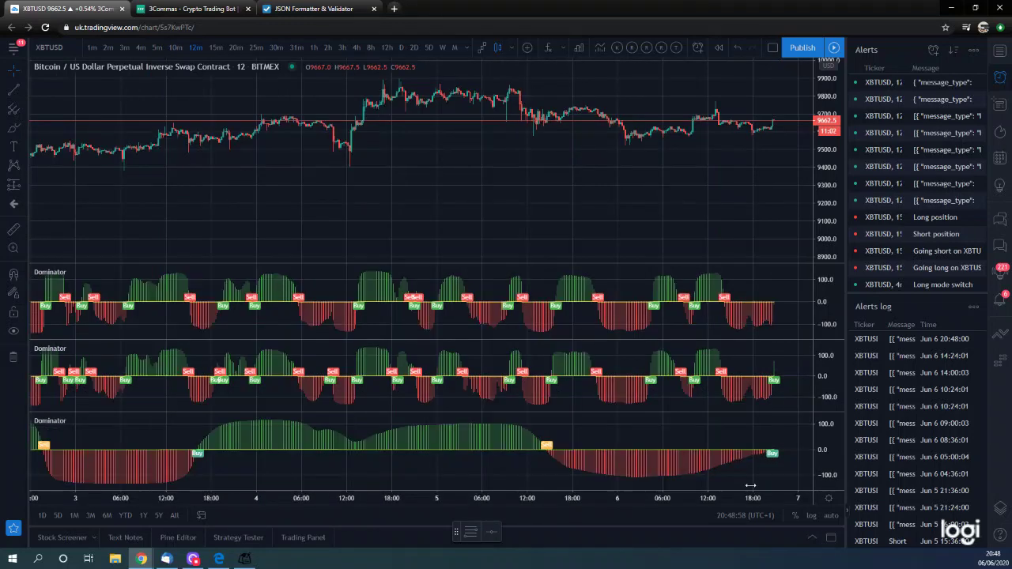
{"action": "scroll", "coordinate": [734, 440], "scroll_direction": "up", "scroll_amount": 3}
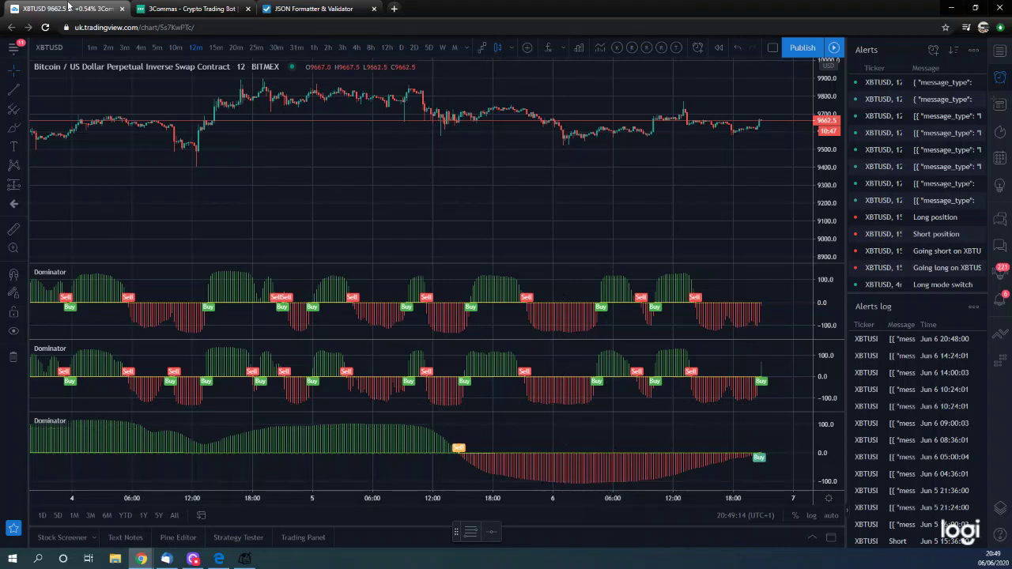
{"action": "left_click", "coordinate": [190, 9]}
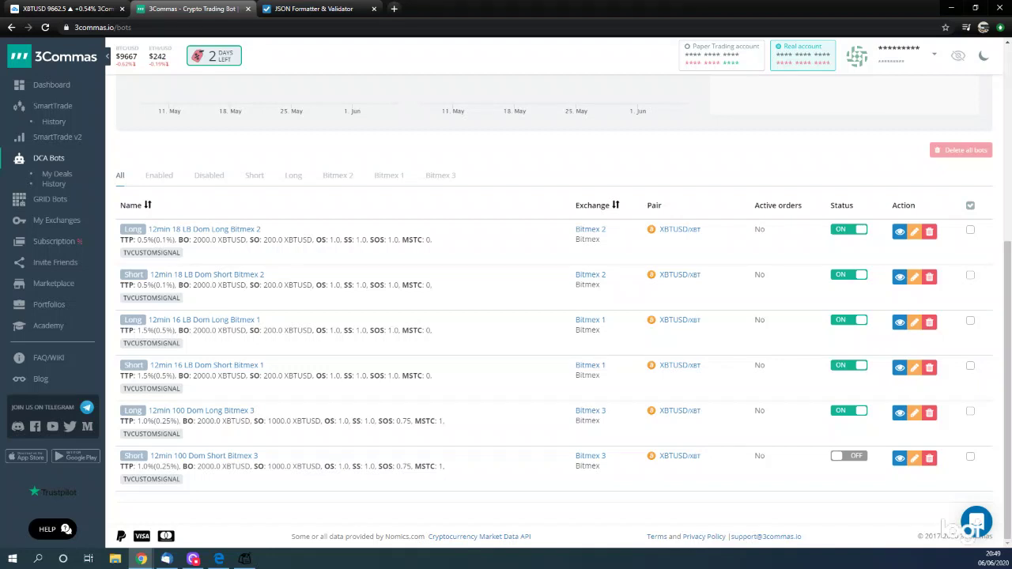
{"action": "left_click", "coordinate": [67, 179]}
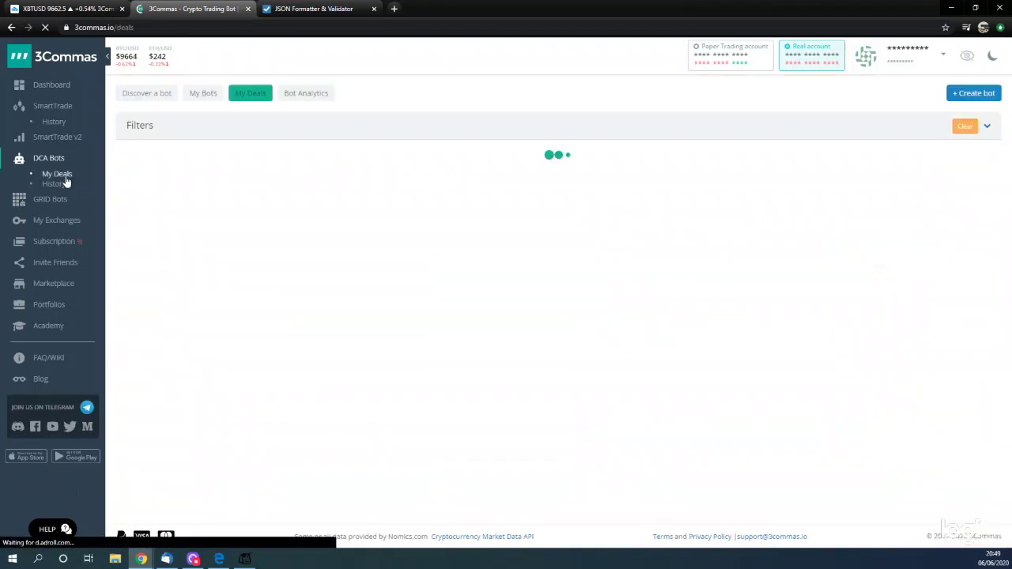